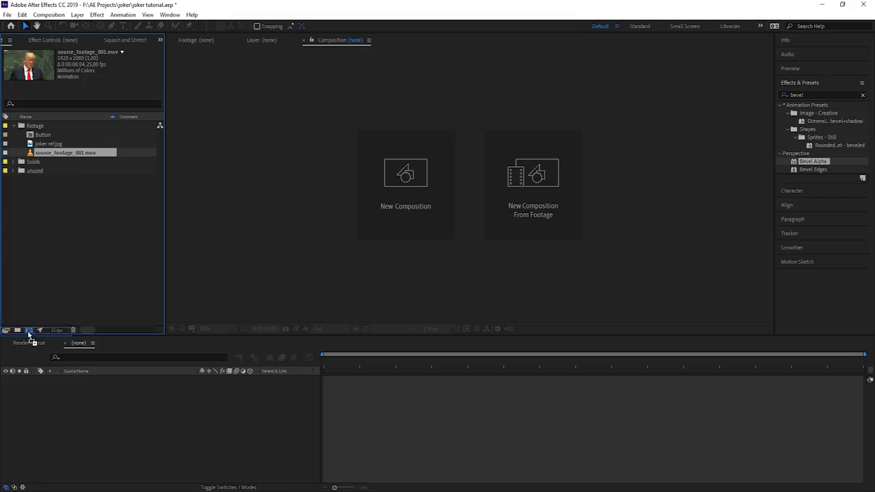
- Place joker ref.jpg beside the speaker's head in the composition and turn it into a guide layer
{"action": "left_click_drag", "start_coordinate": [383, 362], "coordinate": [674, 384]}
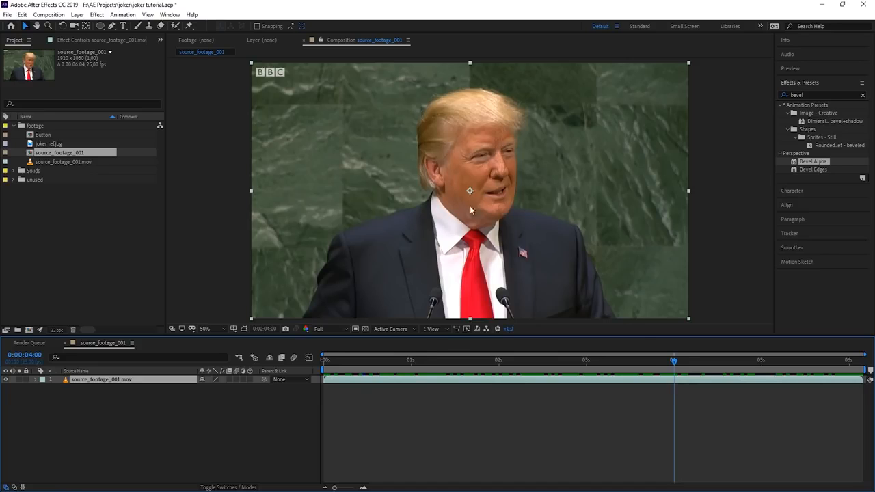
{"action": "left_click", "coordinate": [54, 144]}
{"action": "left_click_drag", "start_coordinate": [55, 145], "coordinate": [385, 198]}
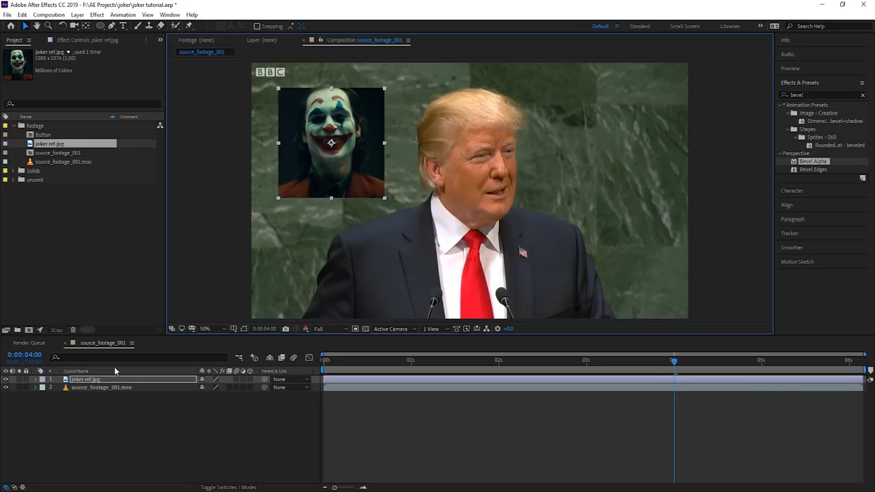
{"action": "right_click", "coordinate": [95, 381]}
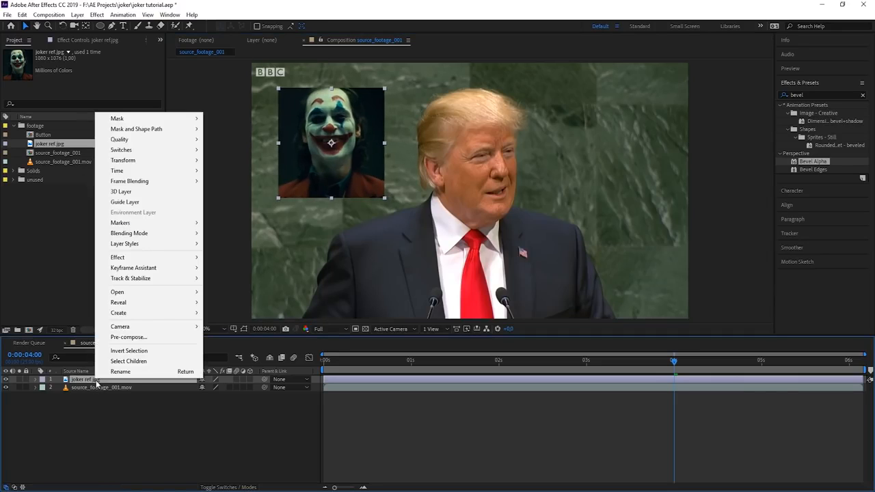
{"action": "left_click", "coordinate": [125, 202]}
{"action": "left_click", "coordinate": [97, 398]}
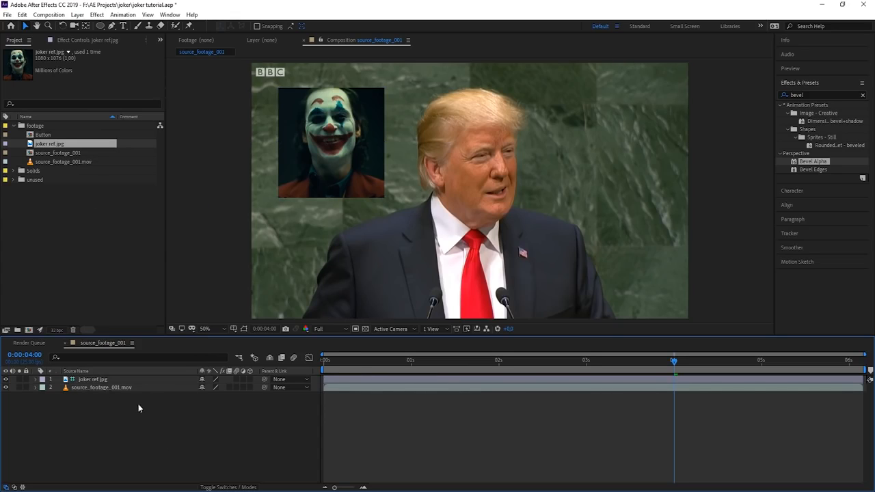
- Apply Mocha AE CC to source_footage_001.mov with the playhead at 0:00:06:03 and launch Mocha
{"action": "left_click_drag", "start_coordinate": [326, 362], "coordinate": [860, 375]}
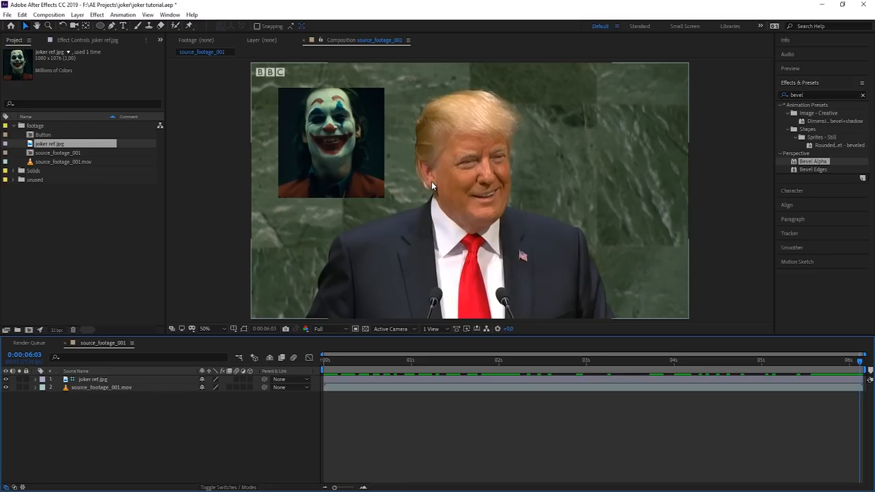
{"action": "double_click", "coordinate": [808, 94]}
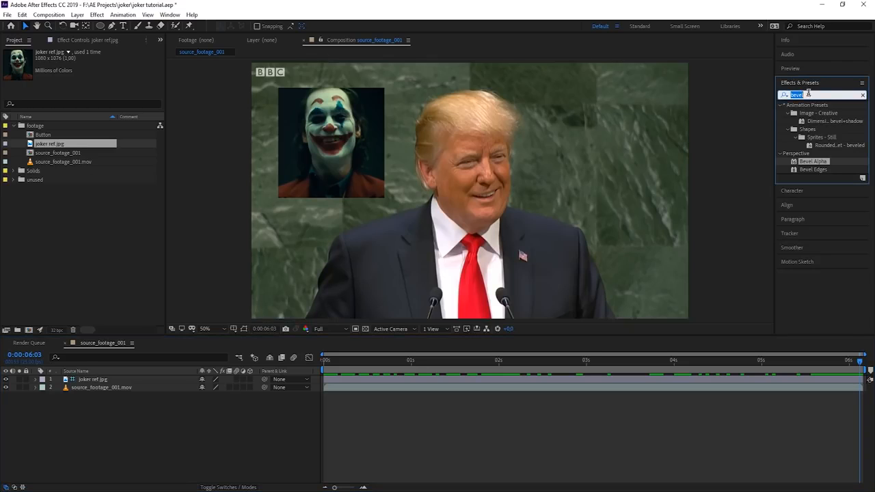
{"action": "type", "text": "mocha"}
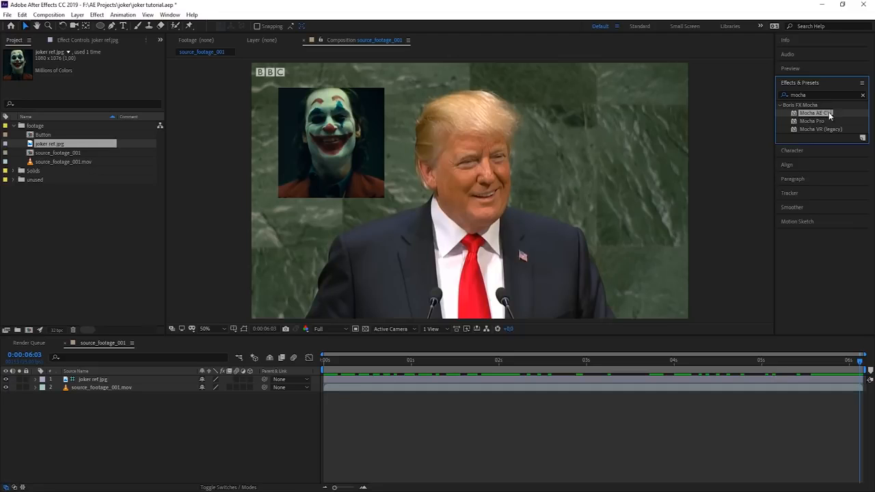
{"action": "left_click_drag", "start_coordinate": [825, 114], "coordinate": [124, 395]}
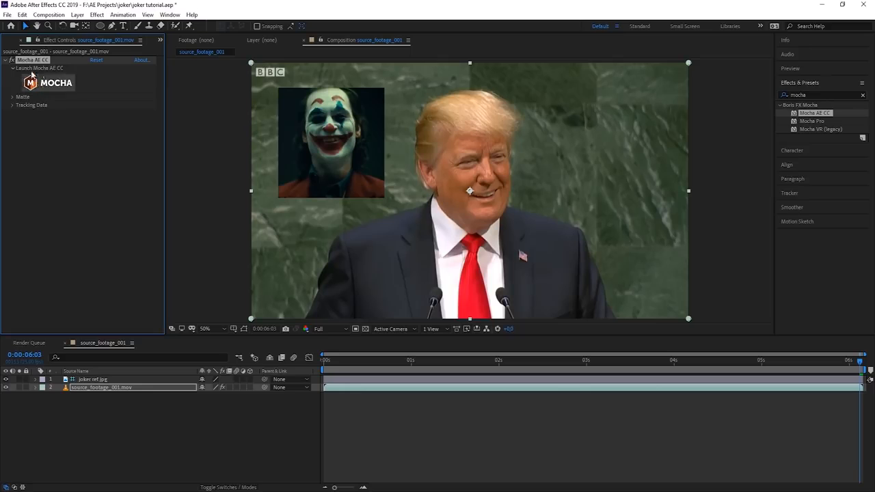
{"action": "left_click", "coordinate": [55, 84]}
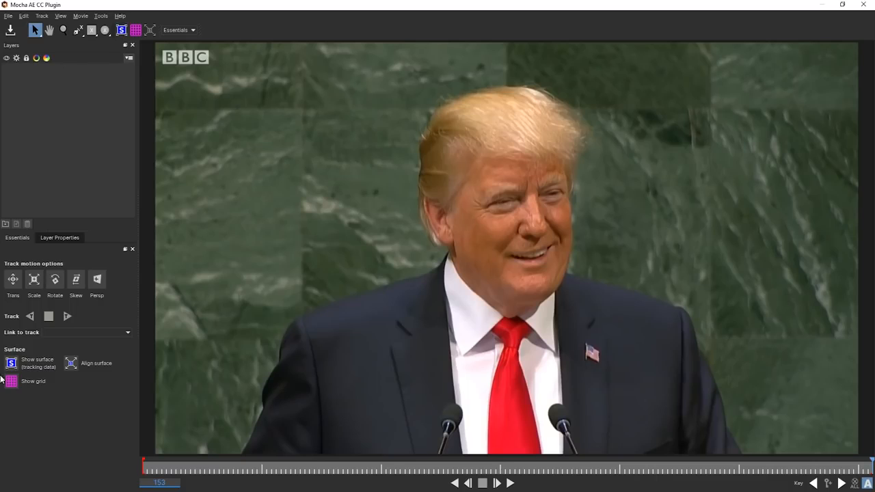
- Enable translation, scale, rotation and skew as the tracked motion types
{"action": "left_click", "coordinate": [15, 285]}
{"action": "left_click", "coordinate": [34, 281]}
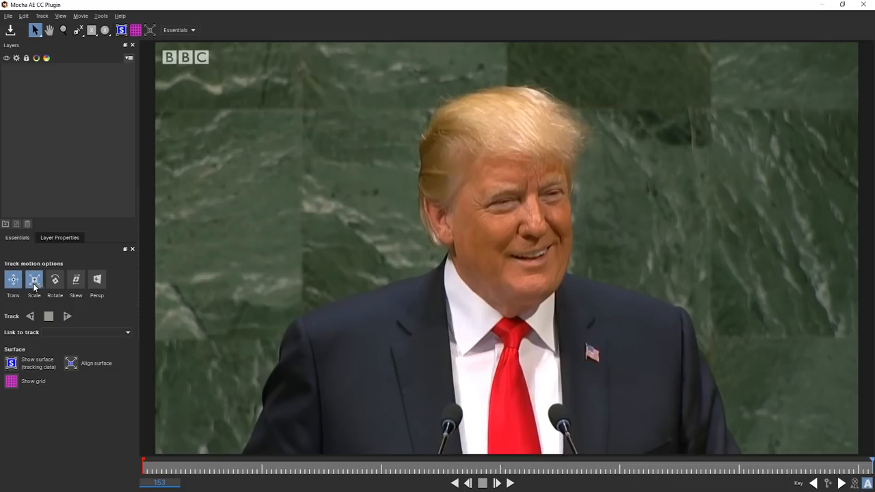
{"action": "left_click", "coordinate": [55, 282]}
{"action": "left_click", "coordinate": [75, 283]}
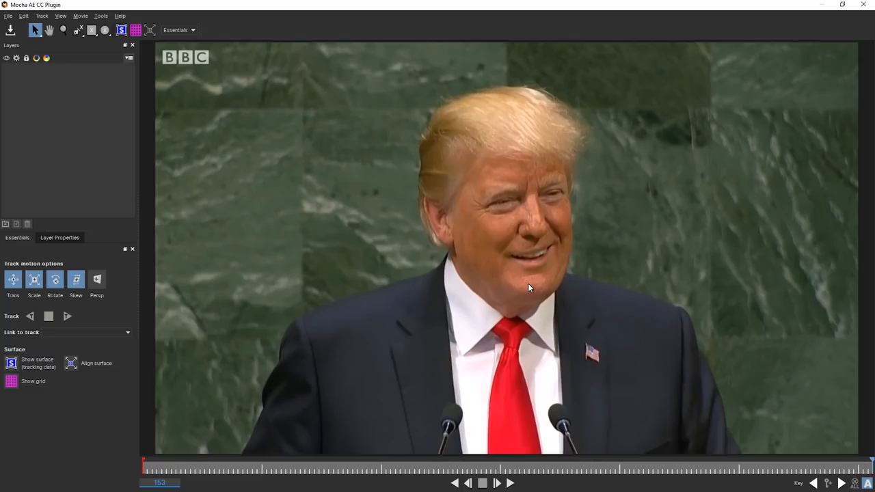
- Draw a closed X-spline around the face from hairline to chin at frame 153 and tighten its curve tension
{"action": "left_click_drag", "start_coordinate": [80, 33], "coordinate": [82, 44]}
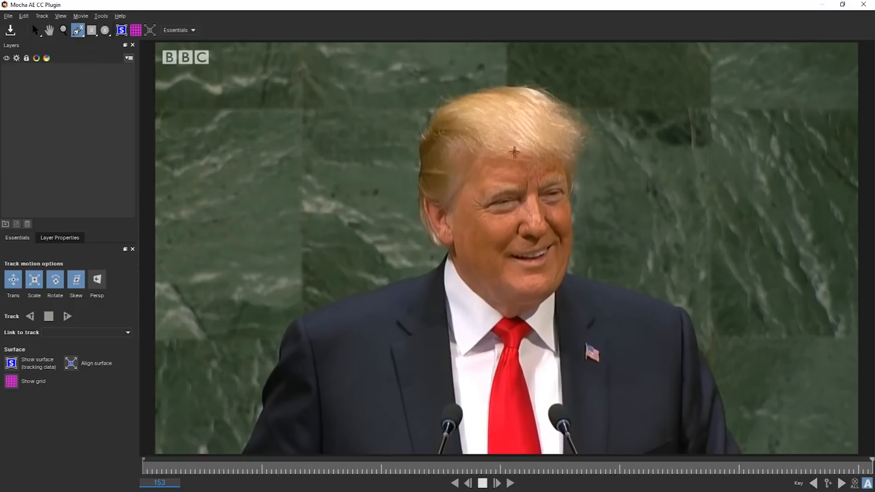
{"action": "left_click", "coordinate": [470, 176]}
{"action": "left_click", "coordinate": [460, 192]}
{"action": "left_click", "coordinate": [440, 220]}
{"action": "left_click", "coordinate": [448, 205]}
{"action": "left_click", "coordinate": [454, 233]}
{"action": "left_click", "coordinate": [452, 248]}
{"action": "left_click", "coordinate": [455, 267]}
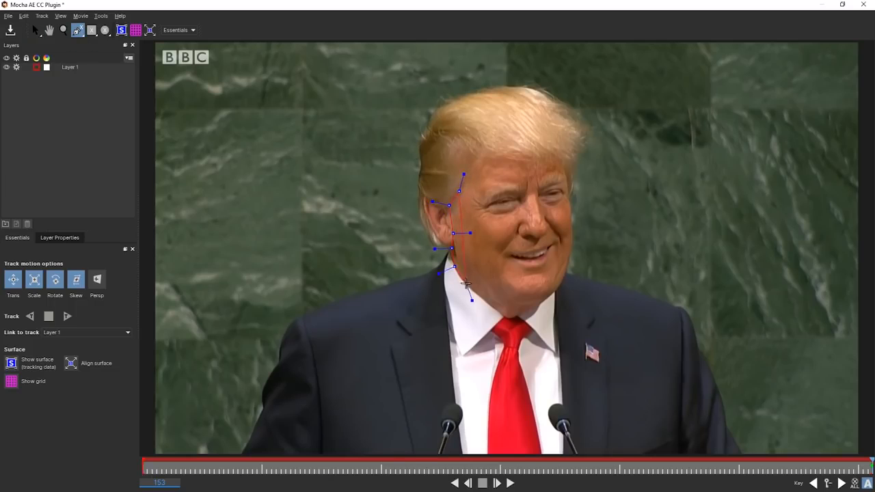
{"action": "left_click", "coordinate": [467, 284]}
{"action": "left_click", "coordinate": [496, 312]}
{"action": "left_click", "coordinate": [515, 322]}
{"action": "left_click", "coordinate": [553, 295]}
{"action": "left_click", "coordinate": [567, 272]}
{"action": "left_click", "coordinate": [573, 242]}
{"action": "left_click", "coordinate": [573, 223]}
{"action": "left_click", "coordinate": [570, 201]}
{"action": "left_click", "coordinate": [569, 177]}
{"action": "left_click", "coordinate": [565, 160]}
{"action": "left_click", "coordinate": [545, 163]}
{"action": "left_click", "coordinate": [524, 161]}
{"action": "left_click", "coordinate": [504, 159]}
{"action": "left_click", "coordinate": [486, 161]}
{"action": "left_click", "coordinate": [459, 191]}
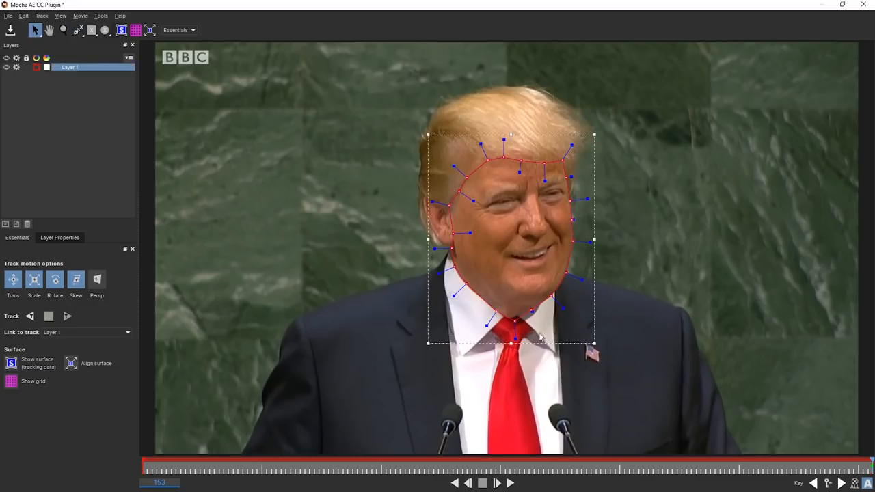
{"action": "left_click_drag", "start_coordinate": [516, 339], "coordinate": [515, 331]}
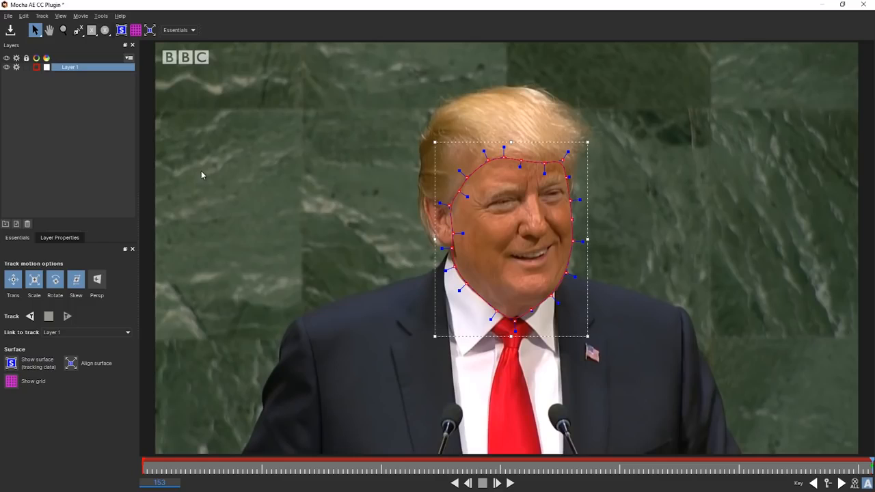
- Keep the Essentials workspace and track the face shape backward from the last frame to the start
{"action": "left_click", "coordinate": [194, 30]}
{"action": "left_click", "coordinate": [179, 46]}
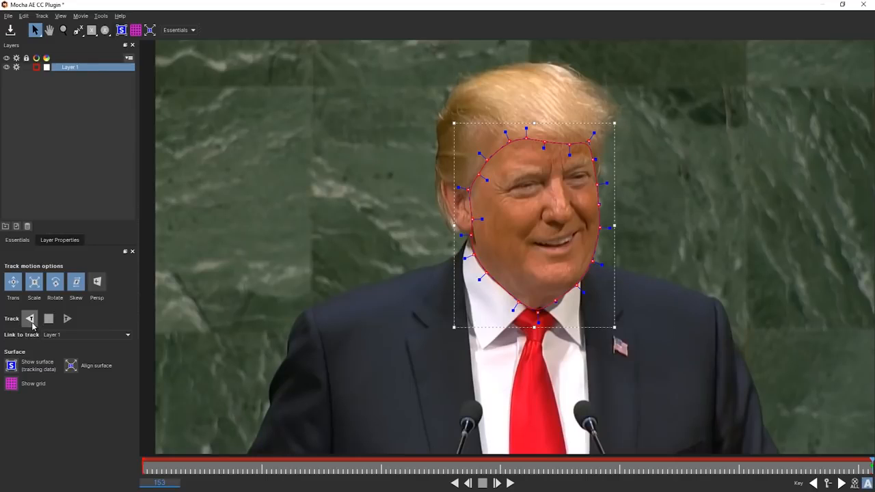
{"action": "left_click", "coordinate": [31, 319]}
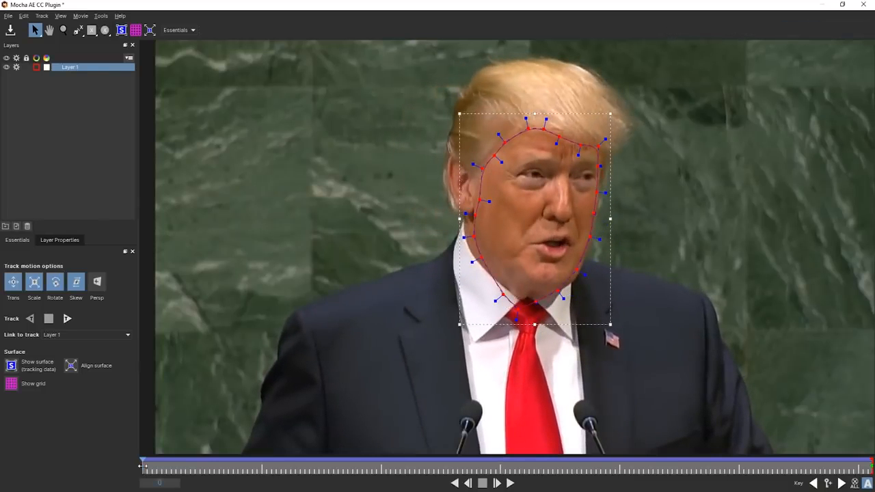
- Refit the face outline to the cheek, jaw and chin at frame 136
{"action": "left_click_drag", "start_coordinate": [142, 466], "coordinate": [791, 471]}
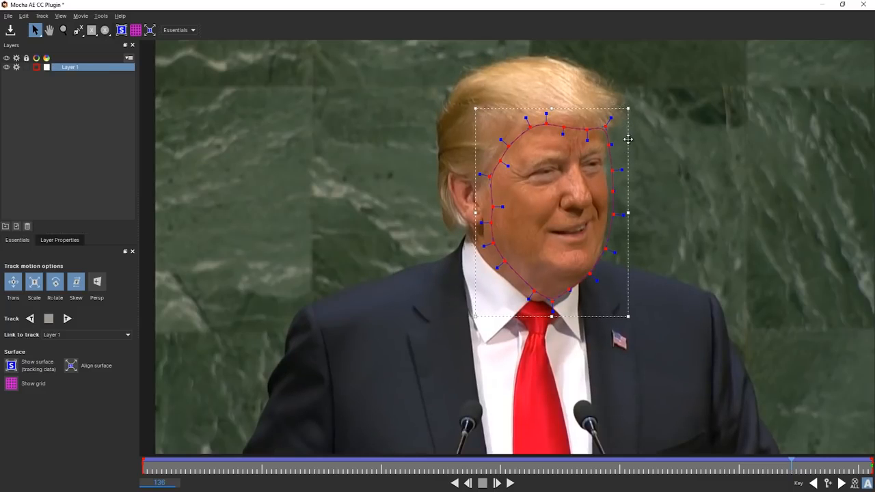
{"action": "left_click_drag", "start_coordinate": [628, 139], "coordinate": [622, 143]}
{"action": "left_click_drag", "start_coordinate": [483, 156], "coordinate": [507, 277]}
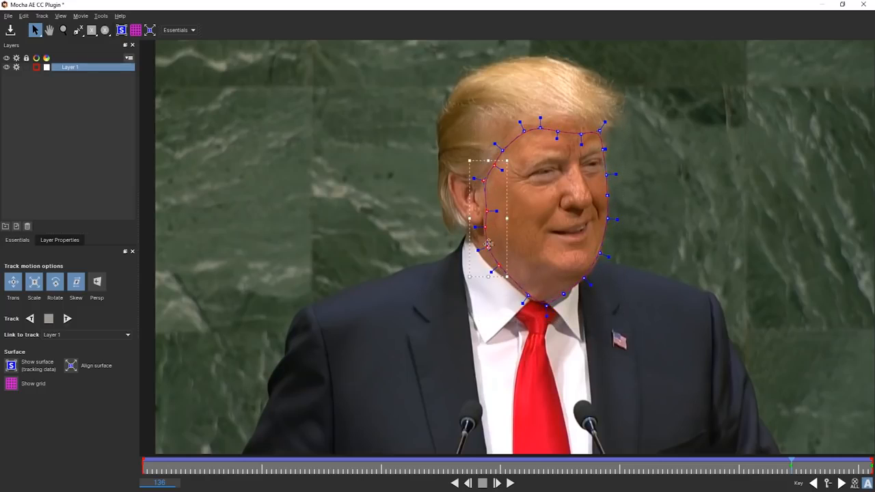
{"action": "left_click_drag", "start_coordinate": [487, 247], "coordinate": [481, 252]}
{"action": "left_click_drag", "start_coordinate": [564, 294], "coordinate": [558, 293]}
- Refit the face outline around the chin and jaw at frame 75
{"action": "left_click_drag", "start_coordinate": [791, 470], "coordinate": [500, 471]}
{"action": "left_click_drag", "start_coordinate": [549, 309], "coordinate": [544, 303]}
{"action": "left_click_drag", "start_coordinate": [590, 281], "coordinate": [608, 258]}
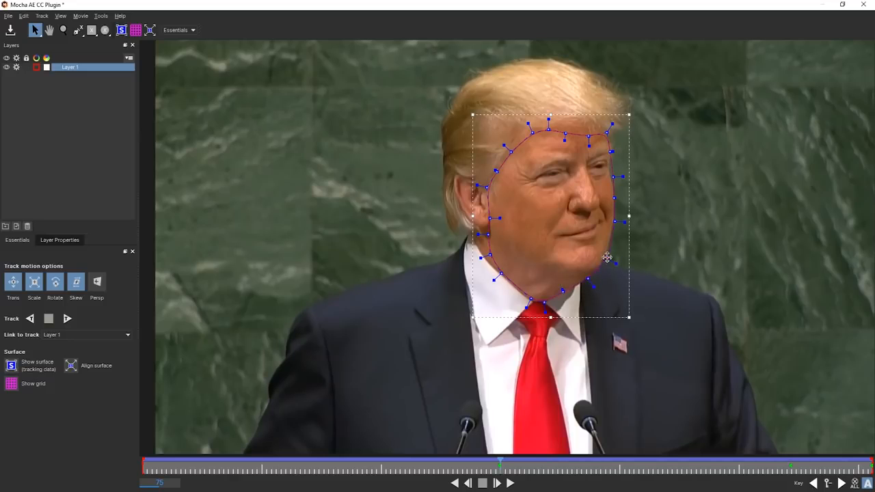
- Correct the face outline along the forehead and jawline at frame 28
{"action": "left_click_drag", "start_coordinate": [496, 465], "coordinate": [276, 471]}
{"action": "left_click_drag", "start_coordinate": [558, 131], "coordinate": [565, 130]}
{"action": "left_click_drag", "start_coordinate": [564, 150], "coordinate": [569, 128]}
{"action": "left_click_drag", "start_coordinate": [468, 273], "coordinate": [468, 271]}
{"action": "left_click_drag", "start_coordinate": [482, 287], "coordinate": [484, 284]}
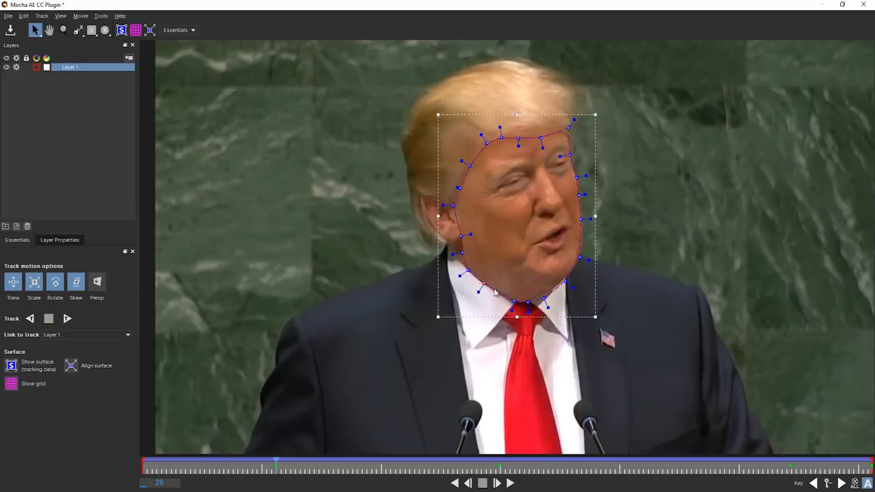
{"action": "left_click_drag", "start_coordinate": [566, 281], "coordinate": [563, 280]}
- Correct the face outline along the jaw and ear side at frame 0
{"action": "left_click_drag", "start_coordinate": [258, 468], "coordinate": [142, 467]}
{"action": "left_click", "coordinate": [600, 175]}
{"action": "mouse_move", "coordinate": [507, 294]}
{"action": "left_mouse_down"}
{"action": "mouse_move", "coordinate": [548, 297]}
{"action": "mouse_move", "coordinate": [524, 301]}
{"action": "mouse_move", "coordinate": [499, 282]}
{"action": "left_mouse_up"}
{"action": "left_click_drag", "start_coordinate": [473, 259], "coordinate": [467, 221]}
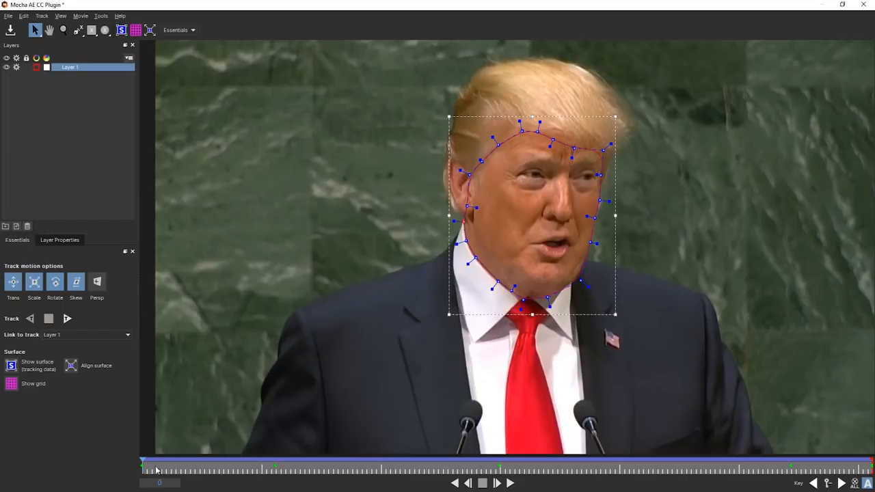
- Refine the face outline at in-between frames from the clip's beginning up to frame 97
{"action": "left_click_drag", "start_coordinate": [148, 473], "coordinate": [237, 469]}
{"action": "left_click_drag", "start_coordinate": [592, 180], "coordinate": [589, 184]}
{"action": "left_click_drag", "start_coordinate": [233, 473], "coordinate": [334, 470]}
{"action": "left_click_drag", "start_coordinate": [629, 175], "coordinate": [621, 179]}
{"action": "left_click_drag", "start_coordinate": [509, 270], "coordinate": [503, 277]}
{"action": "left_click_drag", "start_coordinate": [548, 298], "coordinate": [547, 305]}
{"action": "left_click_drag", "start_coordinate": [334, 470], "coordinate": [606, 470]}
{"action": "left_click_drag", "start_coordinate": [608, 181], "coordinate": [604, 181]}
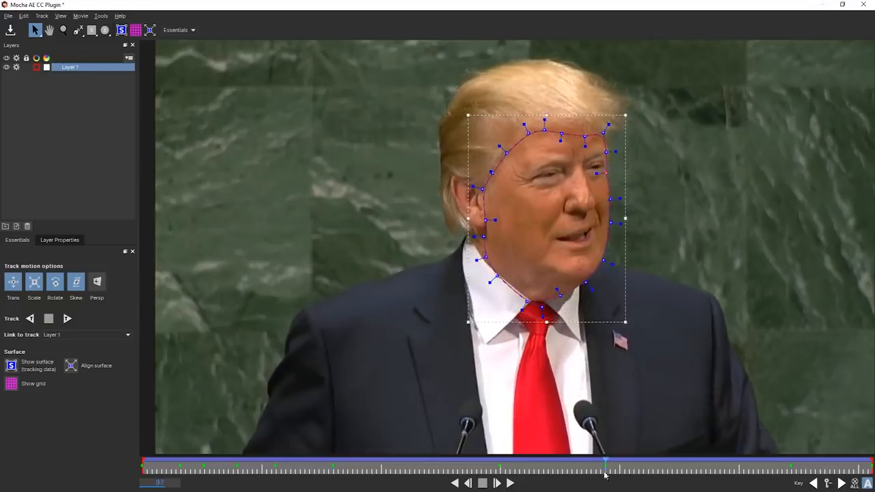
- Fine-tune the face outline near the clip's end and around the chin at frame 142
{"action": "left_click_drag", "start_coordinate": [606, 470], "coordinate": [844, 469]}
{"action": "left_click_drag", "start_coordinate": [777, 352], "coordinate": [780, 351]}
{"action": "left_click_drag", "start_coordinate": [844, 470], "coordinate": [820, 470]}
{"action": "left_click_drag", "start_coordinate": [537, 300], "coordinate": [534, 303]}
{"action": "left_click_drag", "start_coordinate": [555, 287], "coordinate": [556, 289]}
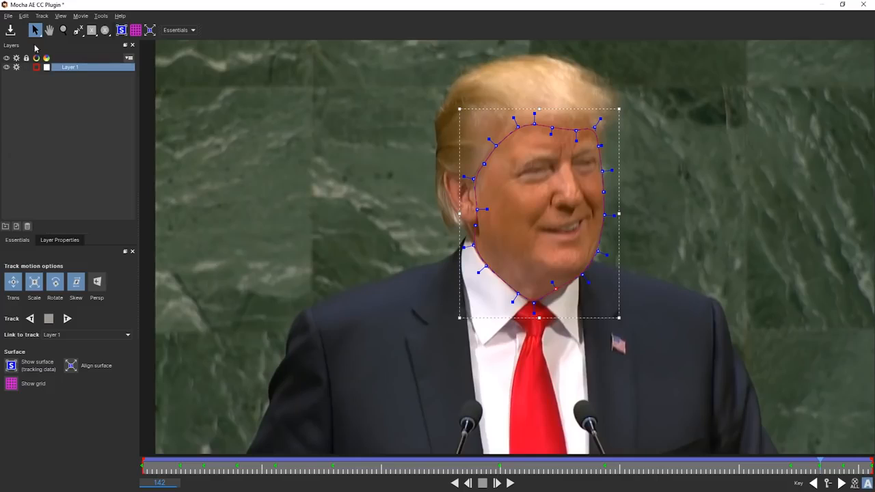
- Rename the face shape's layer as "face mask" and turn off its tracking process
{"action": "double_click", "coordinate": [73, 68]}
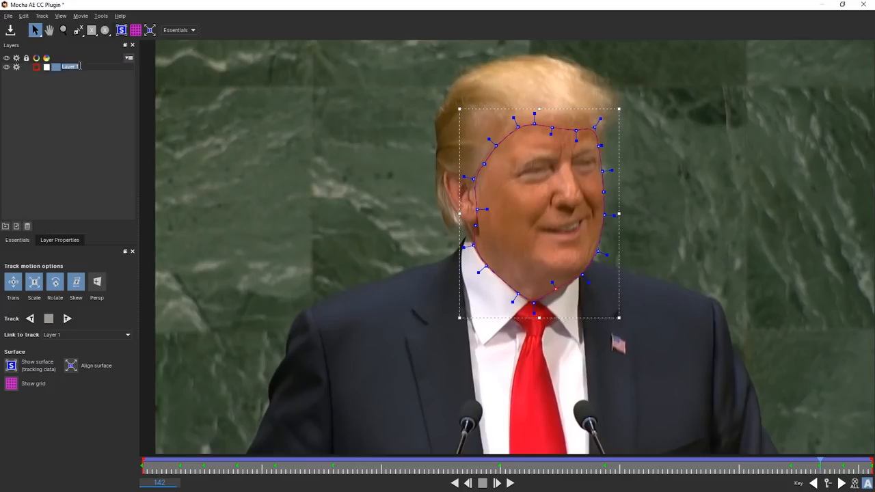
{"action": "type", "text": "face mask"}
{"action": "left_click", "coordinate": [5, 83]}
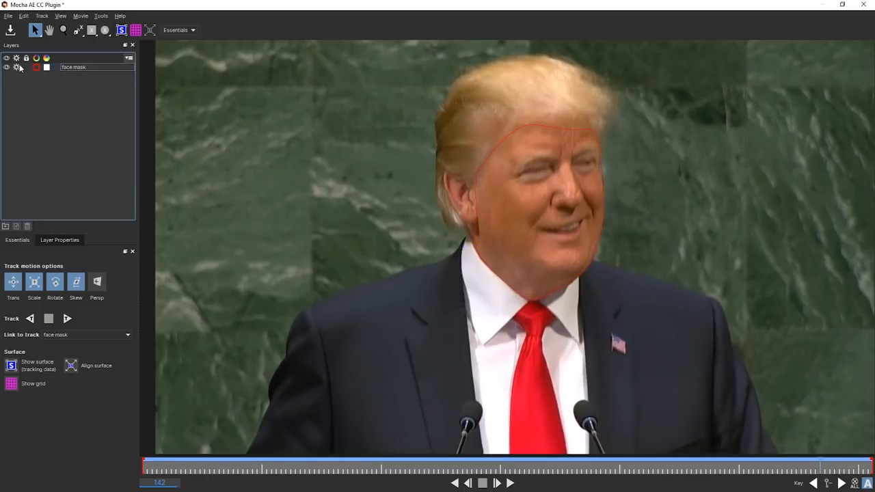
{"action": "left_click", "coordinate": [16, 67]}
{"action": "left_click", "coordinate": [17, 67]}
{"action": "left_click", "coordinate": [16, 67]}
- Draw a second X-spline around the hair at frame 153 and track it backward through the clip
{"action": "left_click", "coordinate": [80, 69]}
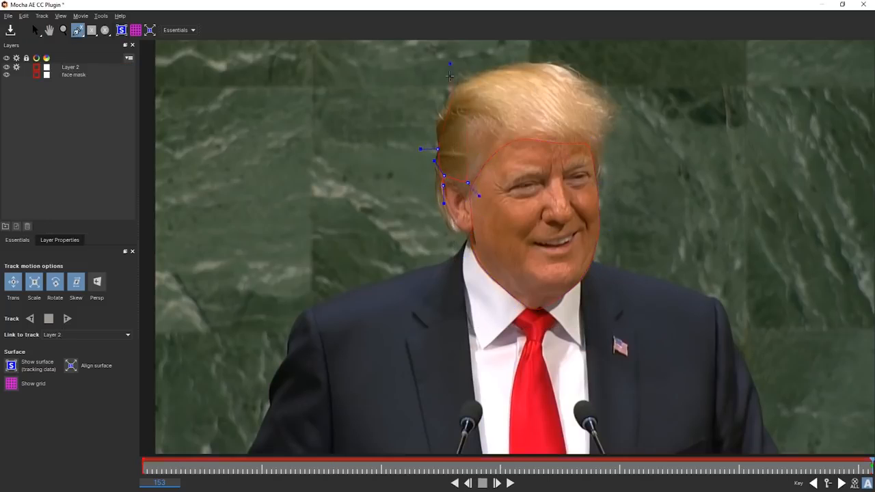
{"action": "left_click", "coordinate": [841, 482]}
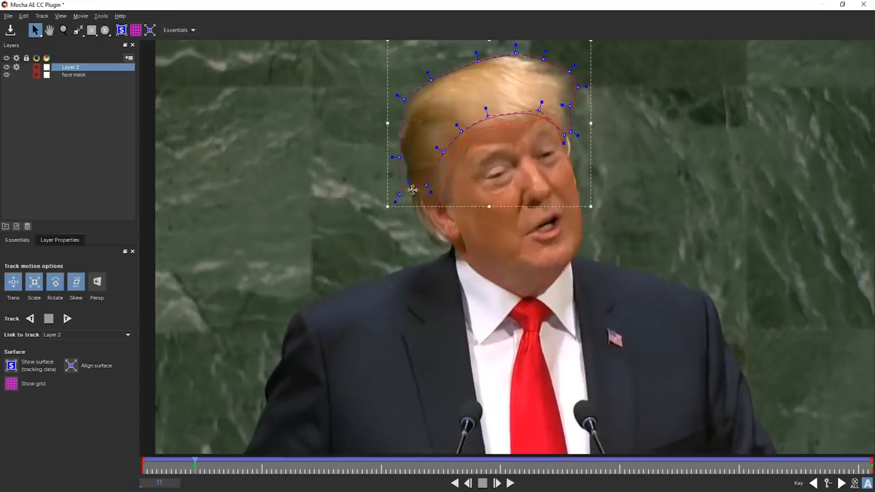
- Refit the hair outline above the ear and along the forehead at frame 11
{"action": "left_click_drag", "start_coordinate": [427, 186], "coordinate": [439, 200]}
{"action": "left_click_drag", "start_coordinate": [488, 117], "coordinate": [491, 123]}
{"action": "left_click_drag", "start_coordinate": [540, 110], "coordinate": [541, 117]}
- Refine the hair outline at several further frames through the middle and end of the clip
{"action": "left_click", "coordinate": [385, 469]}
{"action": "left_click_drag", "start_coordinate": [465, 144], "coordinate": [441, 146]}
{"action": "left_click_drag", "start_coordinate": [492, 178], "coordinate": [497, 192]}
{"action": "left_click_drag", "start_coordinate": [605, 123], "coordinate": [604, 134]}
{"action": "mouse_move", "coordinate": [627, 127]}
{"action": "left_mouse_down"}
{"action": "mouse_move", "coordinate": [637, 128]}
{"action": "mouse_move", "coordinate": [627, 124]}
{"action": "left_mouse_up"}
{"action": "left_click", "coordinate": [624, 469]}
{"action": "left_click", "coordinate": [743, 469]}
{"action": "left_click_drag", "start_coordinate": [514, 135], "coordinate": [504, 146]}
{"action": "left_click_drag", "start_coordinate": [743, 470], "coordinate": [142, 469]}
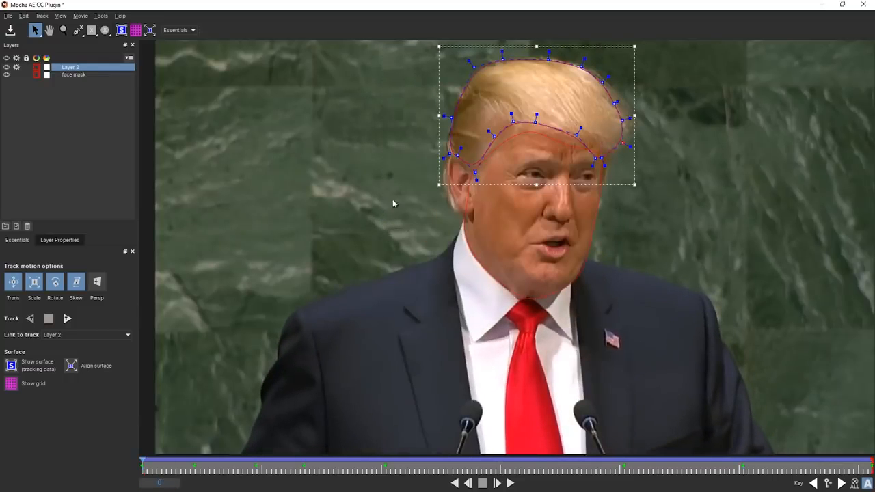
- Rename the hair shape's layer as "hair mask"
{"action": "double_click", "coordinate": [80, 67]}
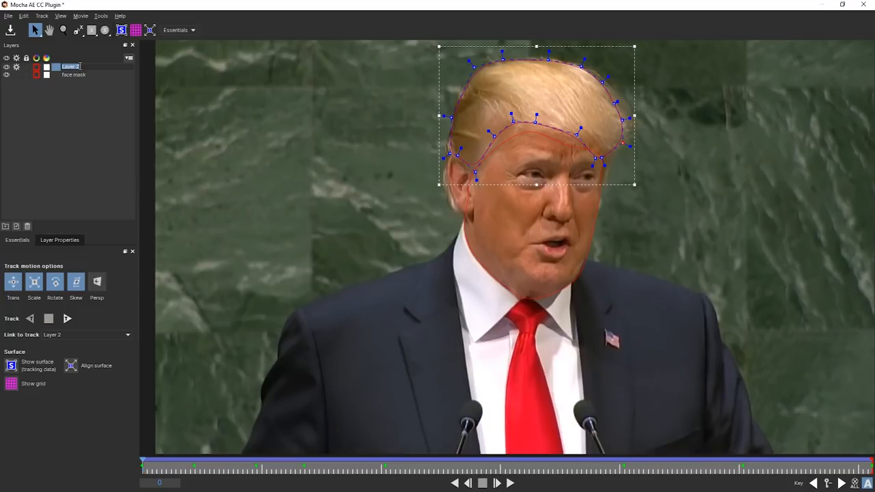
{"action": "type", "text": "hair mask"}
{"action": "key", "text": "Return"}
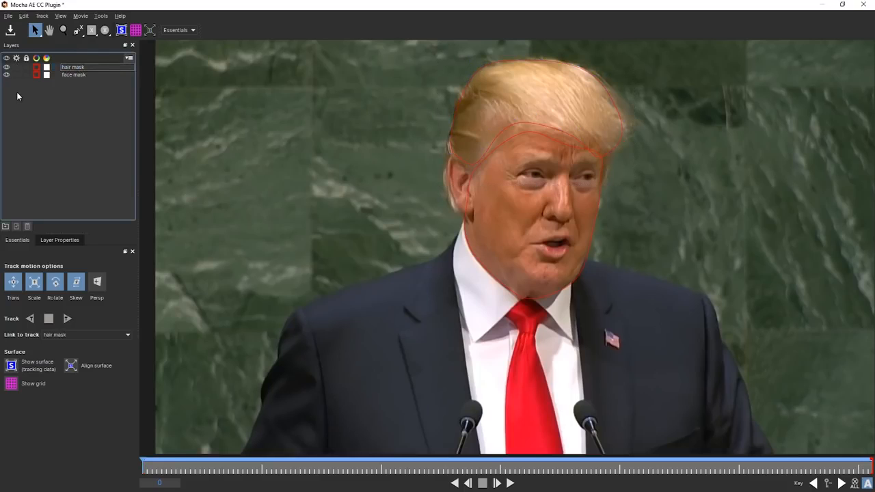
- Save the Mocha project and create After Effects masks from all its visible shapes on source_footage_001.mov
{"action": "left_click", "coordinate": [8, 15]}
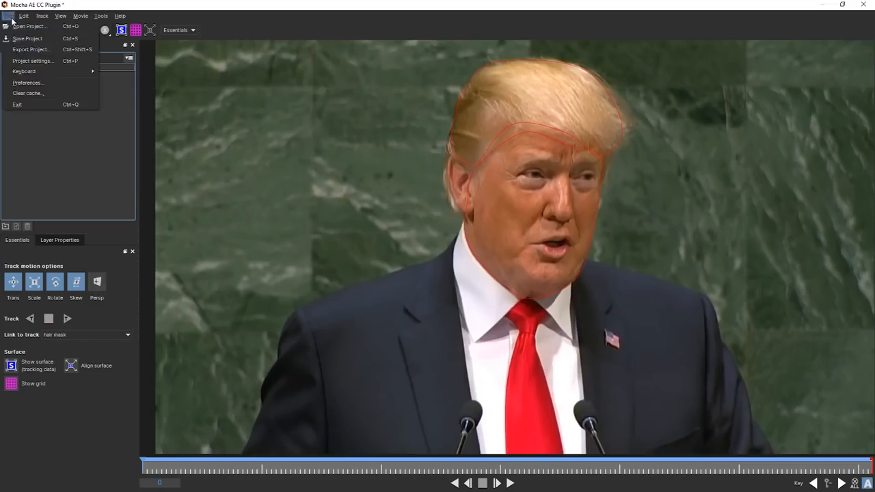
{"action": "left_click", "coordinate": [21, 43]}
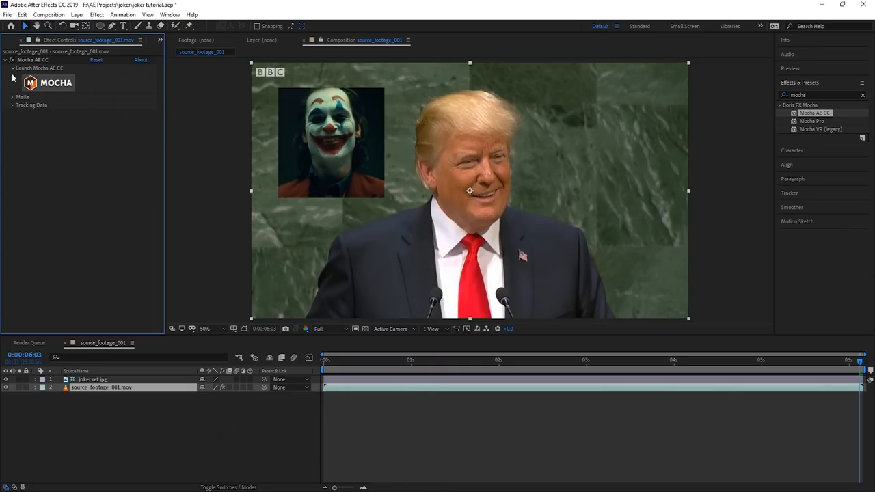
{"action": "left_click", "coordinate": [23, 99]}
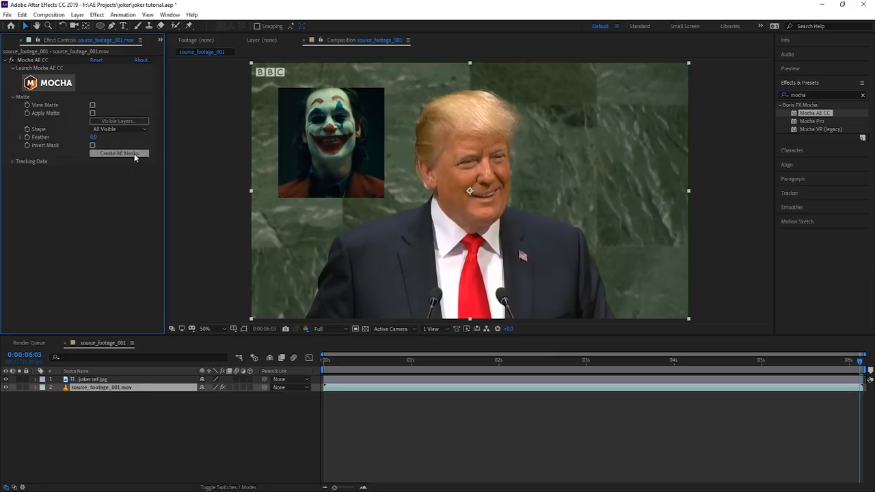
{"action": "left_click", "coordinate": [132, 153]}
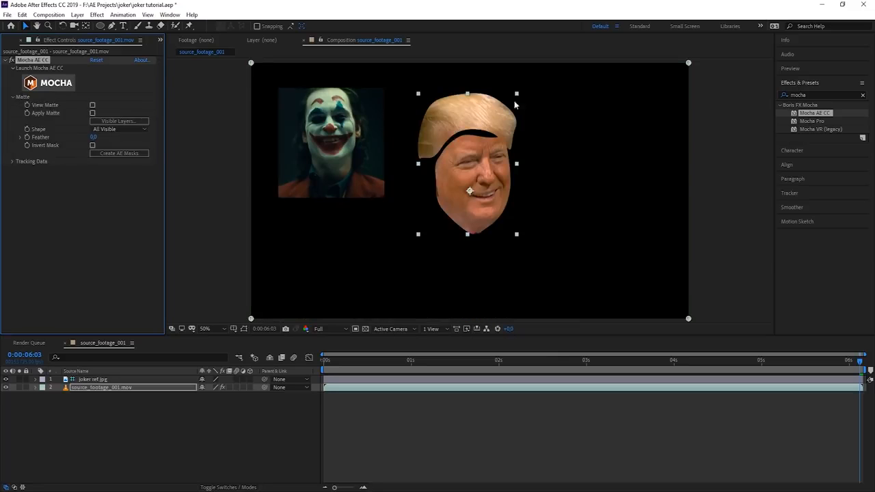
- Set the modes of the face mask and hair mask on source_footage_001.mov to None and scrub through the clip
{"action": "left_click", "coordinate": [149, 449]}
{"action": "left_click", "coordinate": [87, 389]}
{"action": "left_click", "coordinate": [35, 388]}
{"action": "left_click", "coordinate": [44, 396]}
{"action": "left_click", "coordinate": [212, 403]}
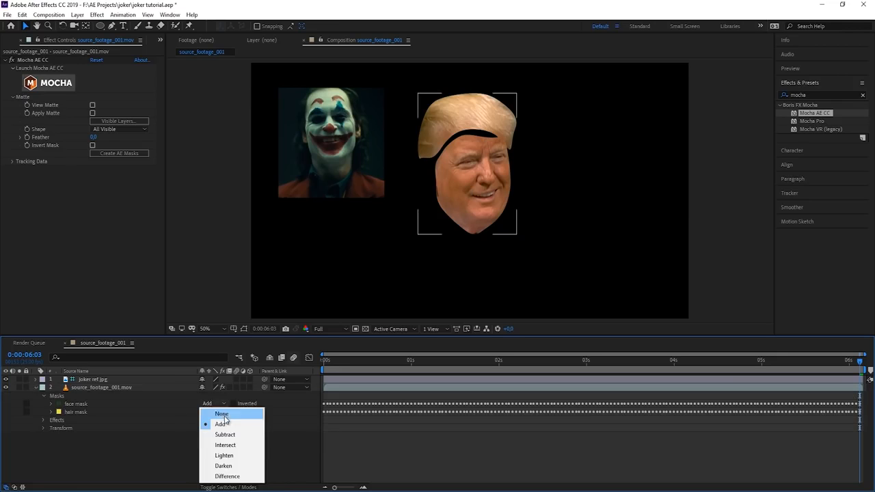
{"action": "left_click", "coordinate": [100, 389]}
{"action": "key", "text": "m"}
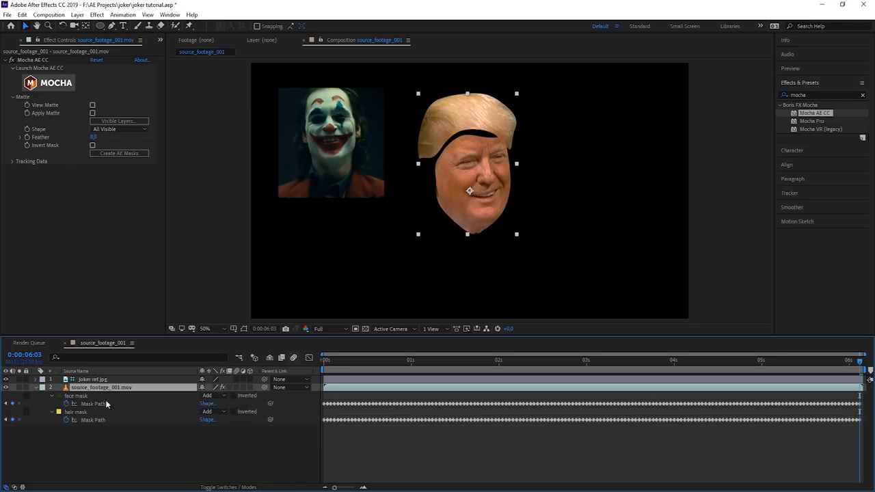
{"action": "left_click", "coordinate": [208, 397]}
{"action": "left_click", "coordinate": [220, 405]}
{"action": "left_click", "coordinate": [488, 215]}
{"action": "left_click_drag", "start_coordinate": [329, 364], "coordinate": [773, 400]}
{"action": "left_click_drag", "start_coordinate": [678, 411], "coordinate": [198, 389]}
{"action": "key", "text": "F2"}
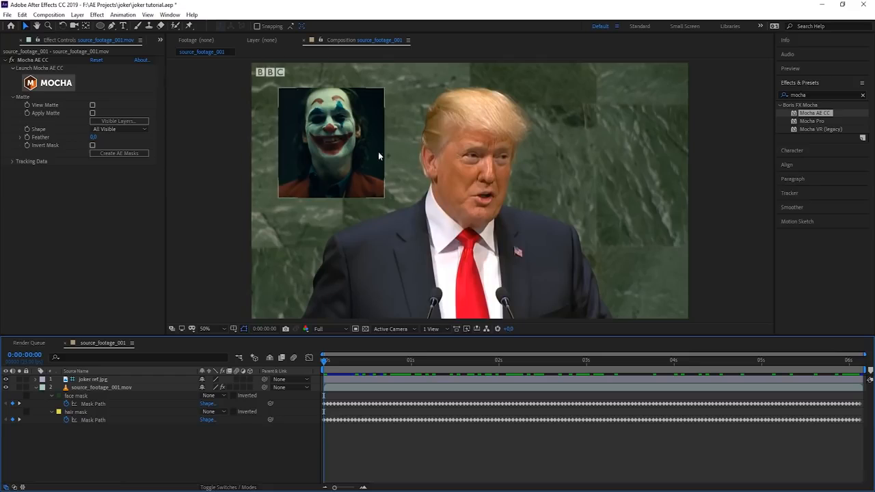
- Create a 1920 × 1080 solid in the pale green sampled from the Joker's forehead in the reference image
{"action": "key", "text": "ctrl+y"}
{"action": "left_click", "coordinate": [124, 165]}
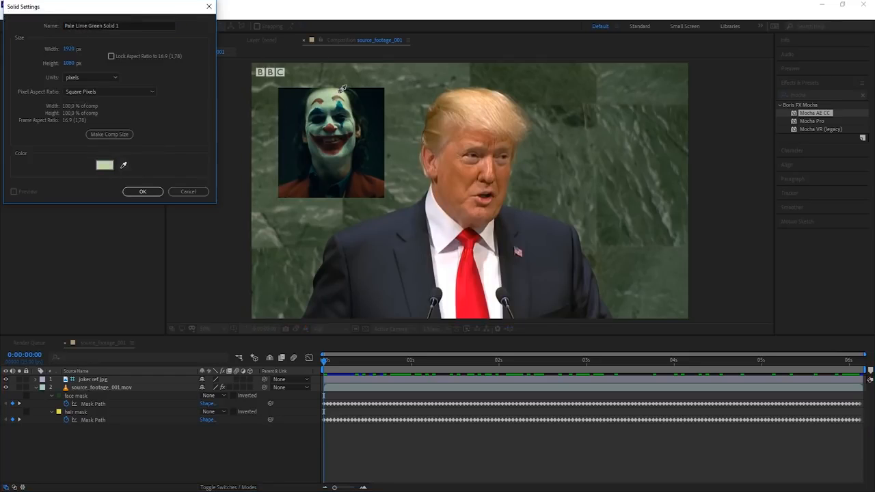
{"action": "left_click", "coordinate": [346, 89]}
{"action": "key", "text": "Return"}
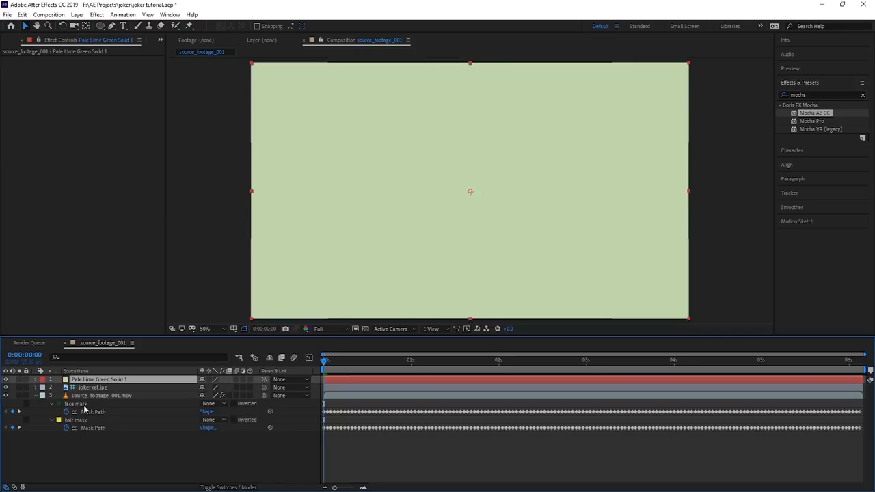
- Copy the face mask from source_footage_001.mov onto the solid, set its mode to Add, and preview the tracking
{"action": "left_click", "coordinate": [84, 410]}
{"action": "left_click", "coordinate": [332, 379]}
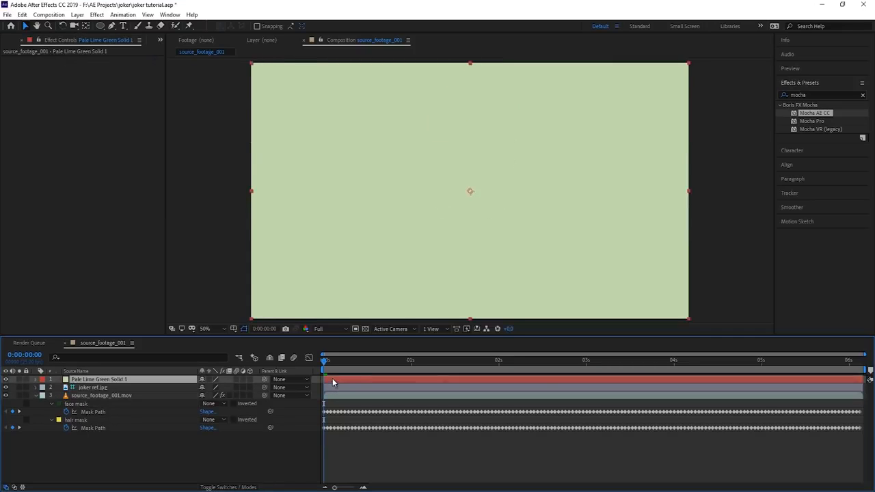
{"action": "key", "text": "ctrl+v"}
{"action": "left_click", "coordinate": [36, 379]}
{"action": "left_click", "coordinate": [45, 388]}
{"action": "left_click", "coordinate": [211, 395]}
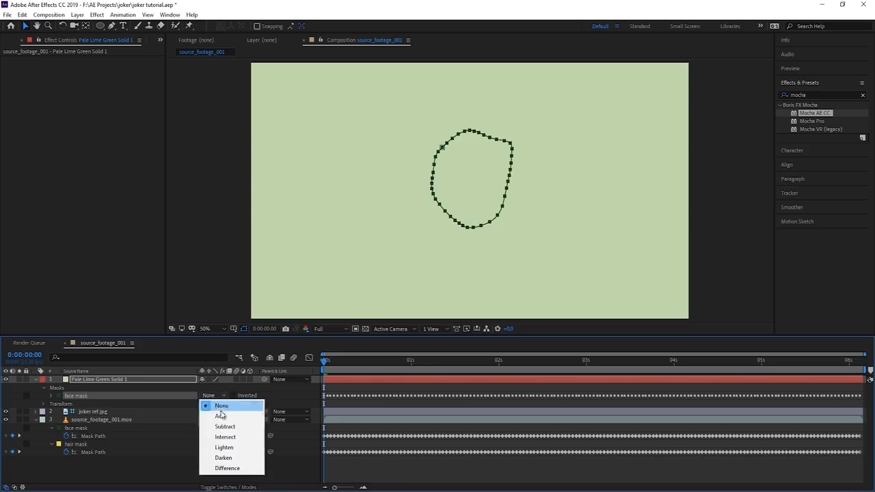
{"action": "left_click", "coordinate": [220, 417]}
{"action": "key", "text": "space"}
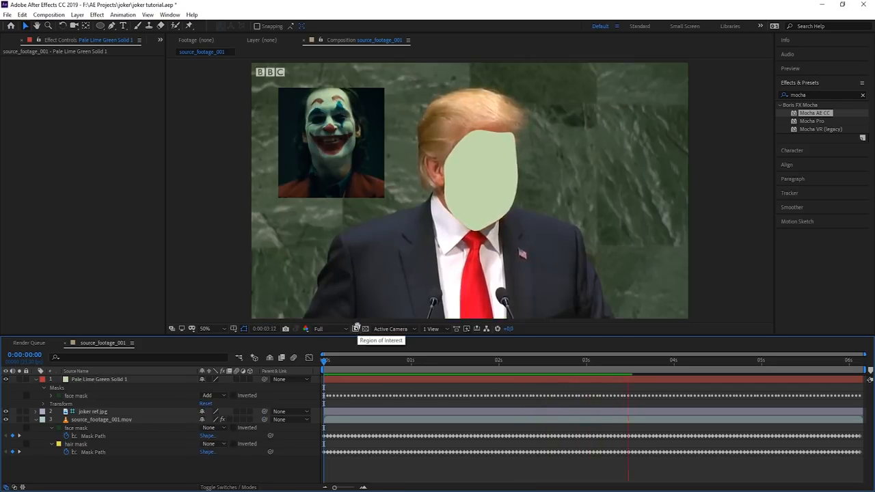
{"action": "key", "text": "space"}
{"action": "left_click", "coordinate": [324, 362]}
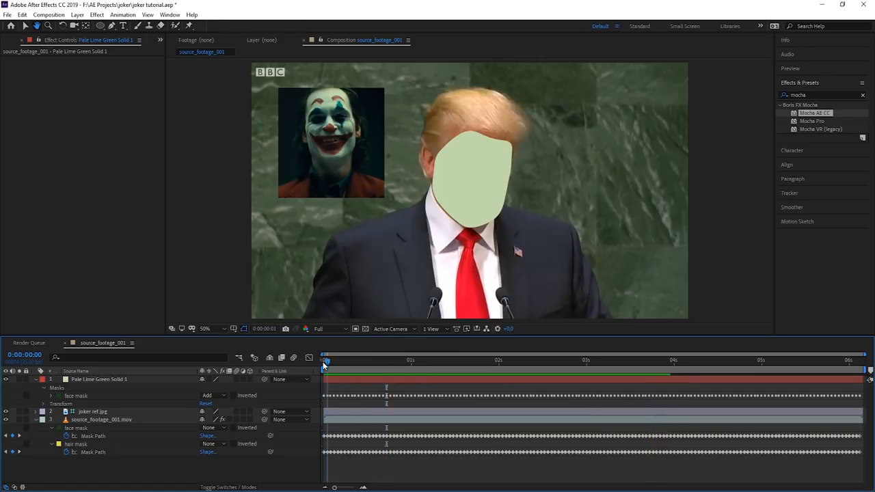
- Feather the face mask on the pale green solid to soften its edges
{"action": "left_click", "coordinate": [145, 381]}
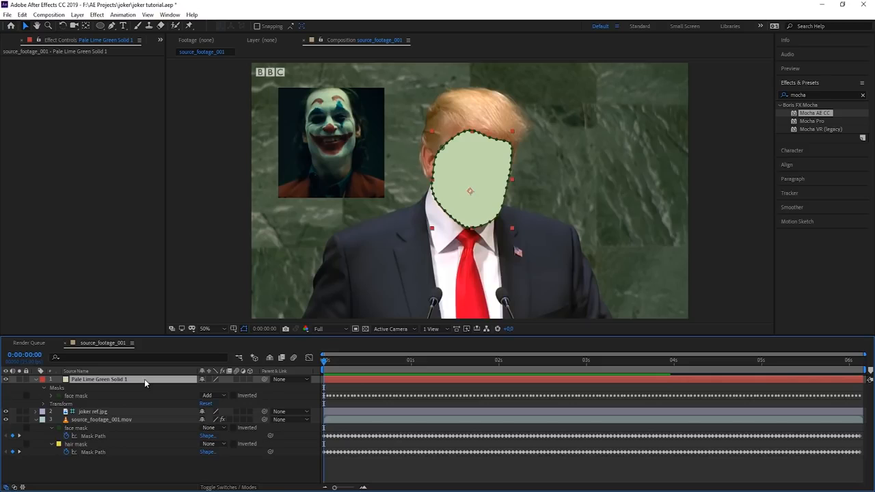
{"action": "key", "text": "f"}
{"action": "left_click_drag", "start_coordinate": [217, 395], "coordinate": [235, 395]}
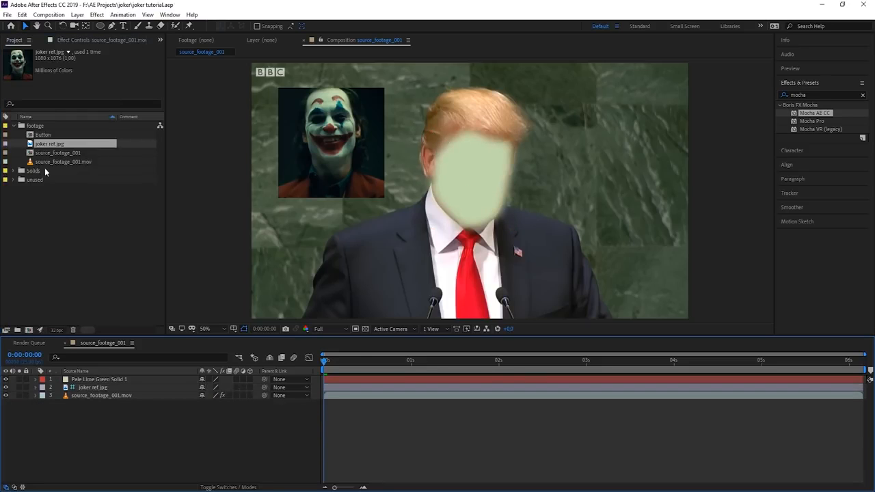
- Add two more copies of source_footage_001.mov directly above the pale green solid
{"action": "left_click_drag", "start_coordinate": [64, 162], "coordinate": [129, 379]}
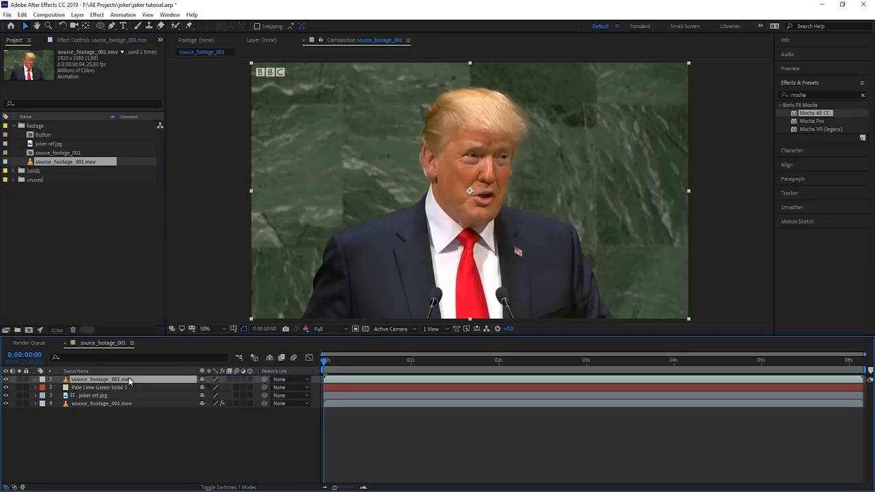
{"action": "left_click_drag", "start_coordinate": [59, 165], "coordinate": [130, 384]}
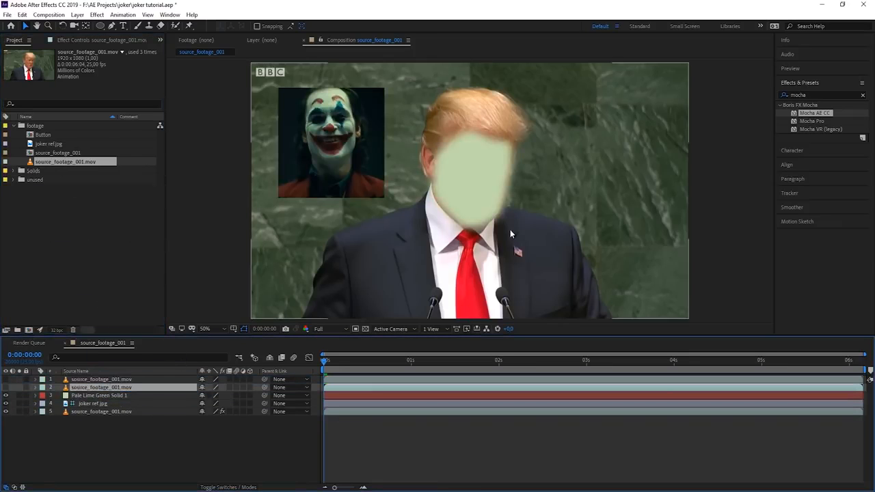
- Try different opacity values on the solid and compare the face with the Joker reference up close
{"action": "left_click", "coordinate": [135, 397]}
{"action": "key", "text": "t"}
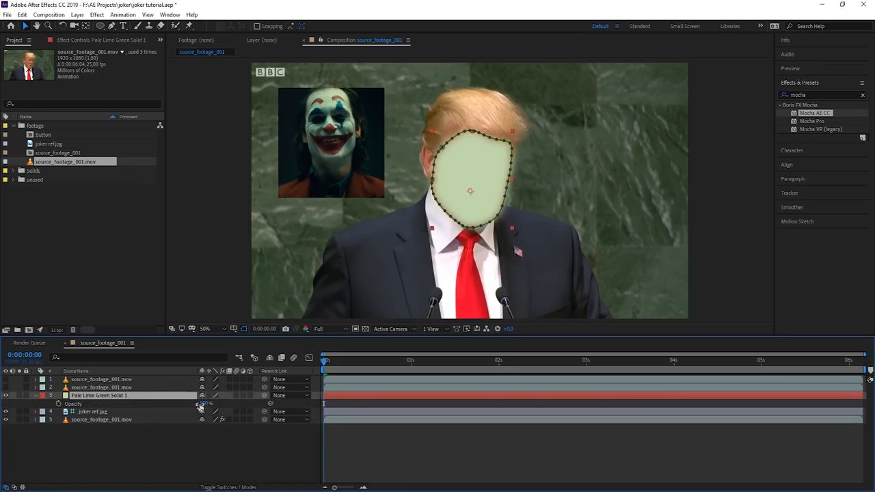
{"action": "left_click_drag", "start_coordinate": [203, 404], "coordinate": [237, 405]}
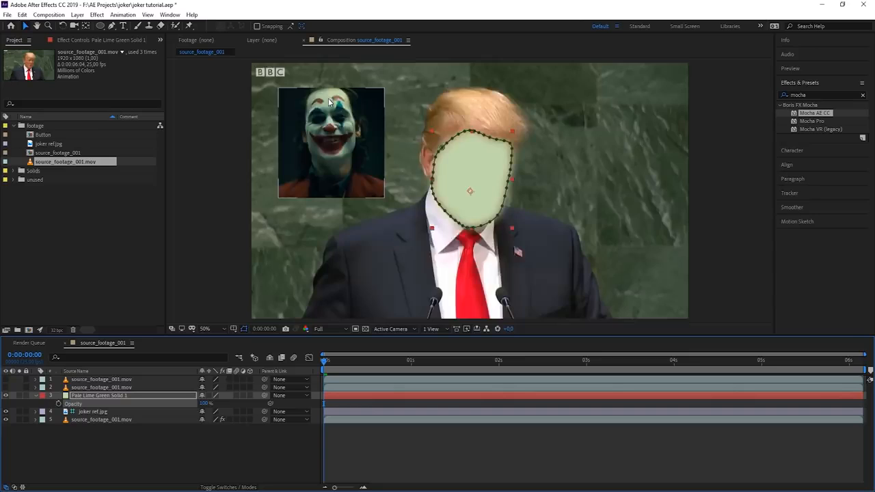
{"action": "scroll", "coordinate": [325, 107], "scroll_direction": "up", "scroll_amount": 1}
{"action": "key", "text": "space"}
{"action": "left_click_drag", "start_coordinate": [327, 131], "coordinate": [463, 194]}
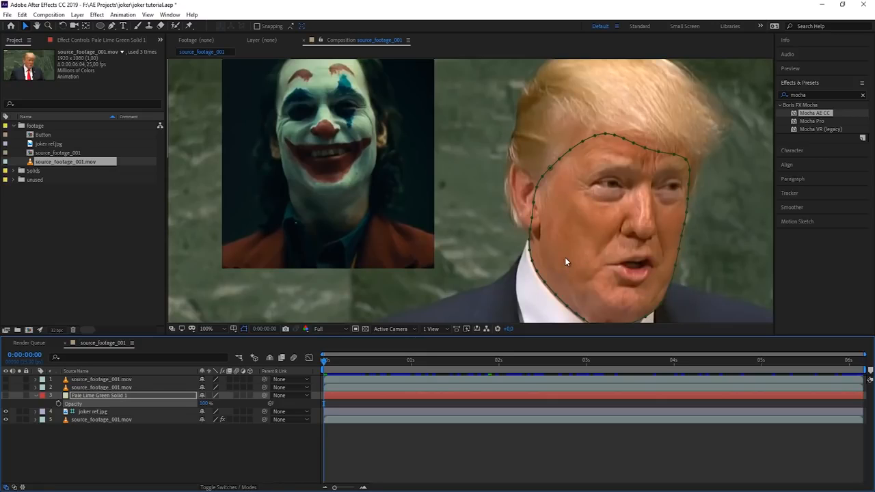
- Rename the footage copy directly above the solid as "dark parts" and solo it
{"action": "left_click", "coordinate": [103, 388]}
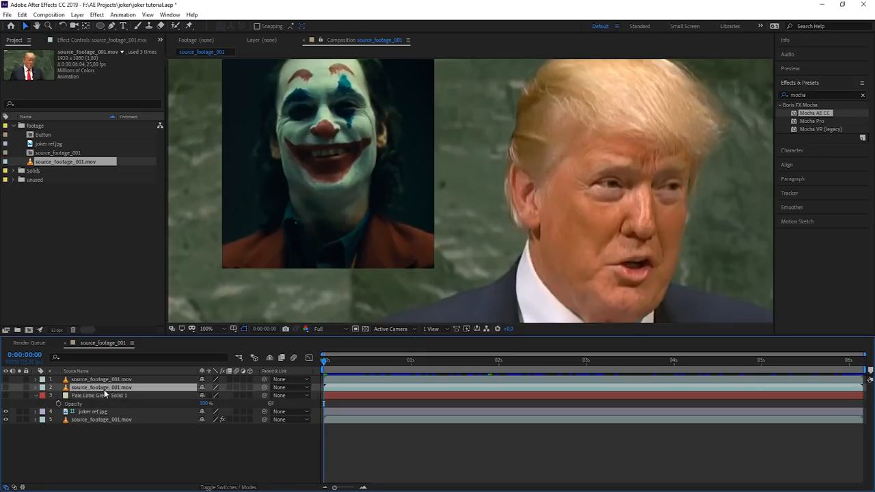
{"action": "key", "text": "Return"}
{"action": "type", "text": "dark parts"}
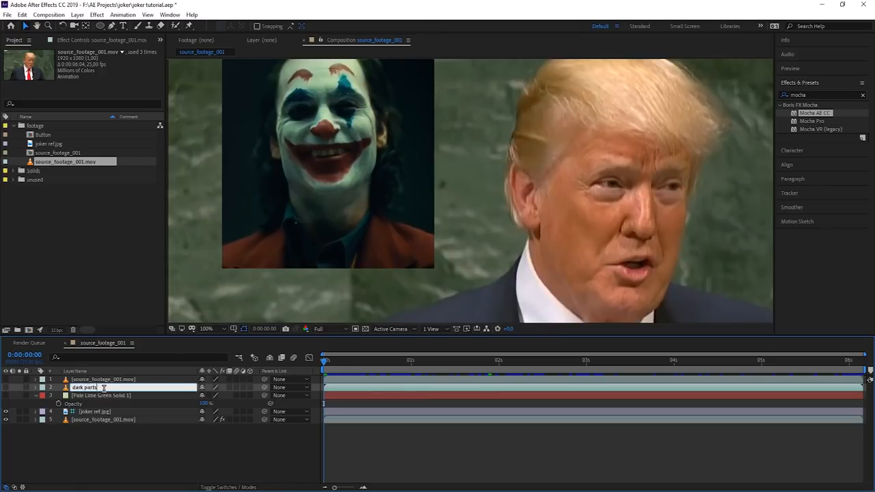
{"action": "key", "text": "Return"}
{"action": "left_click", "coordinate": [19, 388]}
{"action": "key", "text": "comma"}
- Find the Extract keying effect and apply it to the dark parts layer
{"action": "left_click", "coordinate": [815, 95]}
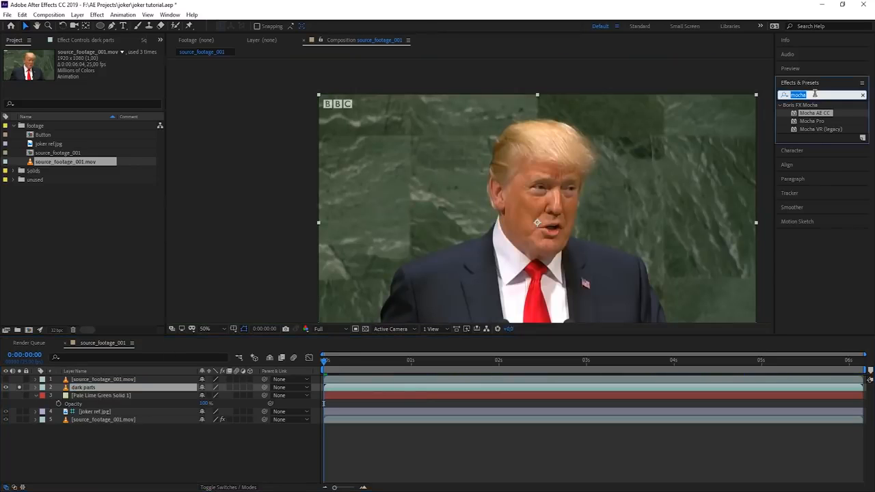
{"action": "type", "text": "extrac"}
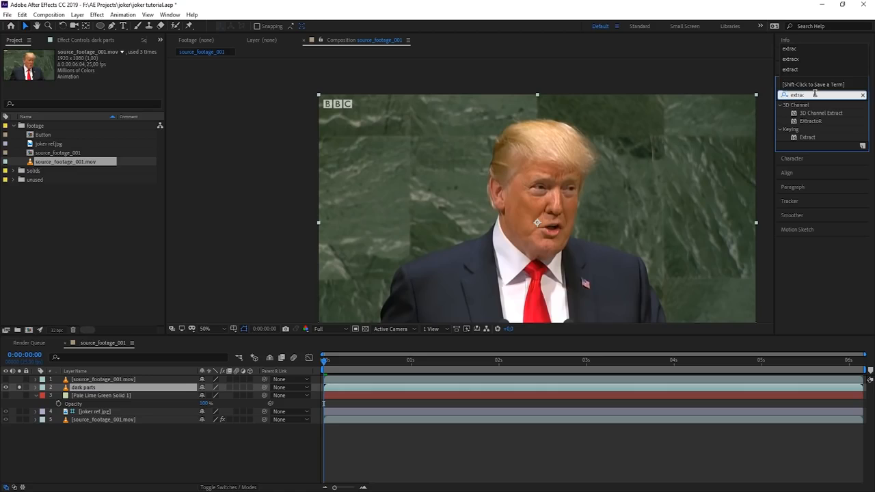
{"action": "double_click", "coordinate": [808, 137]}
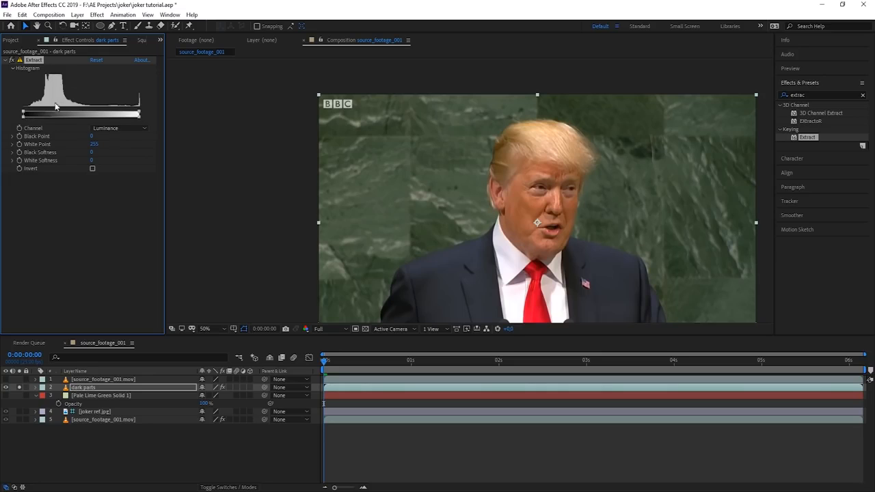
- Over a transparency grid, set Extract's white point to 84 and white softness to 35 on dark parts, and unsolo the layer
{"action": "left_click_drag", "start_coordinate": [139, 115], "coordinate": [122, 118]}
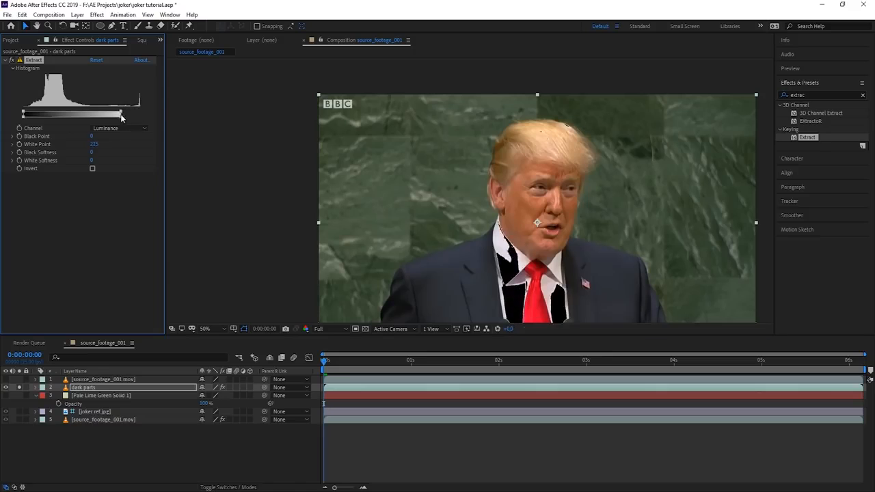
{"action": "left_click", "coordinate": [366, 330]}
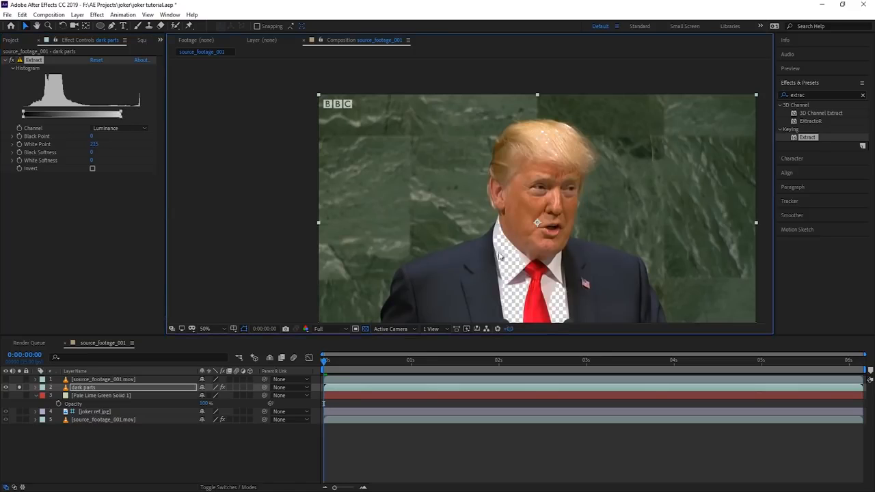
{"action": "left_click_drag", "start_coordinate": [121, 115], "coordinate": [77, 116]}
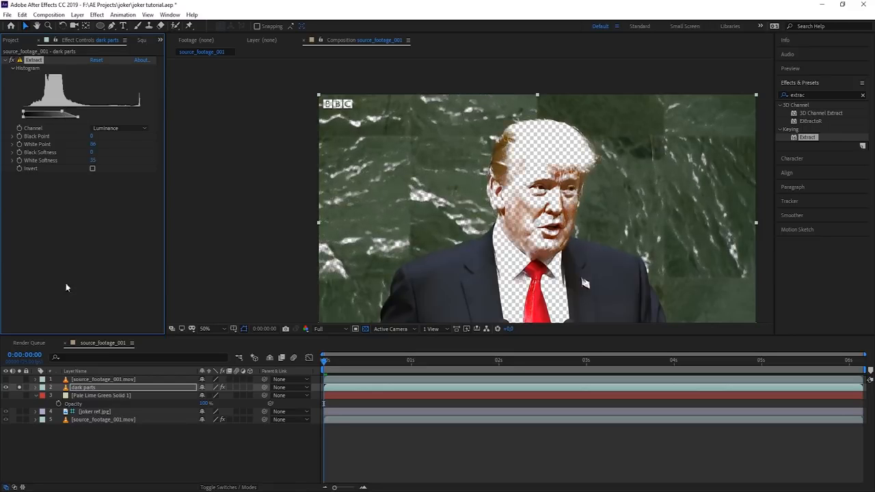
{"action": "left_click", "coordinate": [20, 389]}
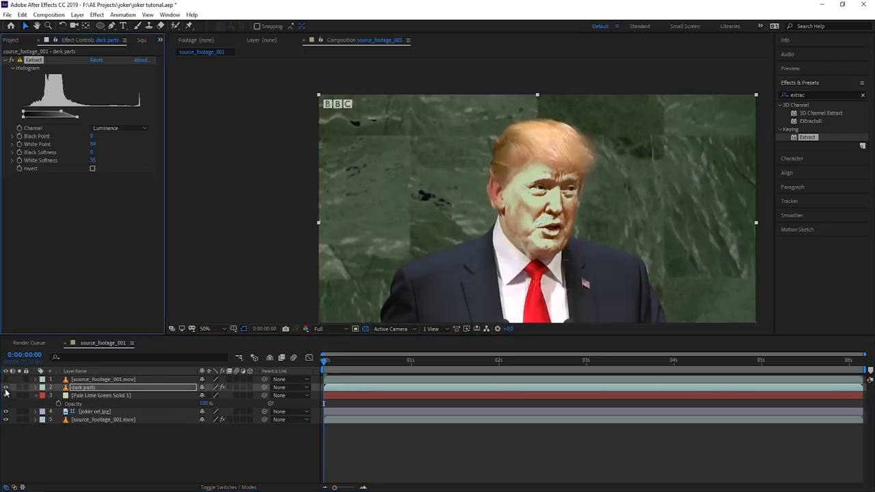
- Rename the topmost footage copy as "bright parts" and solo it
{"action": "left_click", "coordinate": [90, 380]}
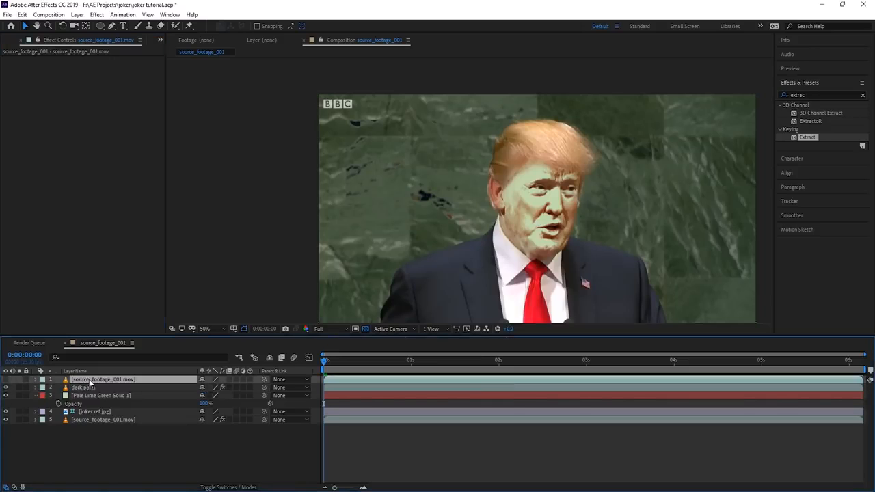
{"action": "key", "text": "Return"}
{"action": "type", "text": "bright"}
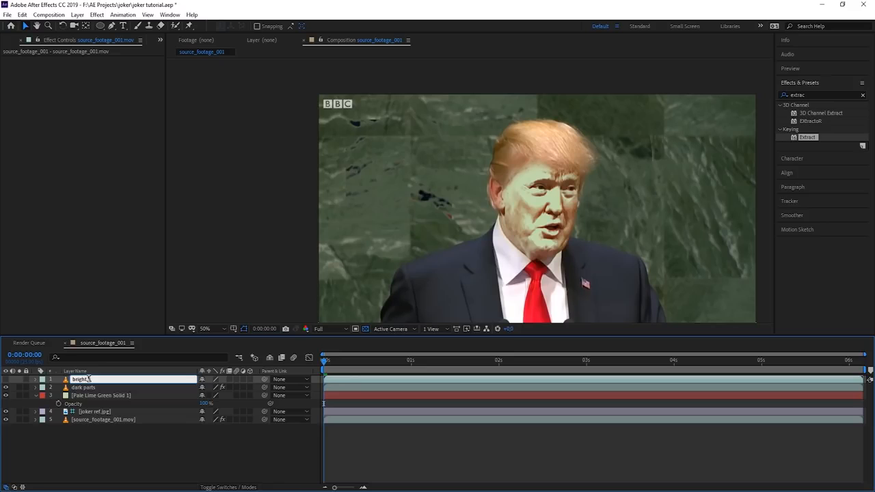
{"action": "type", "text": " parts"}
{"action": "key", "text": "Return"}
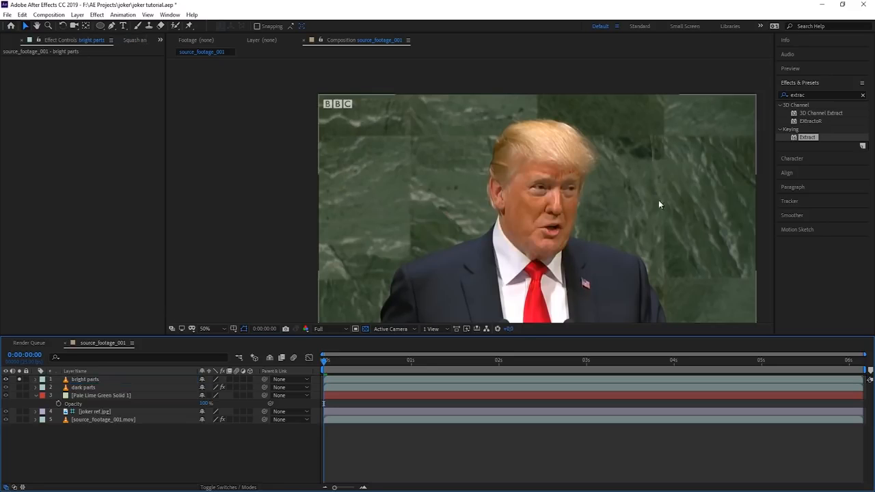
- Apply Extract to bright parts with black point 204 and black softness 66, and unsolo the layer
{"action": "left_click_drag", "start_coordinate": [809, 139], "coordinate": [113, 381]}
{"action": "left_click_drag", "start_coordinate": [25, 117], "coordinate": [82, 117]}
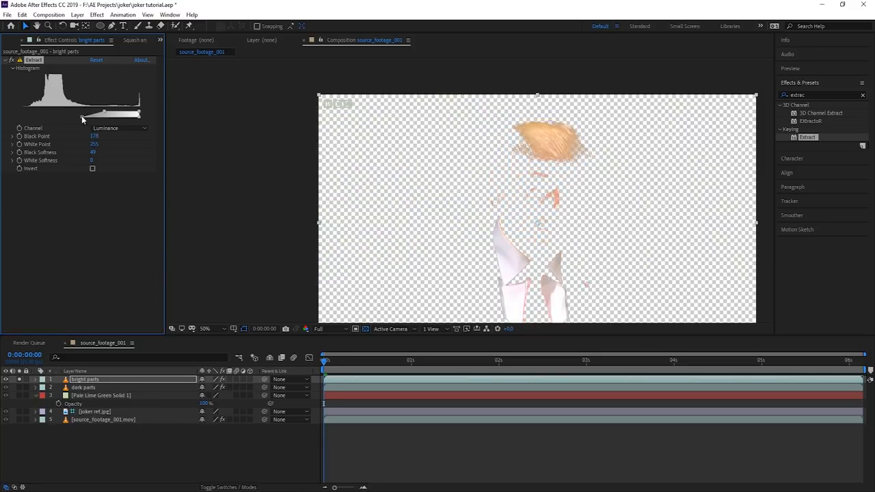
{"action": "left_click", "coordinate": [19, 380]}
- Change the face solid's colour to white in its solid settings
{"action": "left_click", "coordinate": [114, 396]}
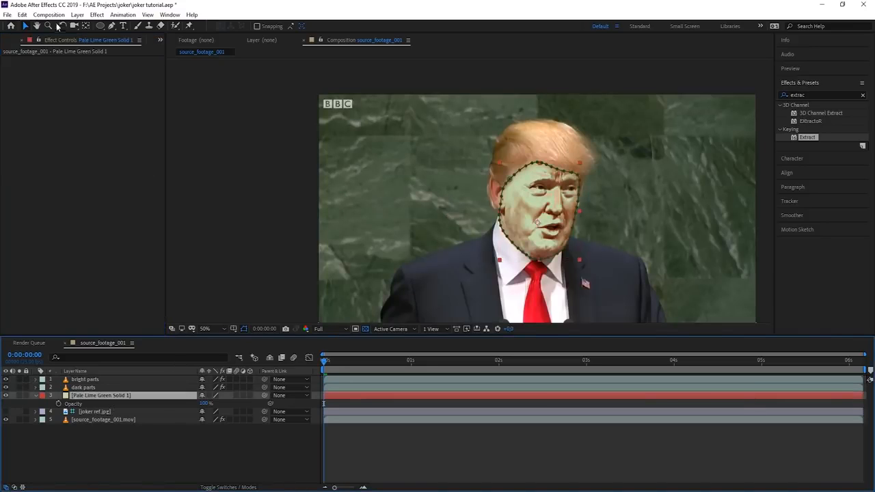
{"action": "left_click", "coordinate": [77, 15]}
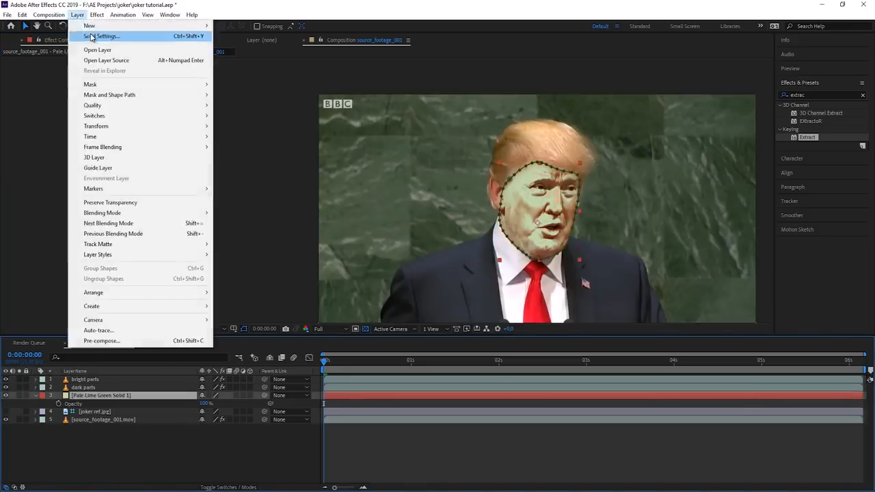
{"action": "left_click", "coordinate": [89, 35]}
{"action": "left_click", "coordinate": [105, 164]}
{"action": "left_click", "coordinate": [228, 261]}
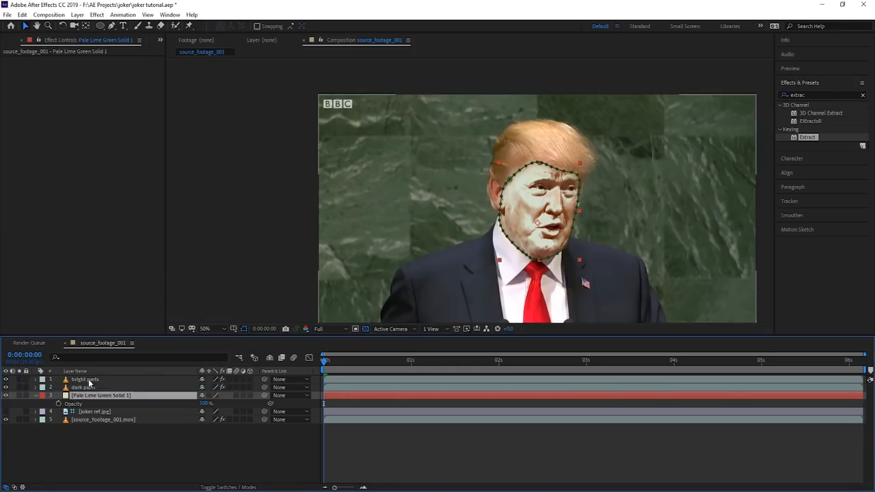
- Find the Tint colour correction effect and apply it to the bright parts layer
{"action": "left_click", "coordinate": [89, 380]}
{"action": "left_click", "coordinate": [826, 95]}
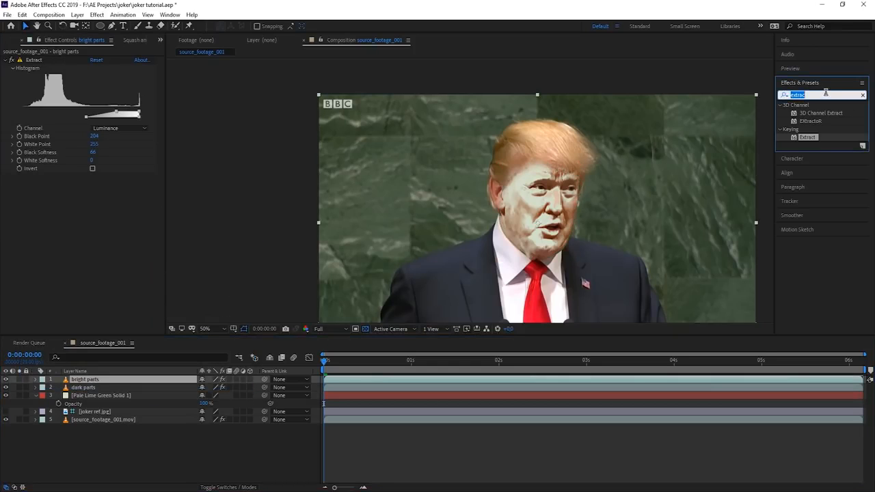
{"action": "type", "text": "t"}
{"action": "type", "text": "int"}
{"action": "left_click_drag", "start_coordinate": [813, 137], "coordinate": [107, 196]}
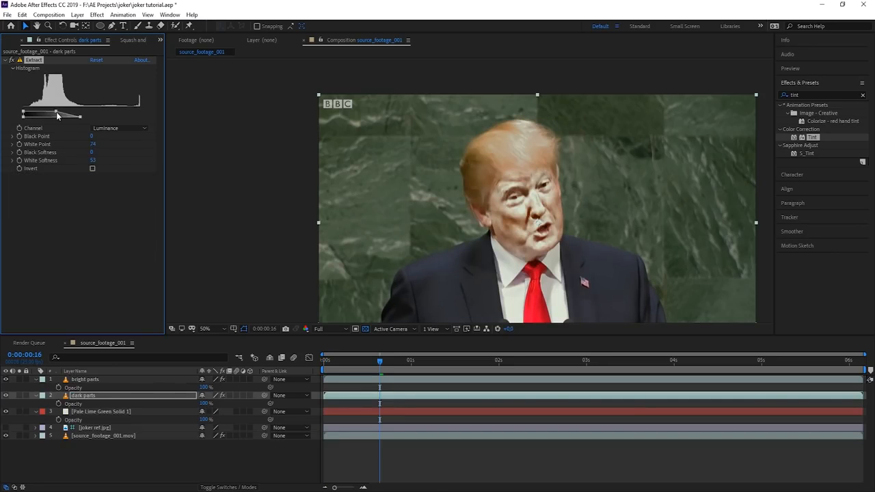
- Set Extract's white point to 66 on the dark parts layer
{"action": "left_click_drag", "start_coordinate": [54, 112], "coordinate": [56, 110]}
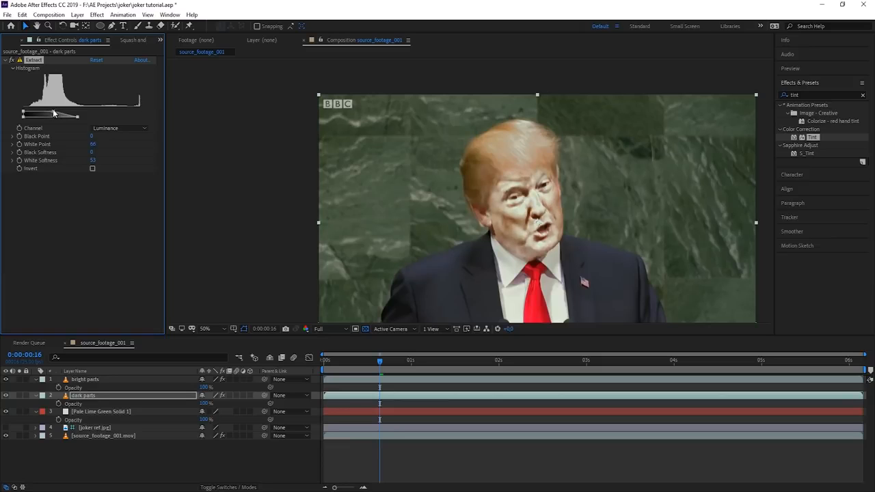
- Copy the source footage's tracked face mask path at the first frame and paste it onto the dark parts and bright parts layers
{"action": "left_click", "coordinate": [91, 371]}
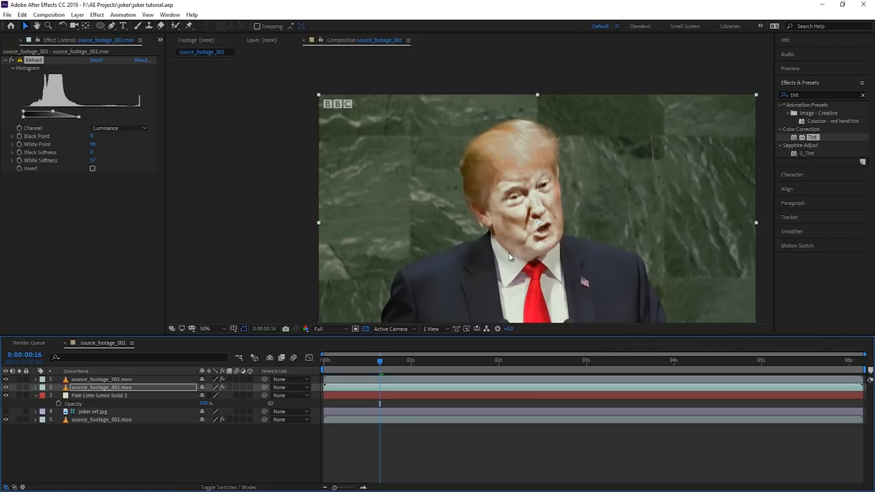
{"action": "left_click", "coordinate": [115, 420]}
{"action": "left_click", "coordinate": [36, 420]}
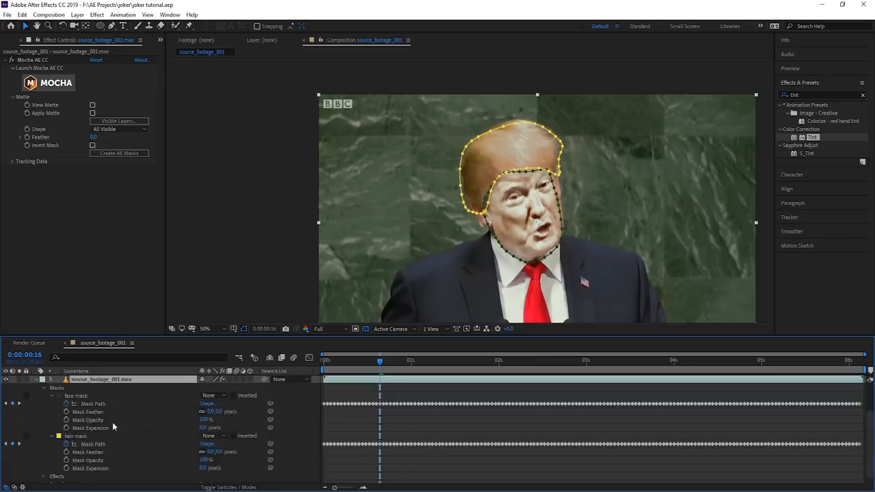
{"action": "left_click", "coordinate": [73, 445]}
{"action": "key", "text": "Home"}
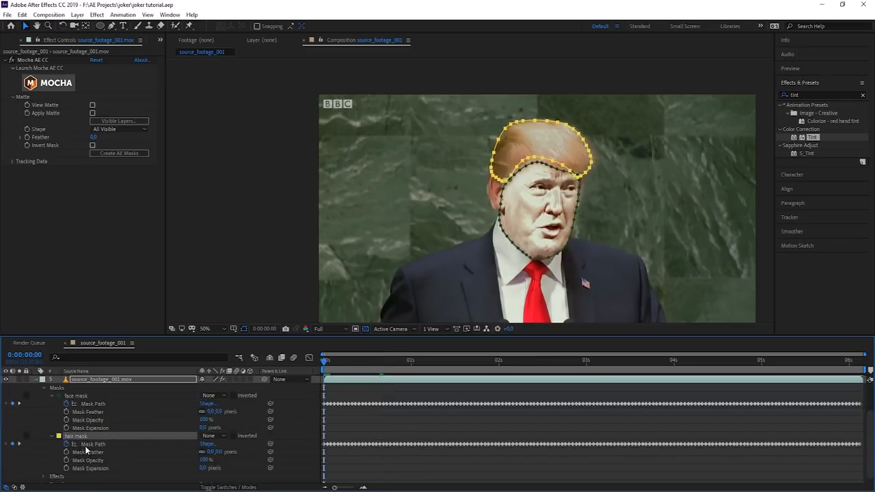
{"action": "left_click", "coordinate": [87, 446]}
{"action": "left_click", "coordinate": [89, 405]}
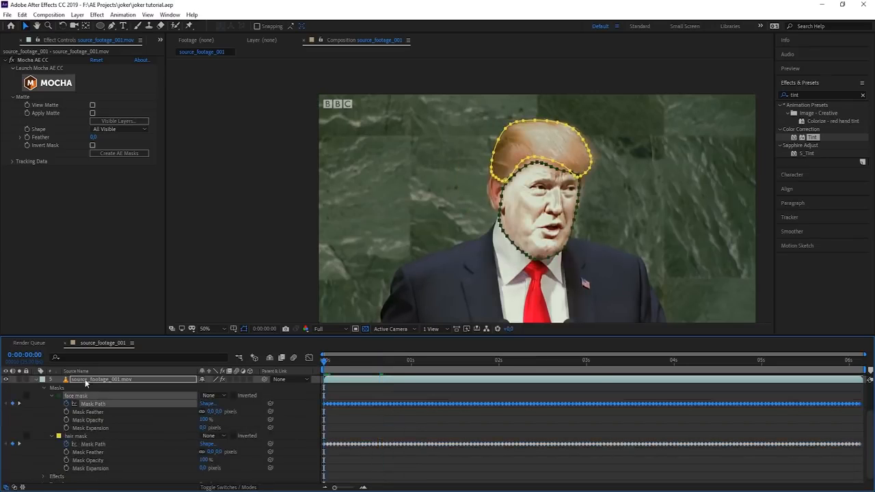
{"action": "scroll", "coordinate": [87, 386], "scroll_direction": "up", "scroll_amount": 2}
{"action": "left_click", "coordinate": [89, 387]}
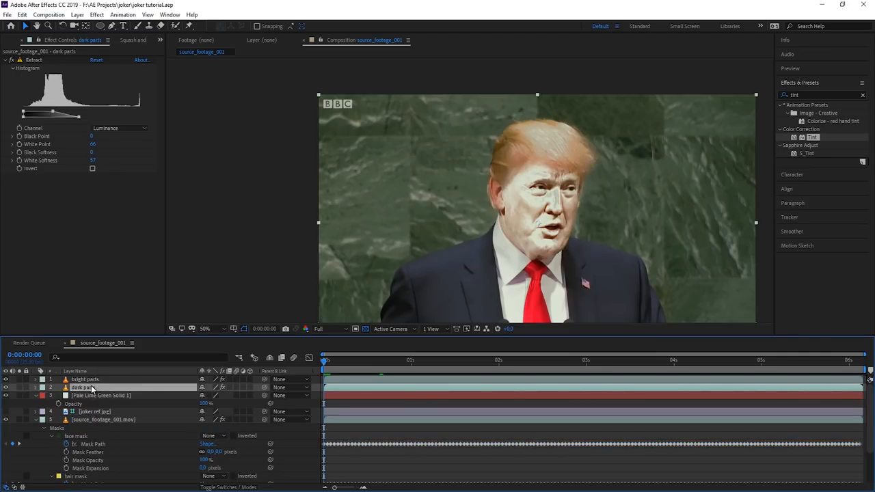
{"action": "left_click", "coordinate": [86, 380]}
{"action": "key", "text": "ctrl+v"}
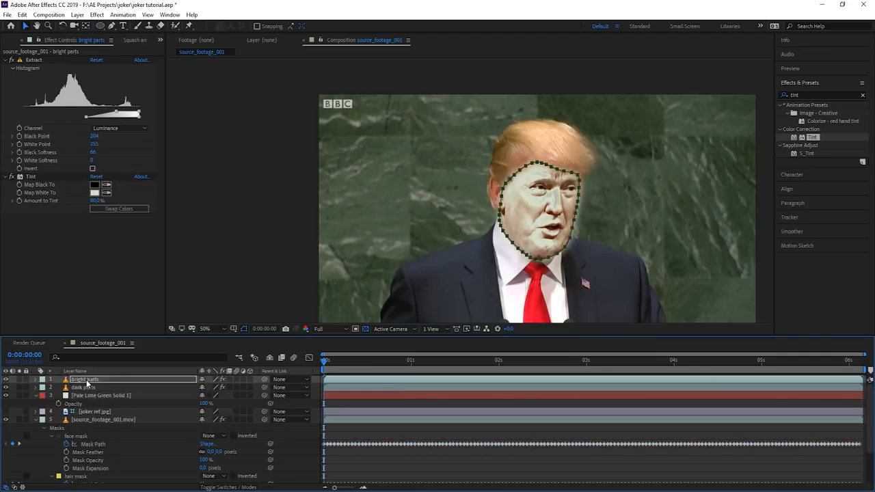
- Open the mask feather settings of the dark parts and bright parts layers
{"action": "left_click", "coordinate": [183, 387]}
{"action": "key", "text": "f"}
{"action": "left_click", "coordinate": [182, 380]}
{"action": "key", "text": "f"}
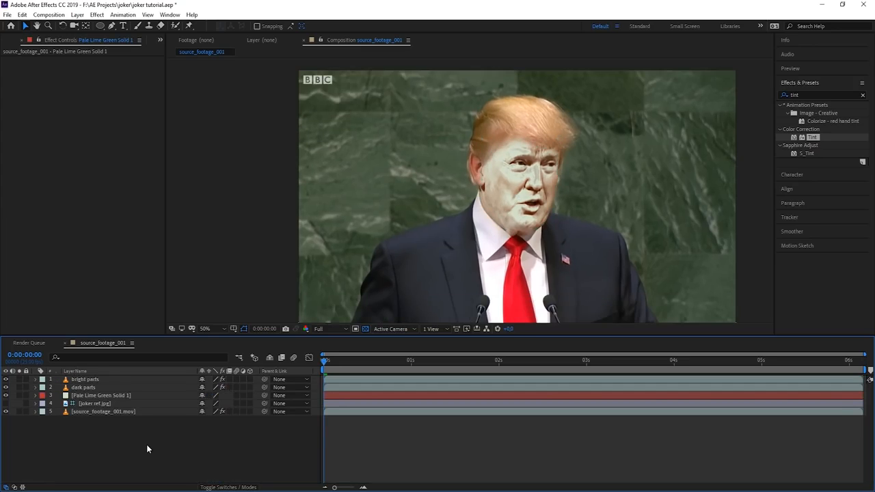
- Rename the Pale Lime Green Solid 1 layer as white color and deselect it
{"action": "left_click", "coordinate": [85, 397]}
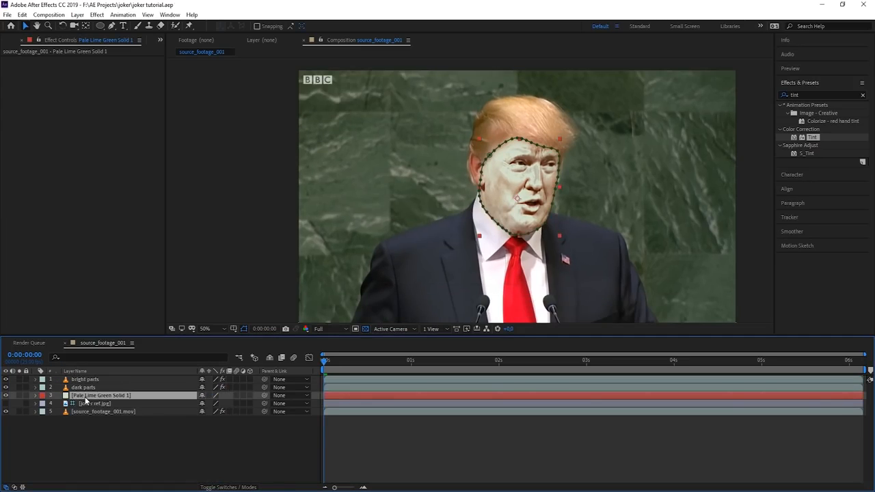
{"action": "key", "text": "Return"}
{"action": "type", "text": "white color"}
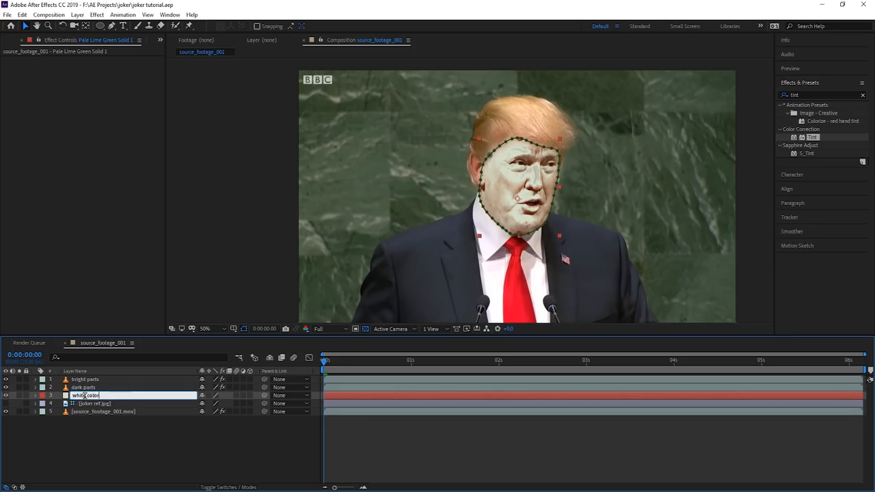
{"action": "left_click", "coordinate": [83, 429]}
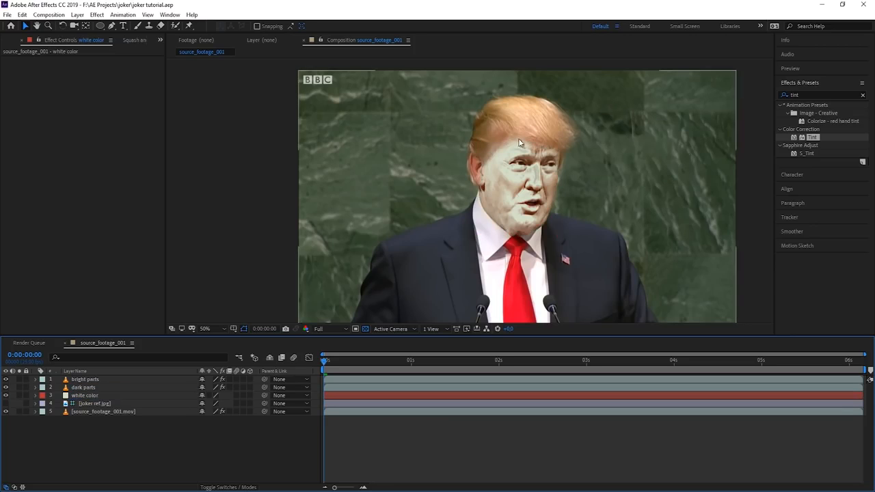
- Create a 1920 × 1080 px solid in bright lime green
{"action": "key", "text": "ctrl+y"}
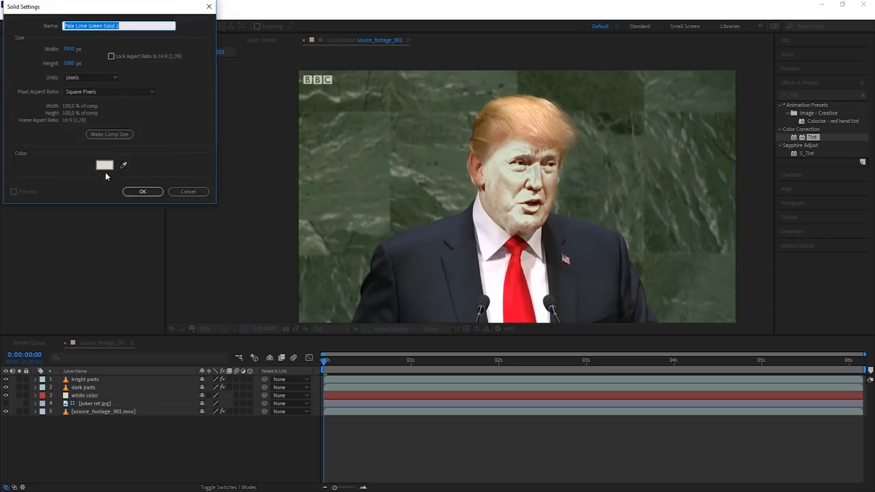
{"action": "left_click", "coordinate": [104, 165]}
{"action": "left_click", "coordinate": [144, 260]}
{"action": "left_click", "coordinate": [228, 261]}
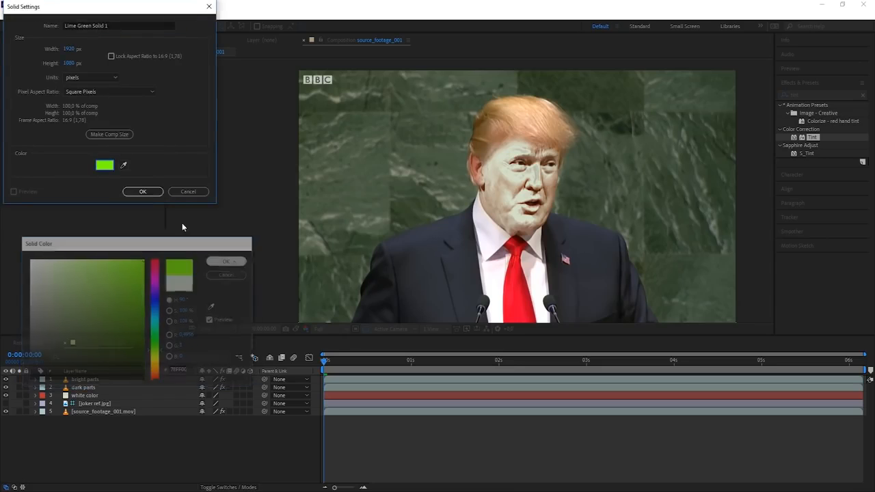
{"action": "left_click", "coordinate": [143, 192]}
- Copy the source footage's hair mask onto the lime green solid and feather it 57 pixels
{"action": "left_click", "coordinate": [37, 420]}
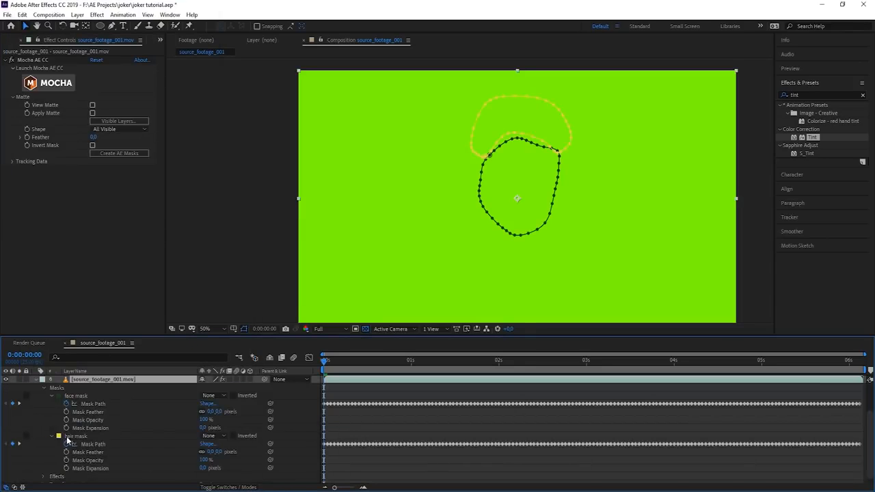
{"action": "left_click", "coordinate": [93, 380]}
{"action": "key", "text": "ctrl+v"}
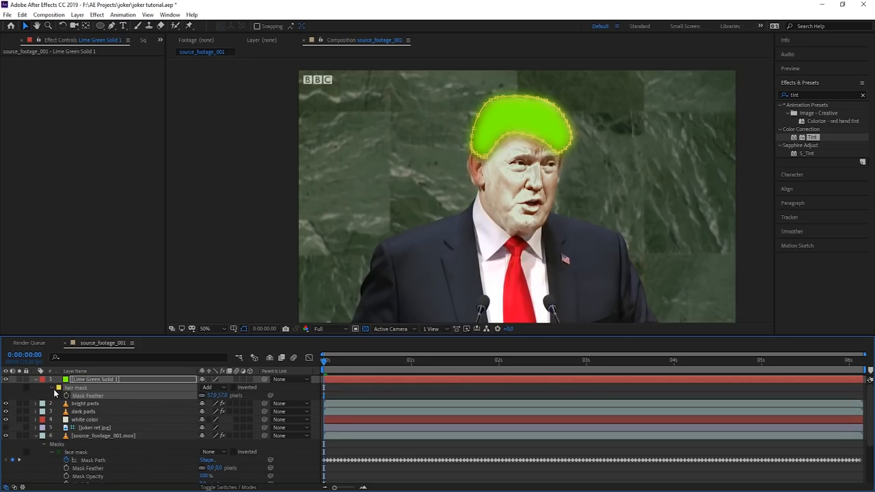
{"action": "left_click", "coordinate": [52, 389]}
{"action": "left_click", "coordinate": [52, 389]}
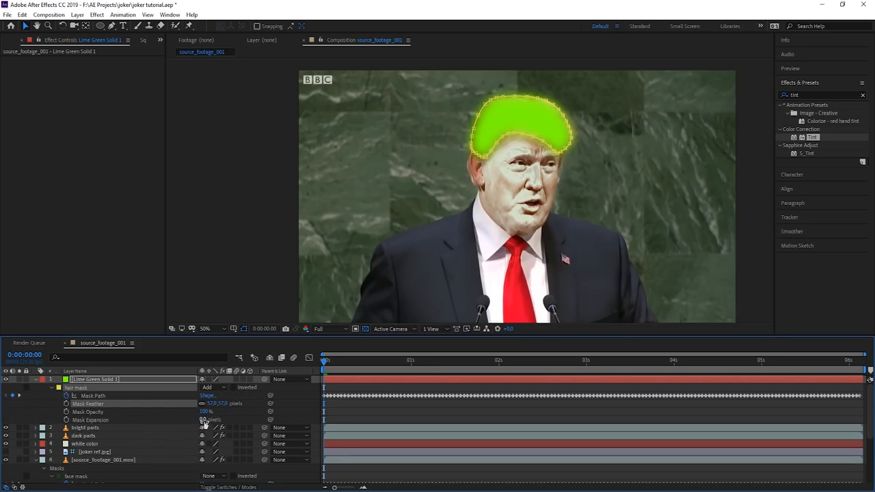
- Contract the hair mask slightly and blend the lime green solid at 57% opacity in Color mode
{"action": "left_click_drag", "start_coordinate": [204, 422], "coordinate": [192, 422]}
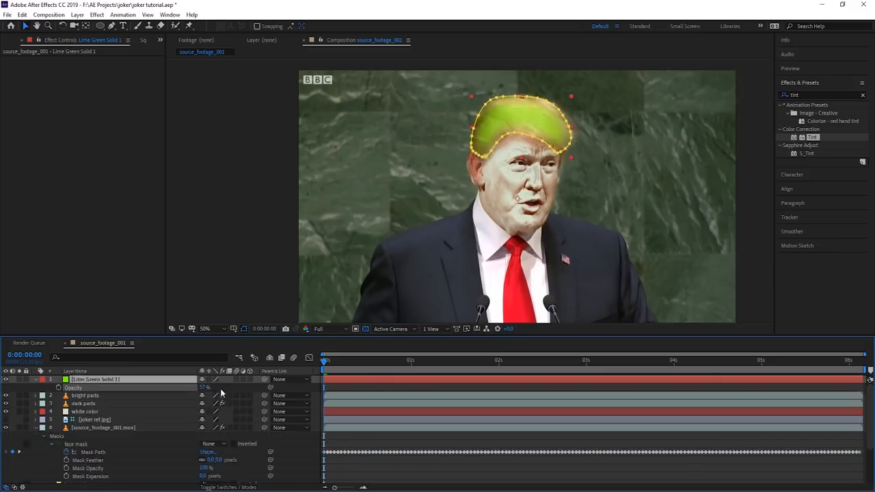
{"action": "key", "text": "shift+minus"}
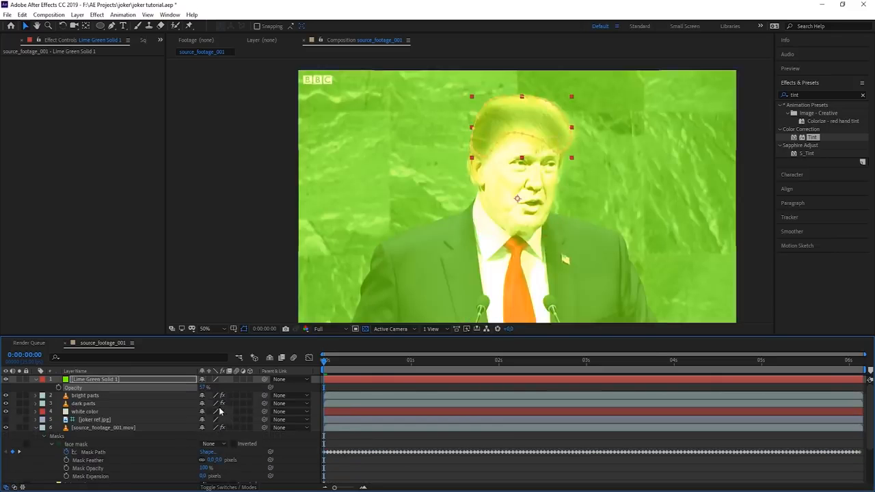
{"action": "key", "text": "shift+equal"}
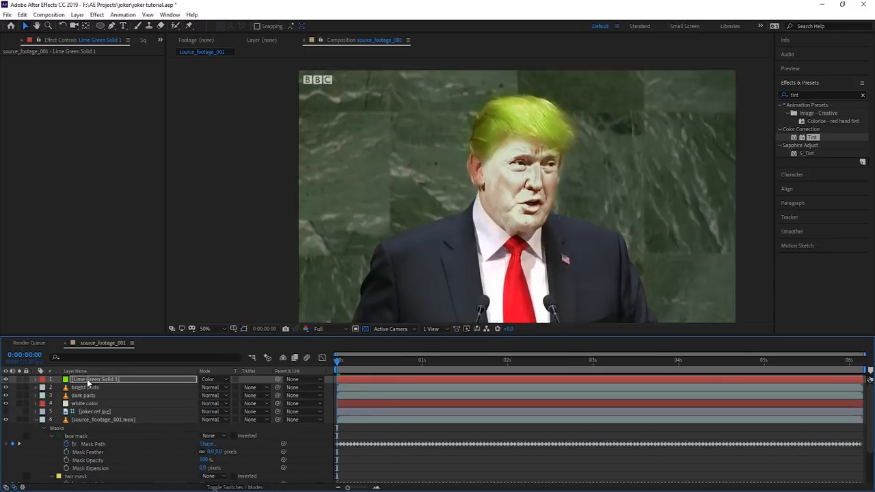
- Rename the lime green solid layer as green hair
{"action": "left_click", "coordinate": [87, 380]}
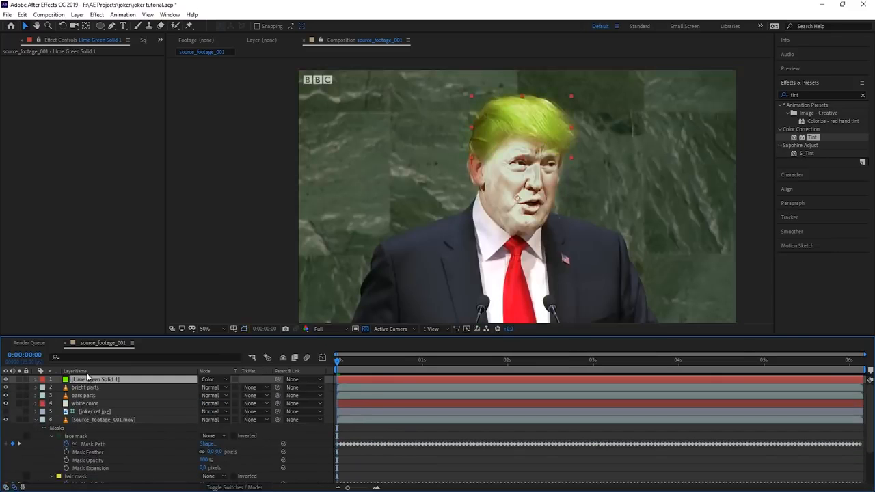
{"action": "key", "text": "Return"}
{"action": "type", "text": "green hair"}
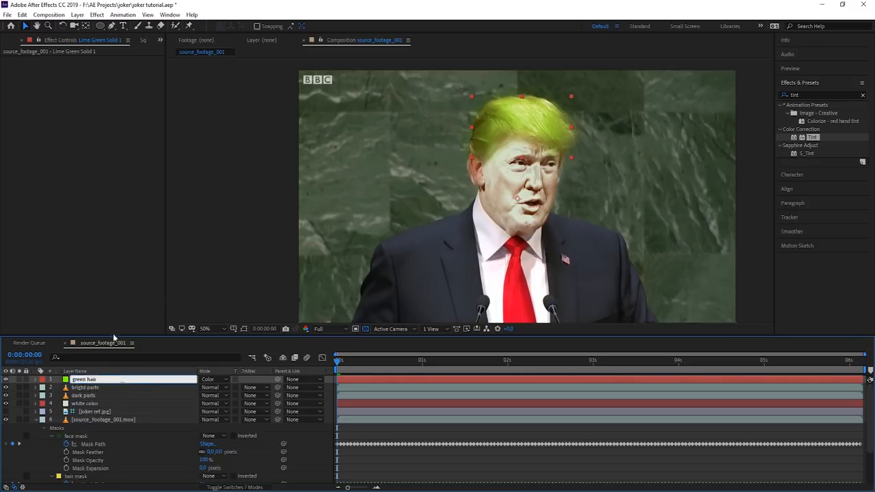
- Play back the green hair result and go to the end of the clip at 0:00:06:03
{"action": "key", "text": "space"}
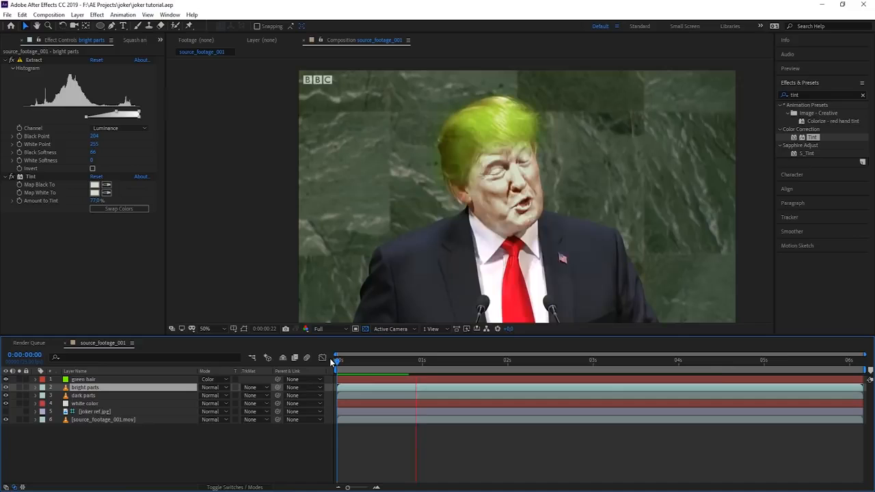
{"action": "key", "text": "space"}
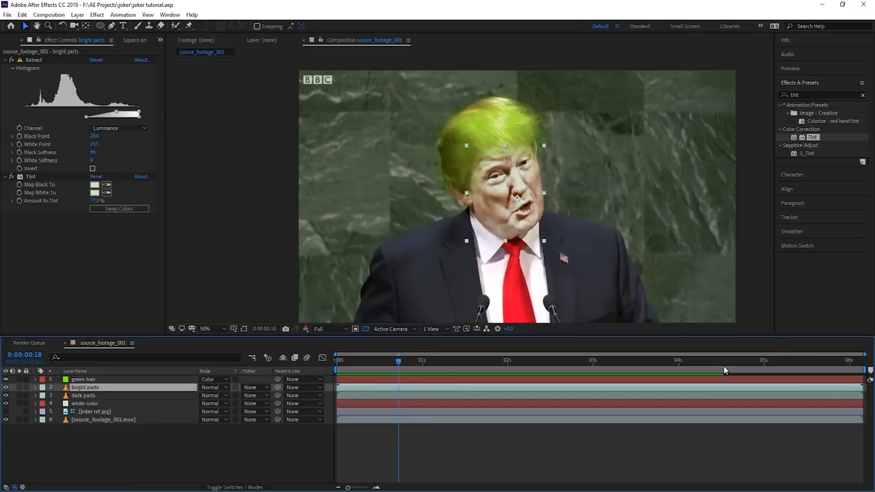
{"action": "left_click_drag", "start_coordinate": [757, 363], "coordinate": [860, 366]}
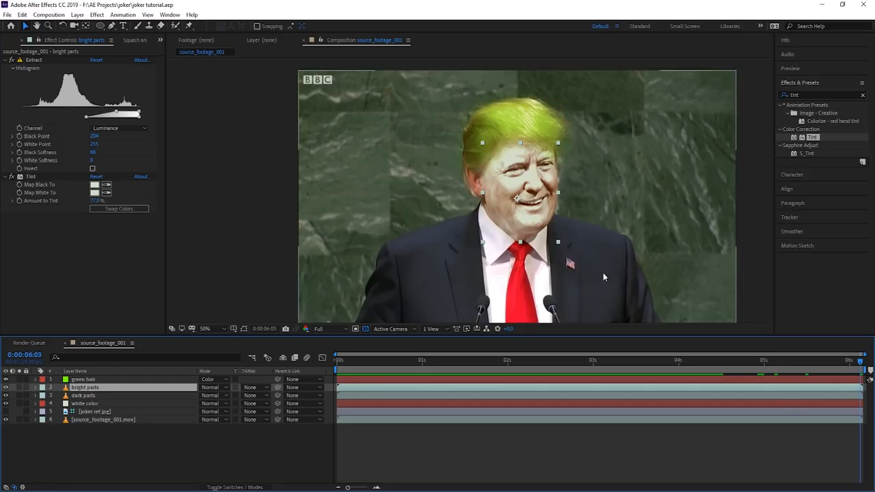
- Move the joker ref.jpg layer to the top of the layer stack and make it visible
{"action": "key", "text": "period"}
{"action": "left_click_drag", "start_coordinate": [654, 228], "coordinate": [587, 244]}
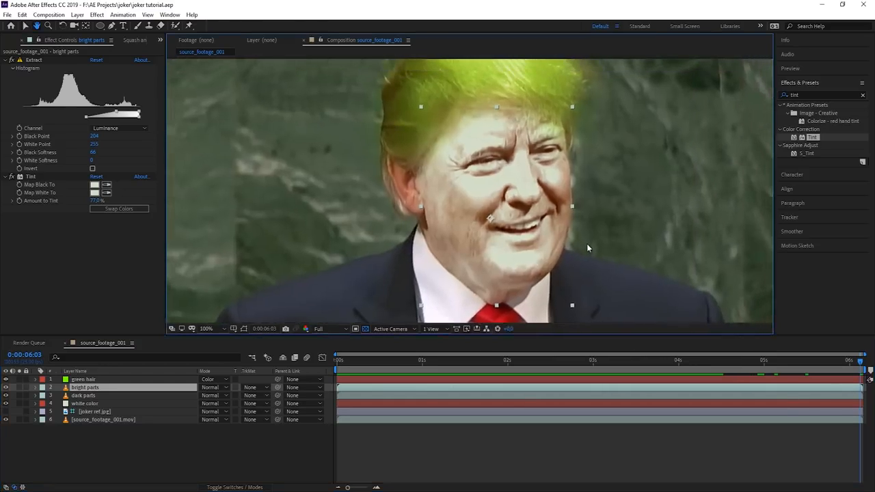
{"action": "left_click", "coordinate": [119, 453]}
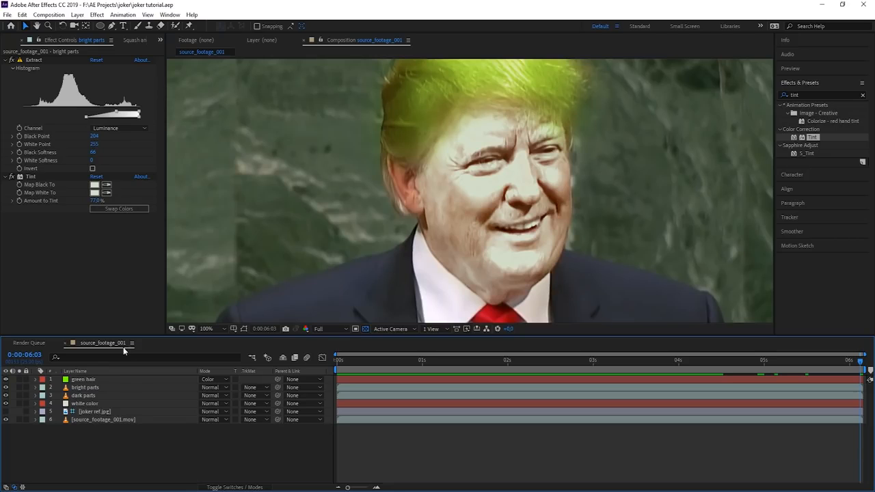
{"action": "left_click_drag", "start_coordinate": [93, 412], "coordinate": [94, 378]}
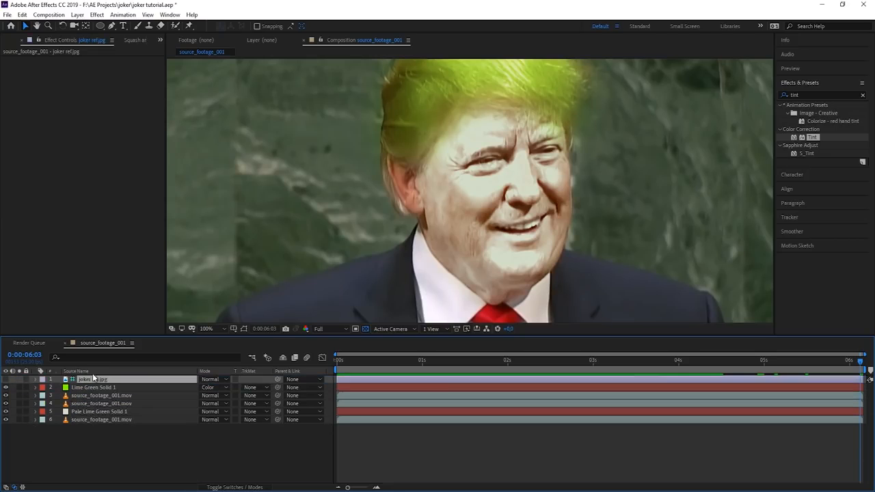
{"action": "left_click", "coordinate": [87, 371]}
- Create a 1920 × 1080 px solid in a dark red sampled from the Joker reference image
{"action": "key", "text": "ctrl+y"}
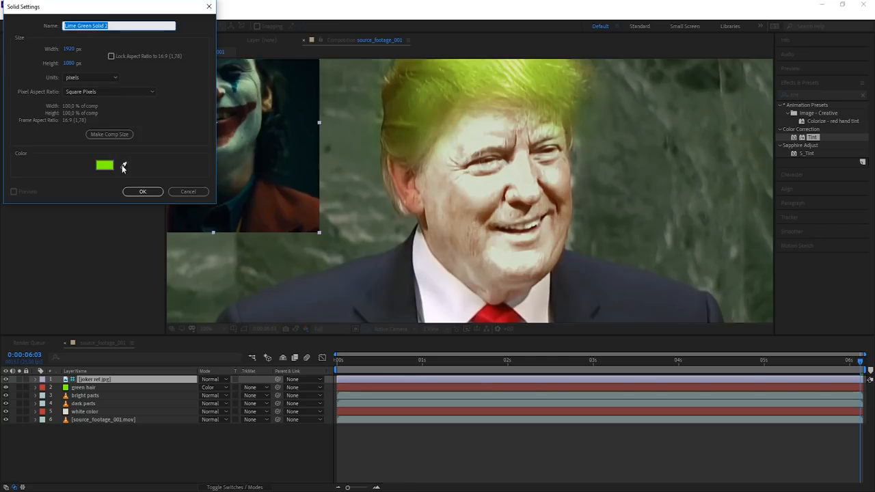
{"action": "left_click", "coordinate": [124, 165]}
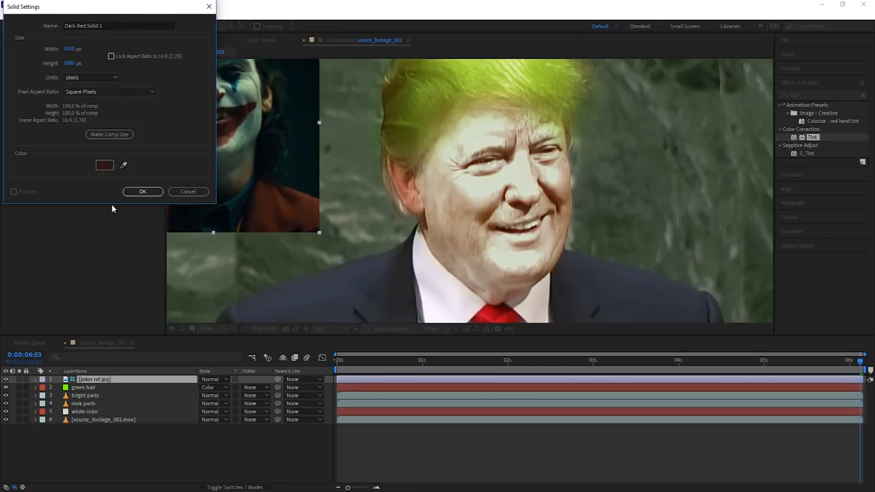
{"action": "left_click", "coordinate": [142, 192]}
- Change the new solid's colour to a richer deep red in its solid settings
{"action": "key", "text": "ctrl+shift+y"}
{"action": "left_click", "coordinate": [99, 166]}
{"action": "mouse_move", "coordinate": [122, 352]}
{"action": "left_mouse_down"}
{"action": "mouse_move", "coordinate": [99, 354]}
{"action": "mouse_move", "coordinate": [130, 337]}
{"action": "left_mouse_up"}
{"action": "left_click", "coordinate": [228, 260]}
{"action": "key", "text": "Return"}
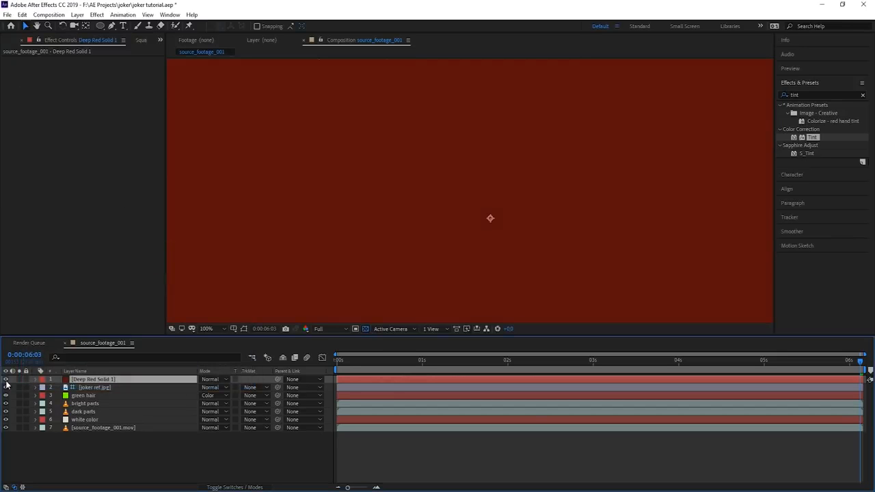
- Hide the deep red solid and draw a closed mask on it around the speaker's nose
{"action": "left_click", "coordinate": [6, 380]}
{"action": "left_click_drag", "start_coordinate": [454, 180], "coordinate": [501, 218]}
{"action": "left_click", "coordinate": [585, 224]}
{"action": "left_click_drag", "start_coordinate": [573, 225], "coordinate": [558, 244]}
{"action": "left_click", "coordinate": [565, 232]}
{"action": "scroll", "coordinate": [569, 246], "scroll_direction": "up", "scroll_amount": 1}
{"action": "left_click", "coordinate": [469, 188]}
{"action": "left_click", "coordinate": [483, 194]}
{"action": "left_click", "coordinate": [498, 191]}
{"action": "left_click", "coordinate": [511, 156]}
{"action": "scroll", "coordinate": [460, 190], "scroll_direction": "down", "scroll_amount": 1}
- Draw an arched mask on the deep red solid over the eyebrow above the speaker's left-hand eye
{"action": "mouse_move", "coordinate": [472, 135]}
{"action": "left_mouse_down"}
{"action": "mouse_move", "coordinate": [568, 176]}
{"action": "mouse_move", "coordinate": [576, 196]}
{"action": "left_mouse_up"}
{"action": "left_click", "coordinate": [512, 192]}
{"action": "left_click", "coordinate": [524, 168]}
{"action": "left_click", "coordinate": [549, 171]}
{"action": "left_click", "coordinate": [557, 181]}
{"action": "left_click", "coordinate": [542, 182]}
{"action": "left_click", "coordinate": [512, 192]}
- Draw a wide smile-shaped mask on the deep red solid around the speaker's mouth and chin
{"action": "left_click_drag", "start_coordinate": [555, 280], "coordinate": [556, 243]}
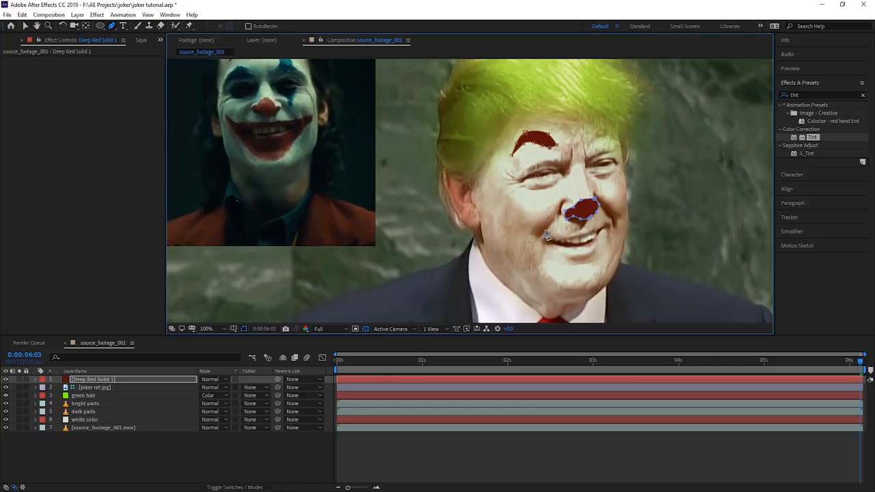
{"action": "left_click", "coordinate": [537, 233]}
{"action": "left_click", "coordinate": [539, 250]}
{"action": "left_click", "coordinate": [553, 258]}
{"action": "left_click", "coordinate": [565, 271]}
{"action": "left_click_drag", "start_coordinate": [584, 278], "coordinate": [602, 270]}
{"action": "left_click", "coordinate": [616, 252]}
{"action": "left_click", "coordinate": [624, 209]}
{"action": "left_click", "coordinate": [587, 223]}
{"action": "left_click", "coordinate": [536, 233]}
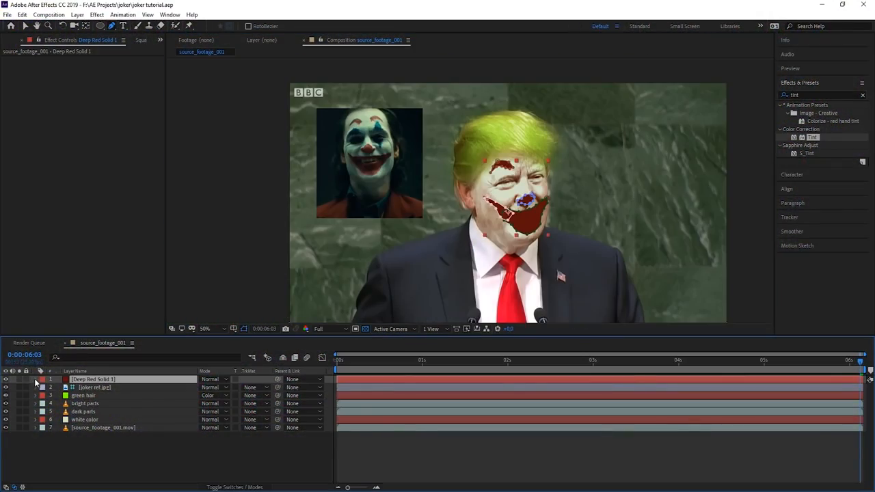
- Expand the deep red solid's masks and rename Mask 1 as nose
{"action": "left_click", "coordinate": [35, 380]}
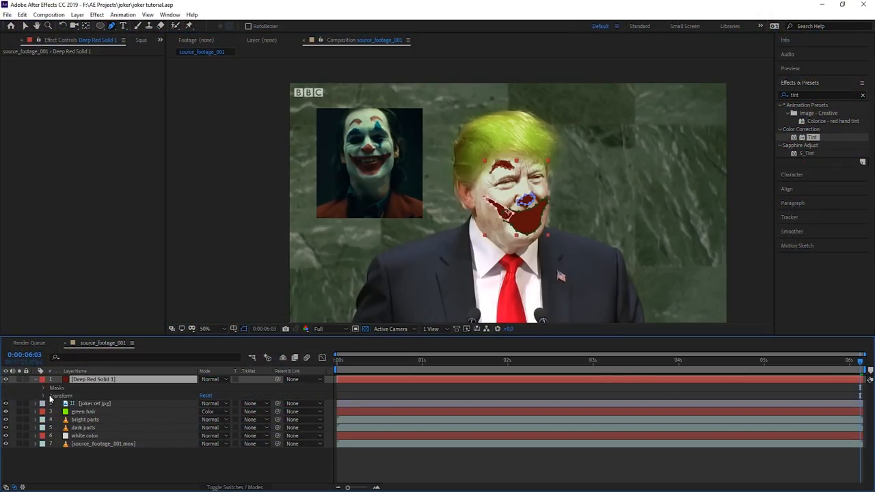
{"action": "left_click", "coordinate": [43, 388]}
{"action": "left_click", "coordinate": [77, 395]}
{"action": "key", "text": "Return"}
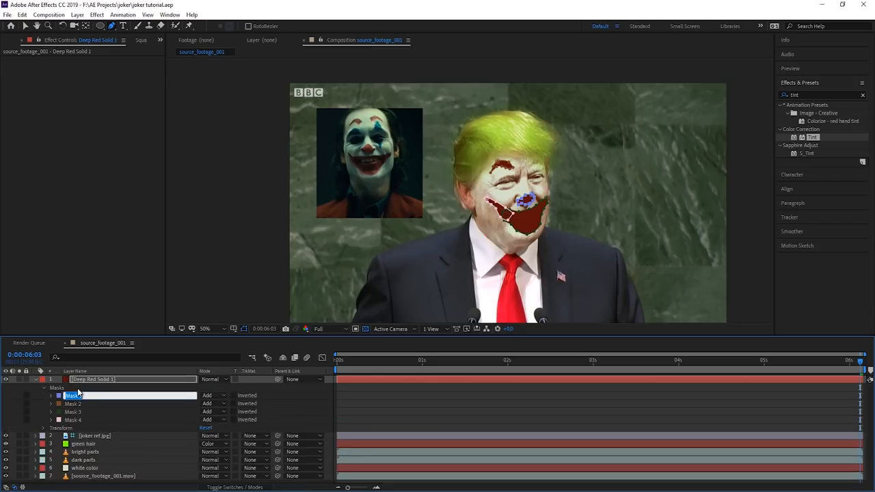
{"action": "type", "text": "nose"}
- Rename the deep red solid's Mask 2, over the eyebrow, as left eye
{"action": "left_click", "coordinate": [78, 404]}
{"action": "key", "text": "Return"}
{"action": "type", "text": "left e"}
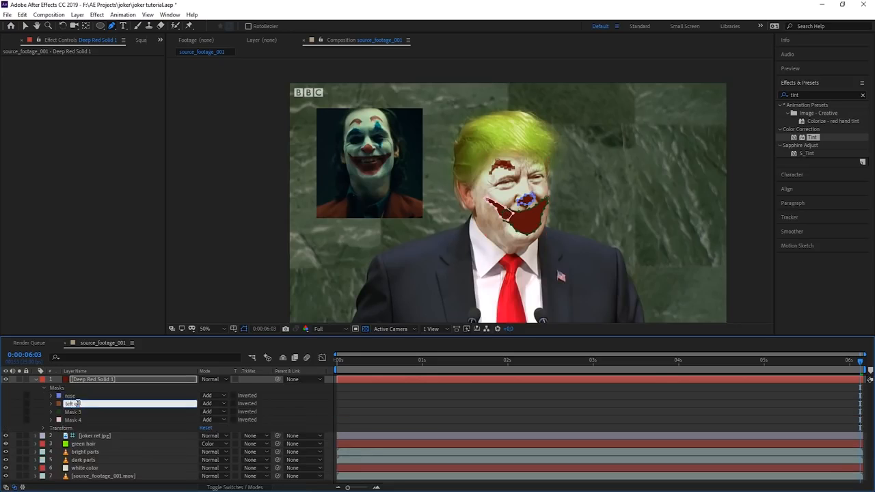
{"action": "type", "text": "ye"}
{"action": "key", "text": "Return"}
- Rename Mask 3 as mouth middle and Mask 4 as mouth chin on the deep red solid
{"action": "left_click", "coordinate": [79, 411]}
{"action": "key", "text": "Return"}
{"action": "type", "text": "mouth"}
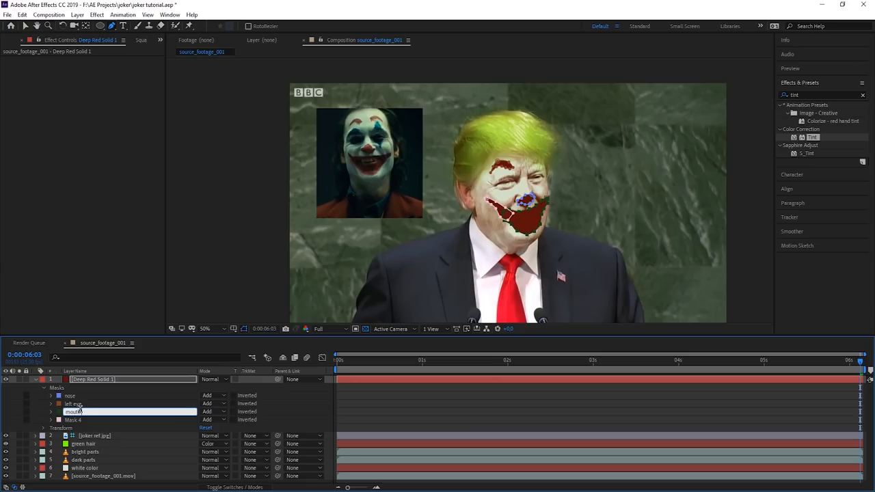
{"action": "type", "text": " middle"}
{"action": "key", "text": "Return"}
{"action": "left_click", "coordinate": [61, 419]}
{"action": "key", "text": "Return"}
{"action": "type", "text": "m"}
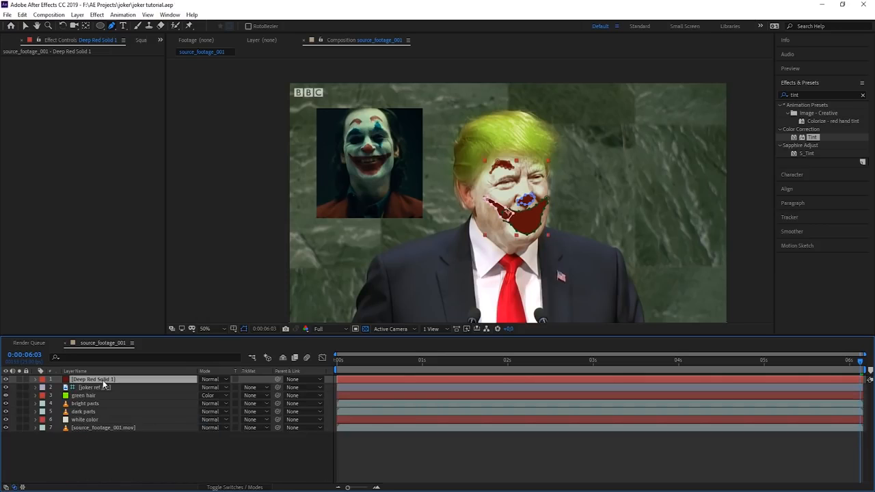
{"action": "left_click", "coordinate": [119, 441]}
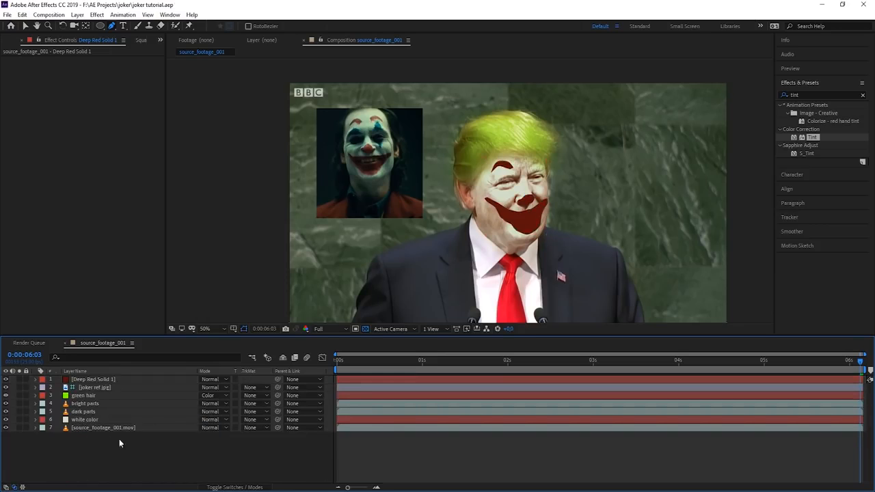
- Pre-compose the deep red solid as red left eye, moving all attributes into the new composition
{"action": "left_click", "coordinate": [112, 378]}
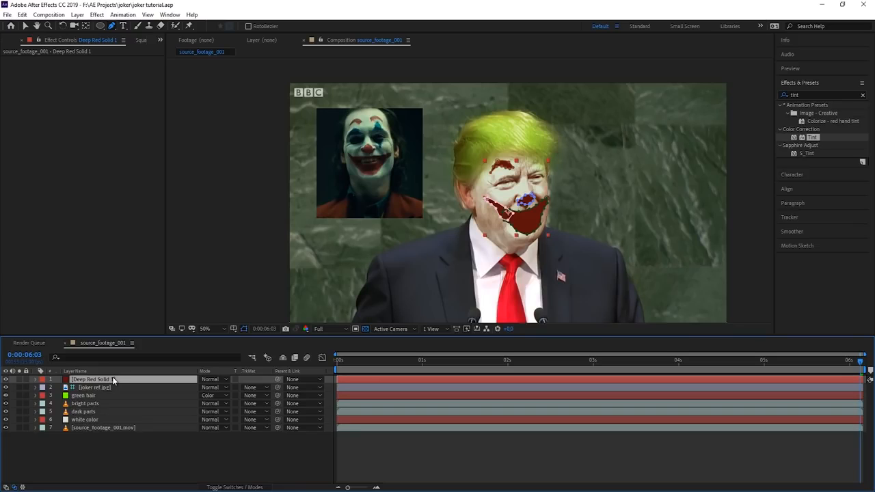
{"action": "key", "text": "ctrl+shift+c"}
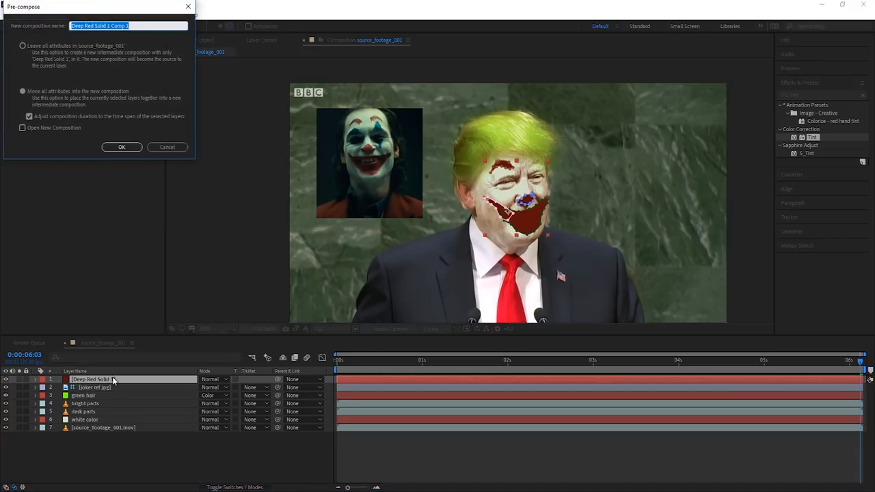
{"action": "type", "text": "red left eye"}
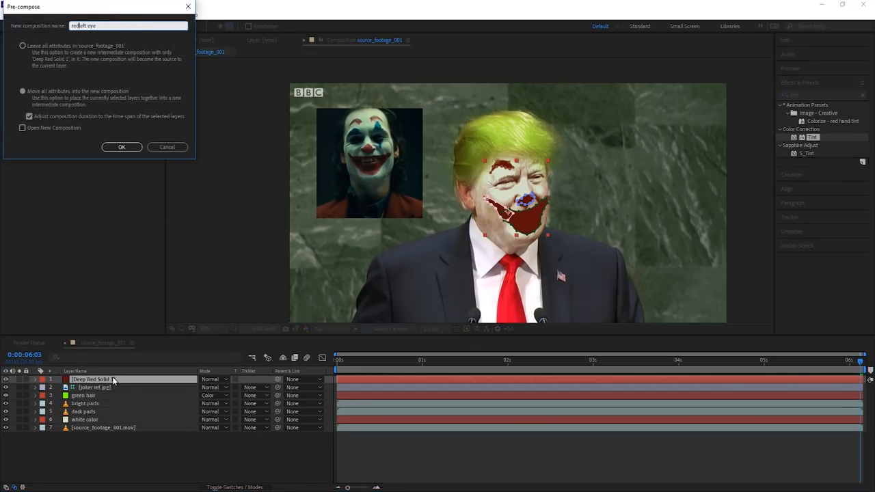
{"action": "left_click", "coordinate": [122, 147]}
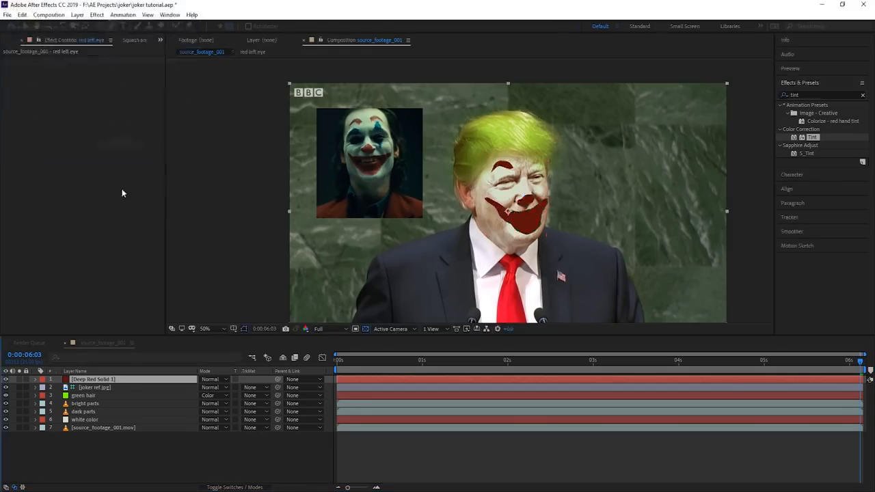
- Add source_footage_001.mov beneath the deep red solid in the red left eye composition and make it a guide layer
{"action": "left_click", "coordinate": [2, 43]}
{"action": "left_click_drag", "start_coordinate": [65, 170], "coordinate": [50, 413]}
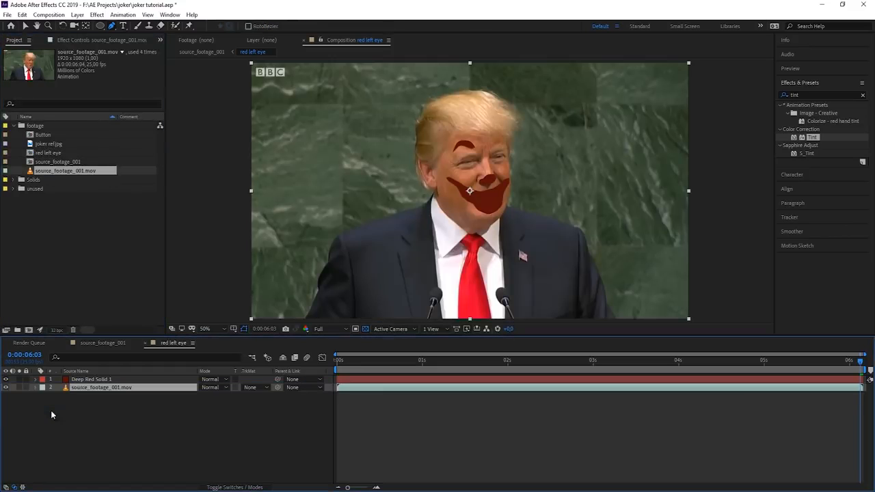
{"action": "right_click", "coordinate": [83, 387]}
{"action": "mouse_move", "coordinate": [107, 179]}
{"action": "left_click", "coordinate": [113, 210]}
- Solo the red left eye layer in source_footage_001 to check its contents, then unsolo it and return to the precomp
{"action": "left_click", "coordinate": [103, 343]}
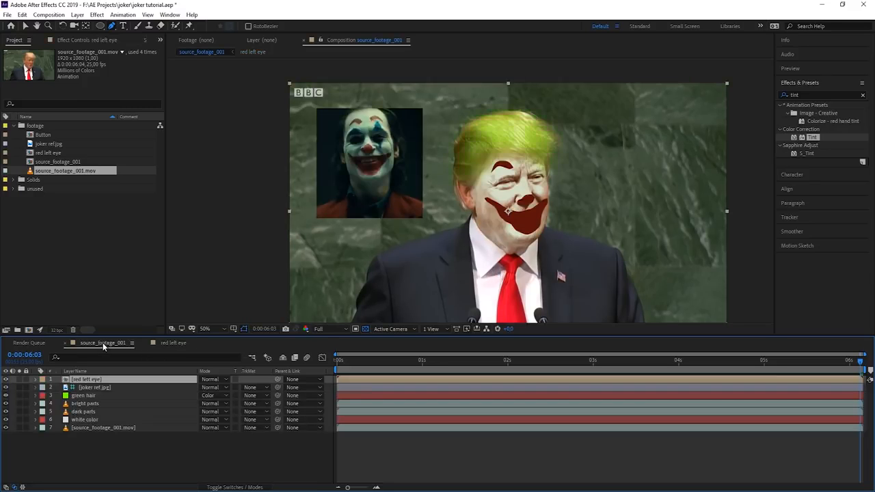
{"action": "left_click", "coordinate": [20, 380]}
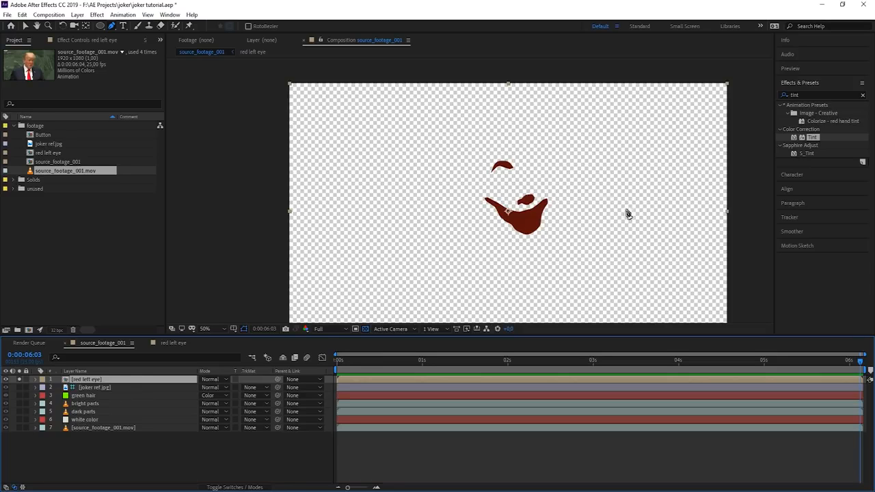
{"action": "left_click", "coordinate": [19, 379]}
{"action": "left_click", "coordinate": [173, 342]}
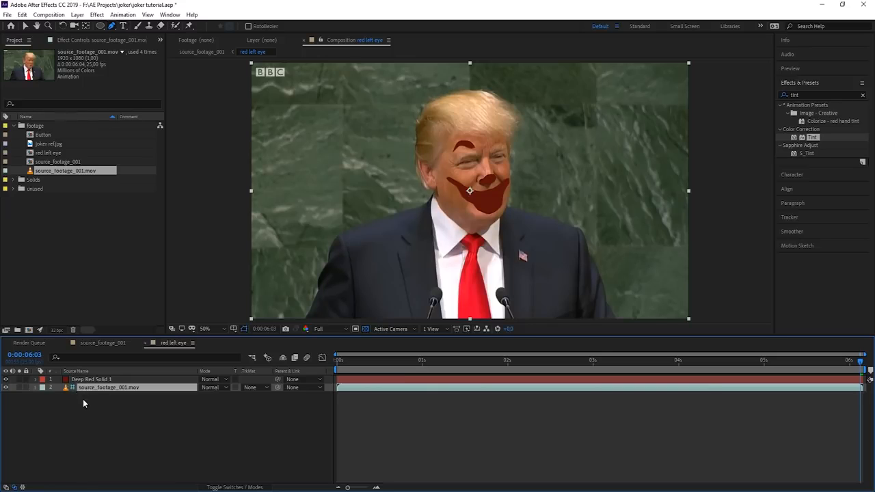
- Set the deep red solid's opacity to 90% in the red left eye composition
{"action": "left_click", "coordinate": [130, 379]}
{"action": "key", "text": "t"}
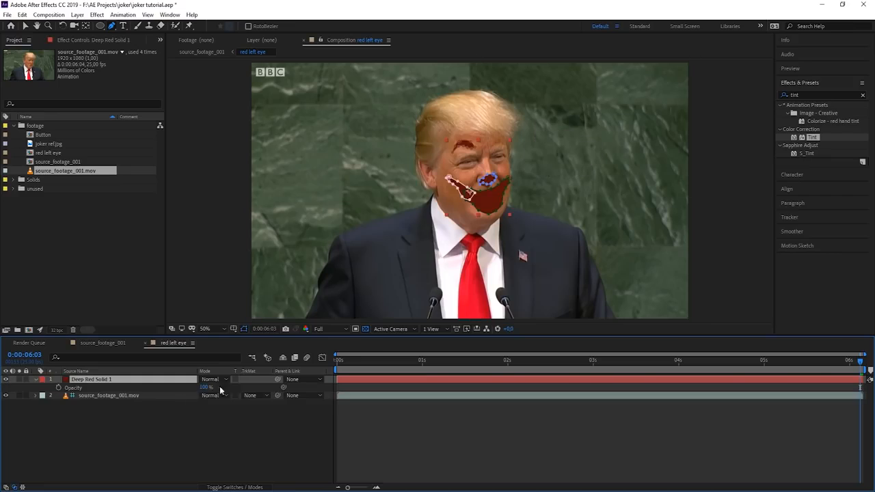
{"action": "left_click_drag", "start_coordinate": [202, 387], "coordinate": [205, 387]}
{"action": "left_click", "coordinate": [216, 443]}
- Draw a closed mask on the deep red solid around the speaker's lips, inside the red mouth shape
{"action": "scroll", "coordinate": [483, 216], "scroll_direction": "up", "scroll_amount": 2}
{"action": "left_click", "coordinate": [97, 380]}
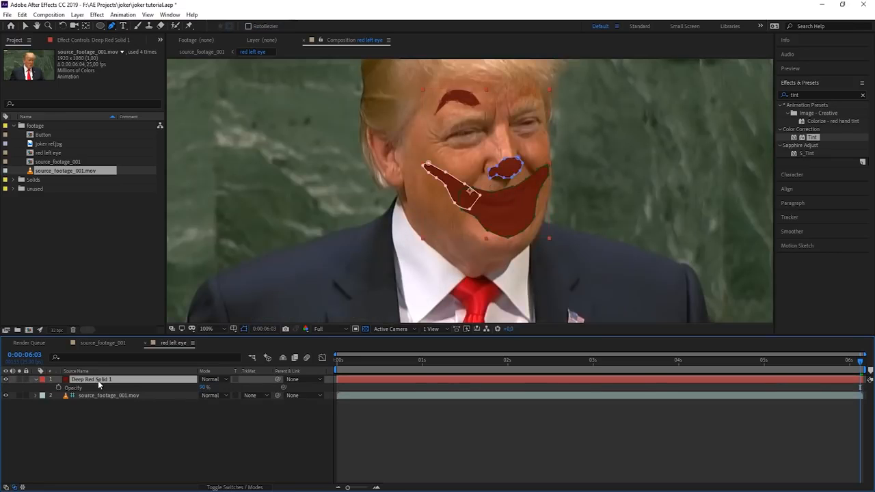
{"action": "scroll", "coordinate": [540, 211], "scroll_direction": "up", "scroll_amount": 2}
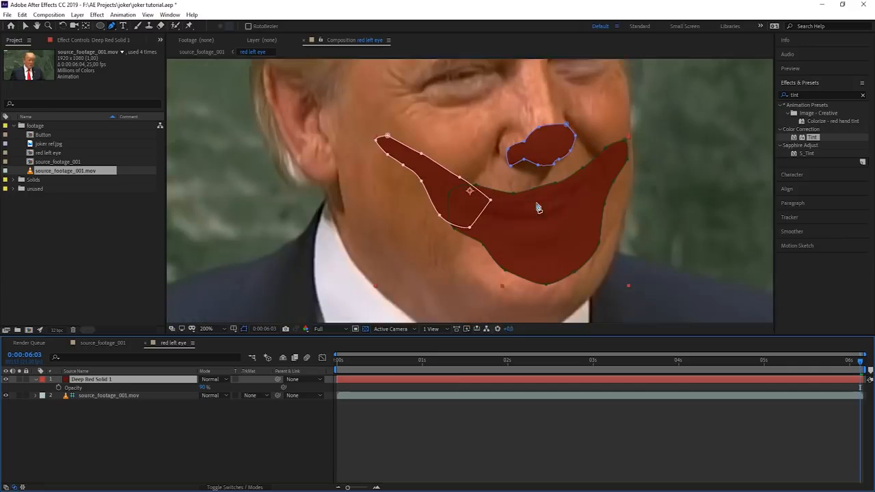
{"action": "left_click", "coordinate": [584, 187]}
{"action": "mouse_move", "coordinate": [569, 188]}
{"action": "left_mouse_down"}
{"action": "mouse_move", "coordinate": [562, 191]}
{"action": "mouse_move", "coordinate": [583, 193]}
{"action": "left_mouse_up"}
{"action": "left_click", "coordinate": [512, 201]}
{"action": "left_click", "coordinate": [472, 198]}
{"action": "left_click", "coordinate": [469, 208]}
{"action": "left_click", "coordinate": [500, 226]}
{"action": "left_click", "coordinate": [533, 233]}
{"action": "left_click", "coordinate": [560, 222]}
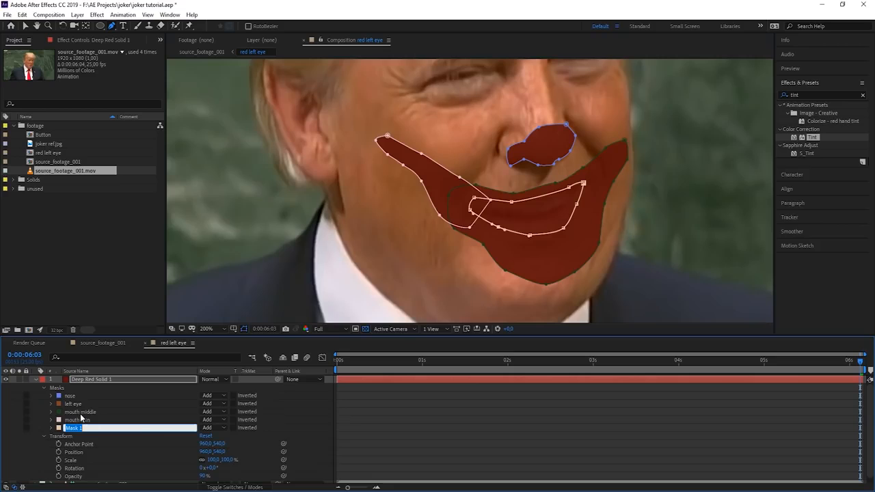
- Rename the new mask as lips and set its mode to Subtract
{"action": "type", "text": "s"}
{"action": "left_click", "coordinate": [214, 428]}
{"action": "left_click", "coordinate": [218, 381]}
- Lower the lips mask's opacity to about 46%
{"action": "left_click", "coordinate": [50, 428]}
{"action": "left_click", "coordinate": [200, 452]}
{"action": "left_click_drag", "start_coordinate": [200, 452], "coordinate": [184, 452]}
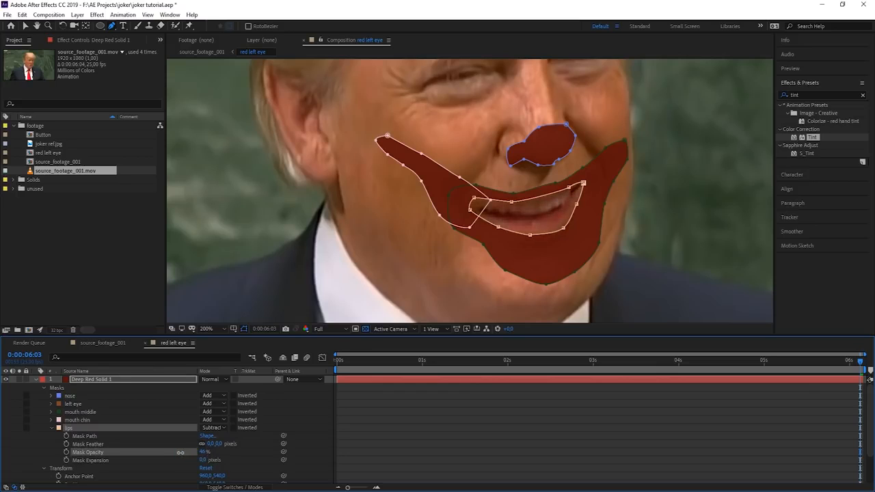
- Select all masks on the deep red solid and change their mask feather together
{"action": "left_click", "coordinate": [52, 429]}
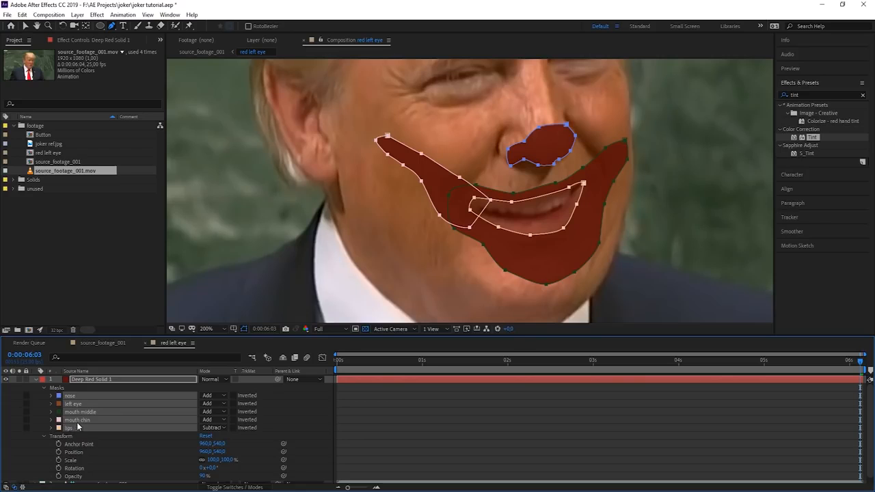
{"action": "key", "text": "f"}
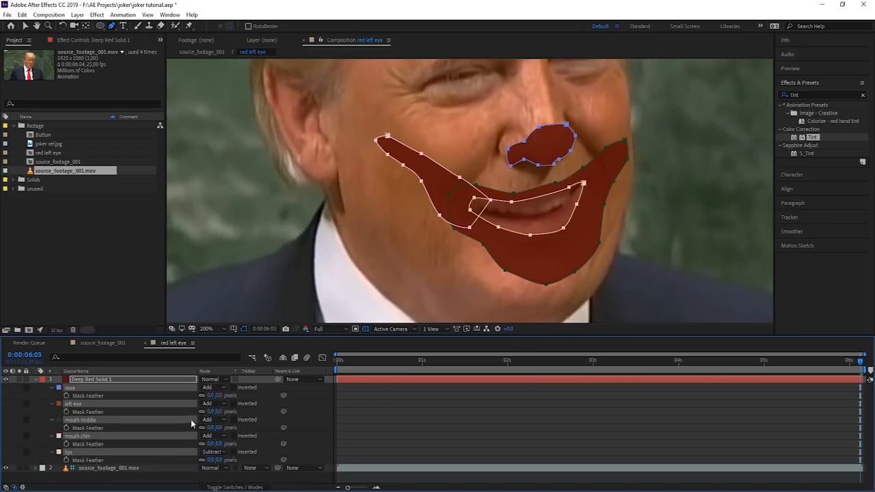
{"action": "left_click", "coordinate": [216, 395]}
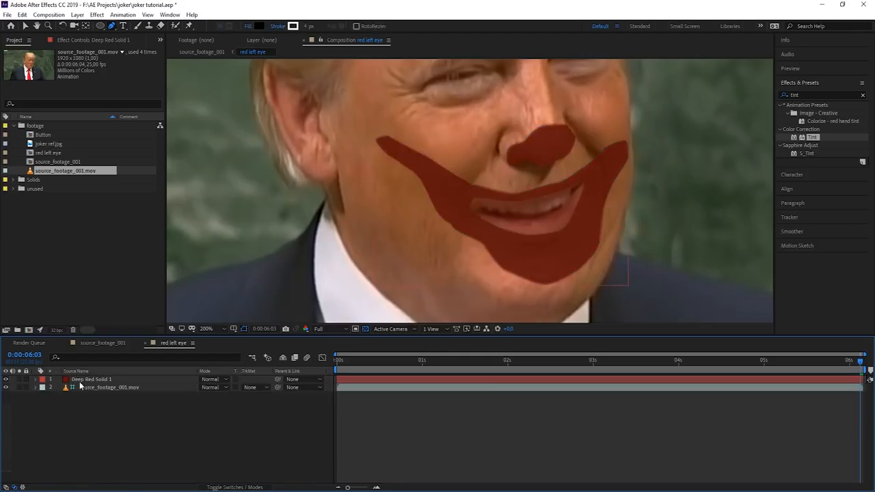
- Find the Roughen Edges effect and apply it to the deep red solid
{"action": "left_click", "coordinate": [80, 380]}
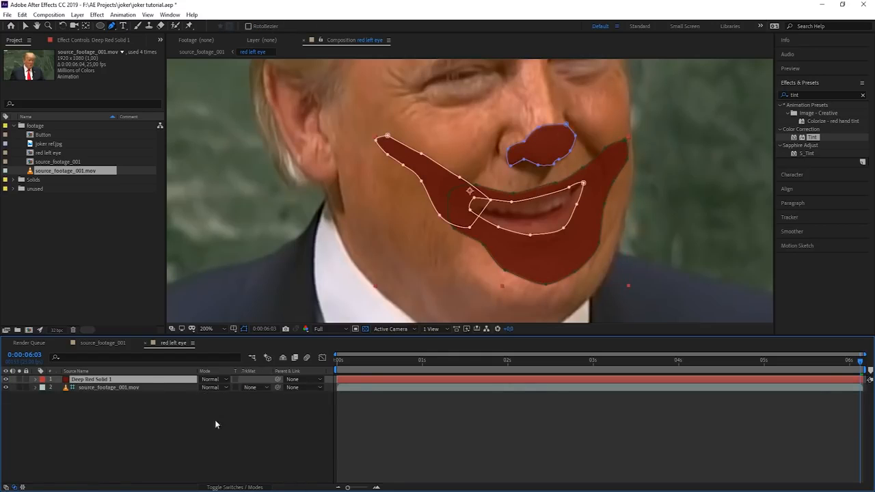
{"action": "left_click", "coordinate": [111, 40]}
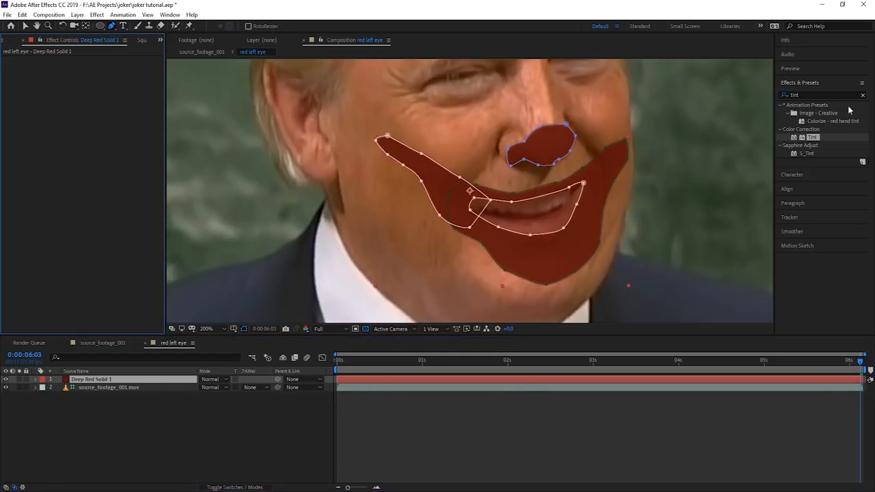
{"action": "left_click", "coordinate": [821, 93]}
{"action": "type", "text": "roughen"}
{"action": "left_click_drag", "start_coordinate": [817, 113], "coordinate": [171, 135]}
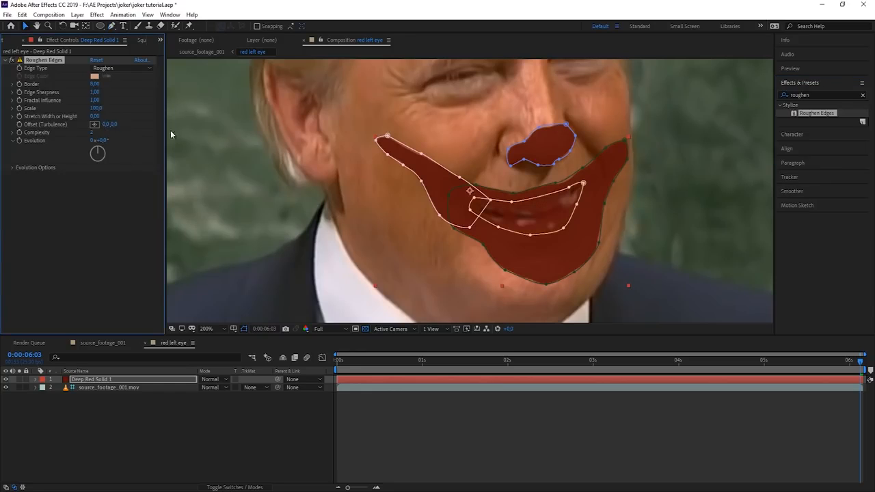
- Set Roughen Edges on the deep red solid to Border 6.90, Edge Sharpness 0.10 and Scale 40
{"action": "left_click", "coordinate": [330, 463]}
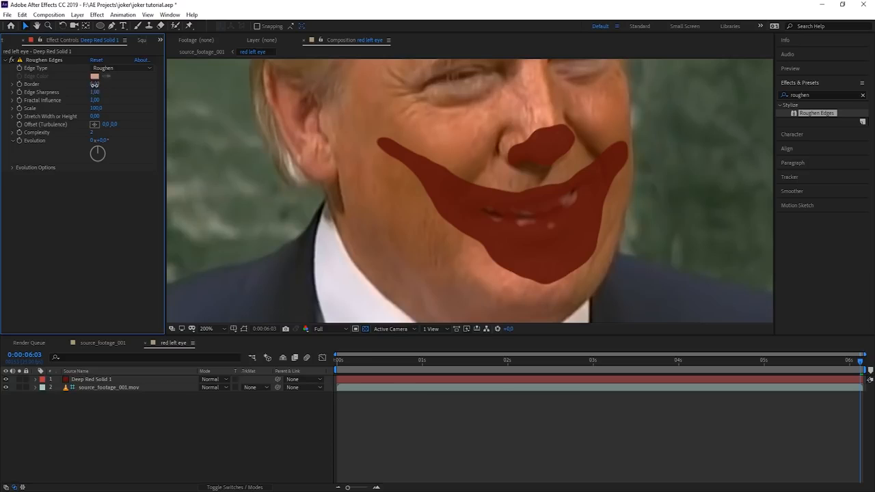
{"action": "left_click", "coordinate": [88, 86]}
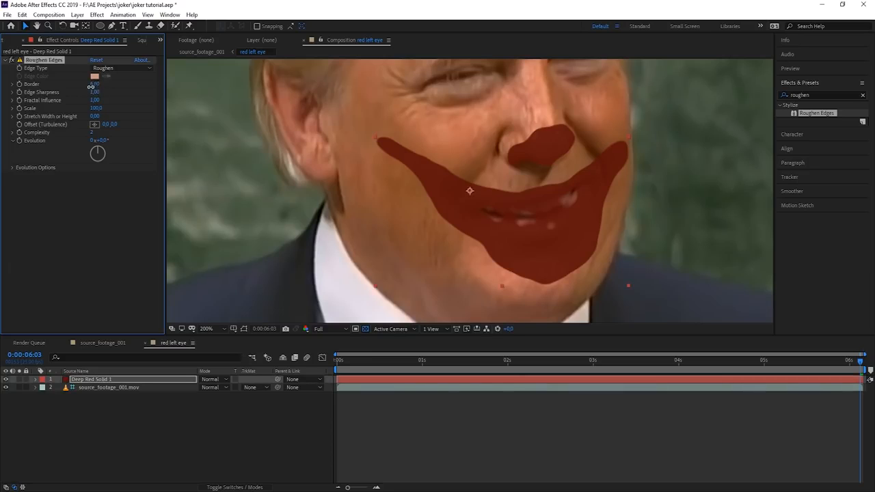
{"action": "left_click_drag", "start_coordinate": [93, 93], "coordinate": [55, 100]}
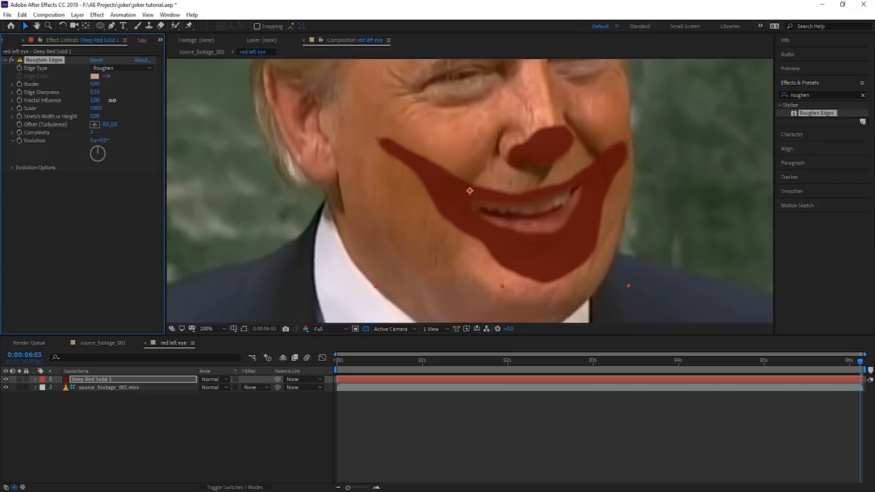
{"action": "left_click_drag", "start_coordinate": [97, 109], "coordinate": [68, 112]}
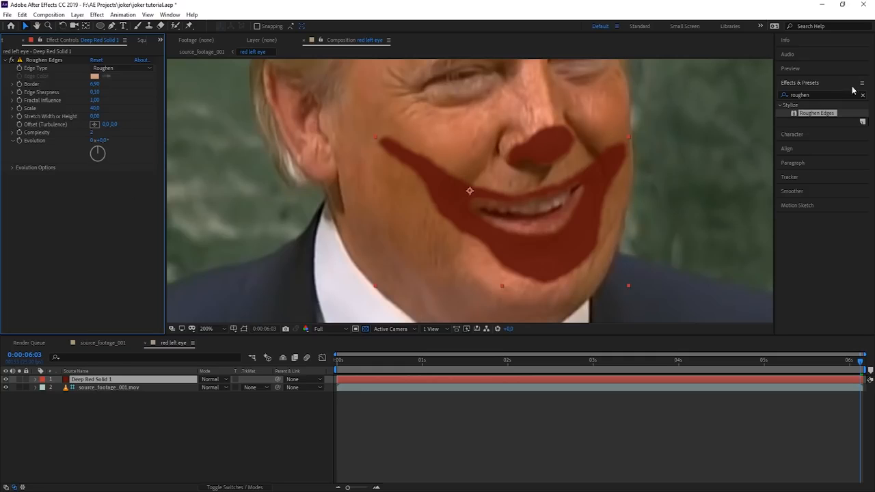
- Find the Displacement Map effect and apply it to the deep red solid below Roughen Edges
{"action": "left_click", "coordinate": [830, 95]}
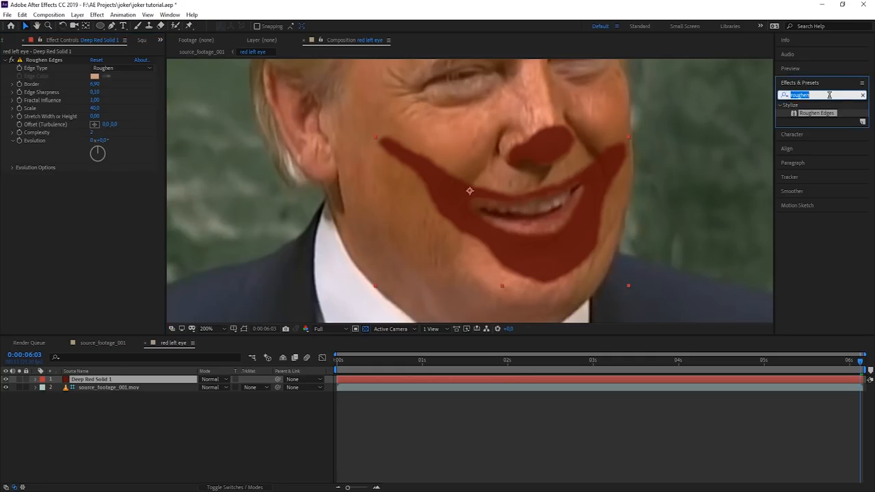
{"action": "type", "text": "displea"}
{"action": "key", "text": "BackSpace"}
{"action": "type", "text": "acem"}
{"action": "left_click_drag", "start_coordinate": [821, 113], "coordinate": [37, 184]}
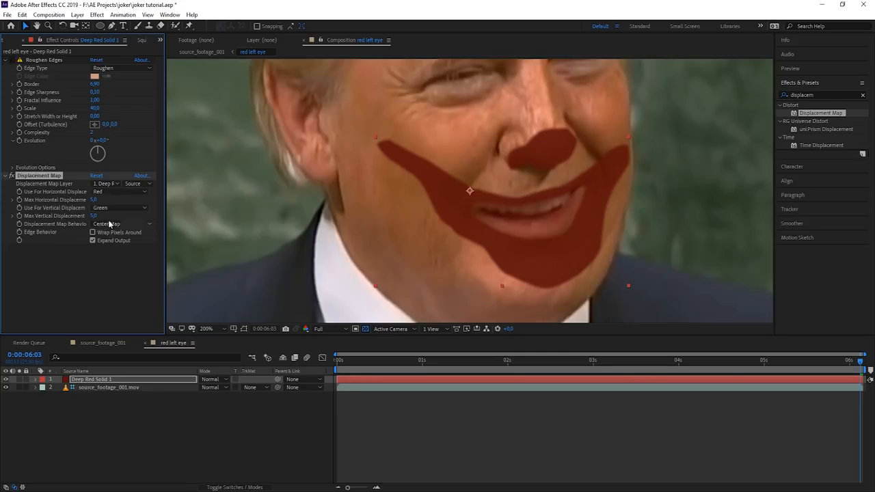
- Use the source_footage_001.mov layer as the displacement map, with Luminance driving both horizontal and vertical displacement
{"action": "left_click", "coordinate": [106, 184]}
{"action": "left_click", "coordinate": [120, 218]}
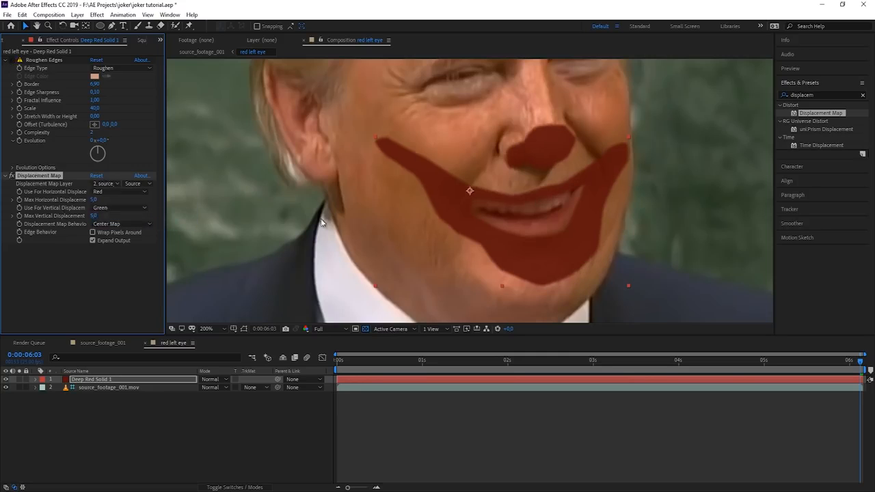
{"action": "left_click", "coordinate": [115, 191]}
{"action": "left_click", "coordinate": [118, 244]}
{"action": "left_click", "coordinate": [116, 208]}
{"action": "left_click", "coordinate": [119, 260]}
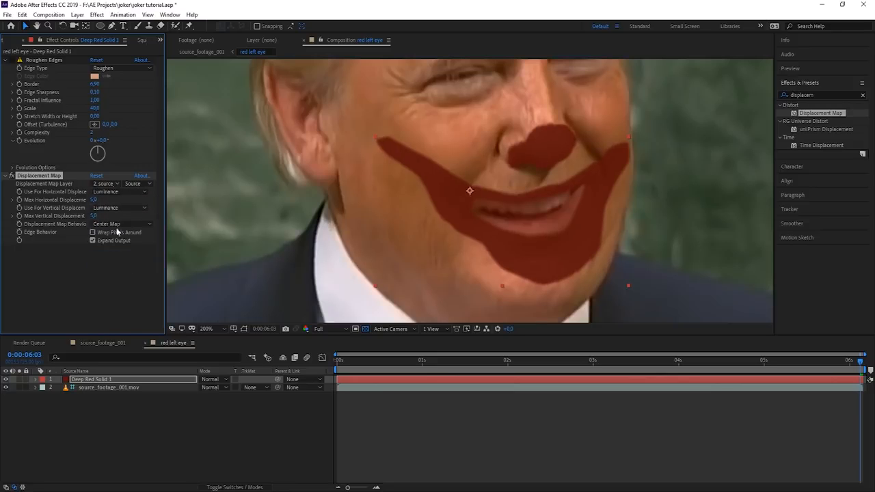
- Set the Displacement Map's maximum horizontal and vertical displacement to 0
{"action": "left_click", "coordinate": [96, 200]}
{"action": "type", "text": "0"}
{"action": "left_click", "coordinate": [94, 216]}
{"action": "type", "text": "0"}
{"action": "left_click", "coordinate": [98, 277]}
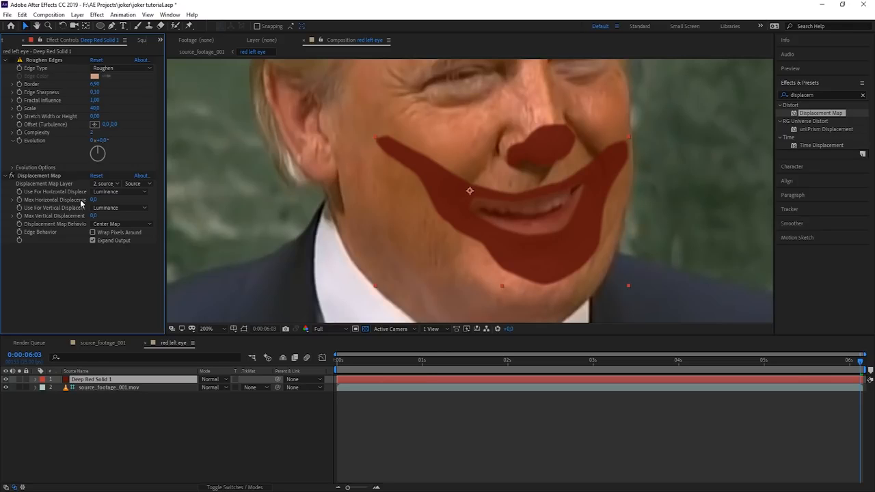
- Set the maximum displacement to -11 horizontally and 32 vertically, and turn Roughen Edges back on
{"action": "mouse_move", "coordinate": [94, 199]}
{"action": "left_mouse_down"}
{"action": "mouse_move", "coordinate": [123, 200]}
{"action": "mouse_move", "coordinate": [85, 203]}
{"action": "mouse_move", "coordinate": [84, 215]}
{"action": "left_mouse_up"}
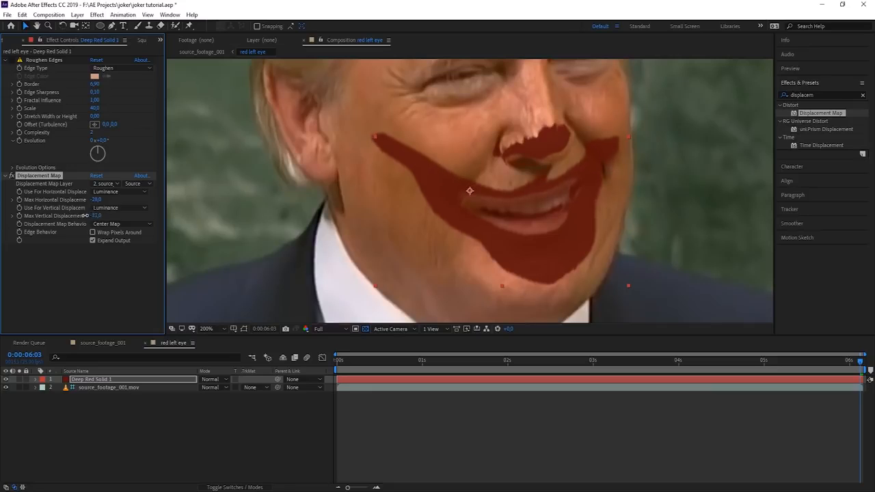
{"action": "left_click", "coordinate": [11, 60]}
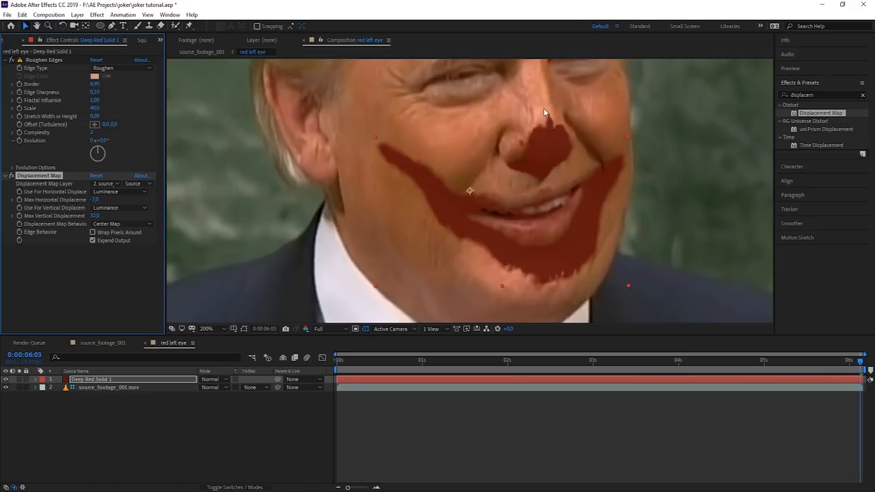
{"action": "left_click_drag", "start_coordinate": [109, 203], "coordinate": [107, 204]}
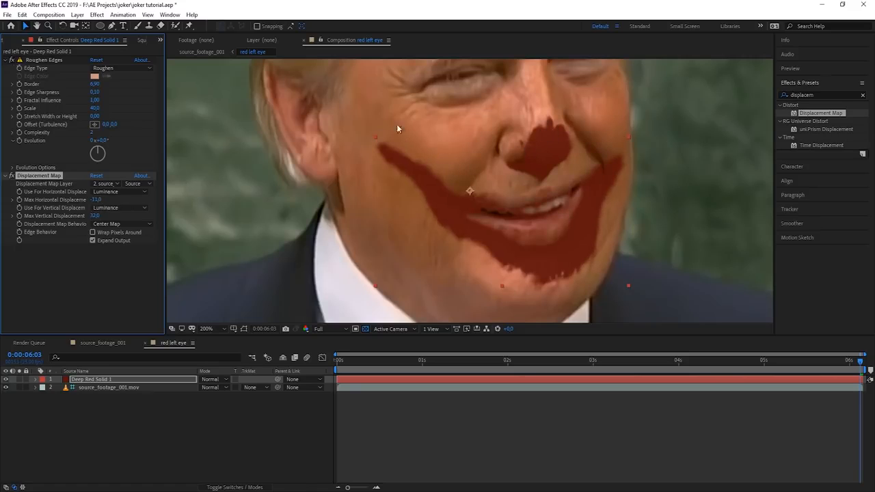
- Move the red left eye layer below the dark parts layer in the source_footage_001 composition
{"action": "left_click", "coordinate": [103, 343]}
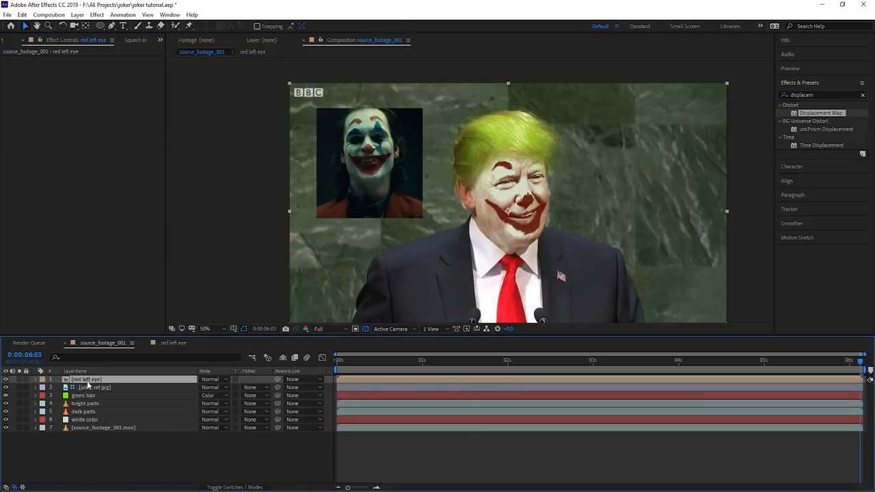
{"action": "left_click_drag", "start_coordinate": [87, 385], "coordinate": [98, 419]}
- Raise the Extract white point of the dark parts layer to 68 and check the layer in solo
{"action": "left_click", "coordinate": [83, 404]}
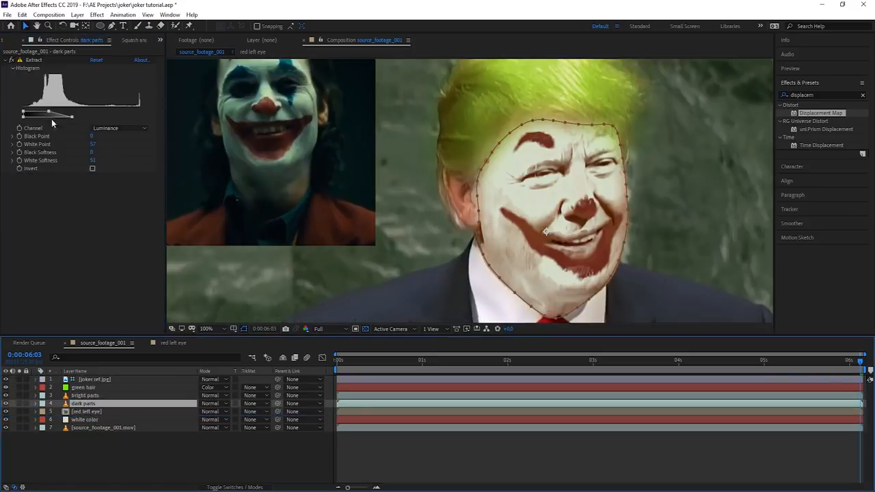
{"action": "left_click_drag", "start_coordinate": [50, 113], "coordinate": [57, 114]}
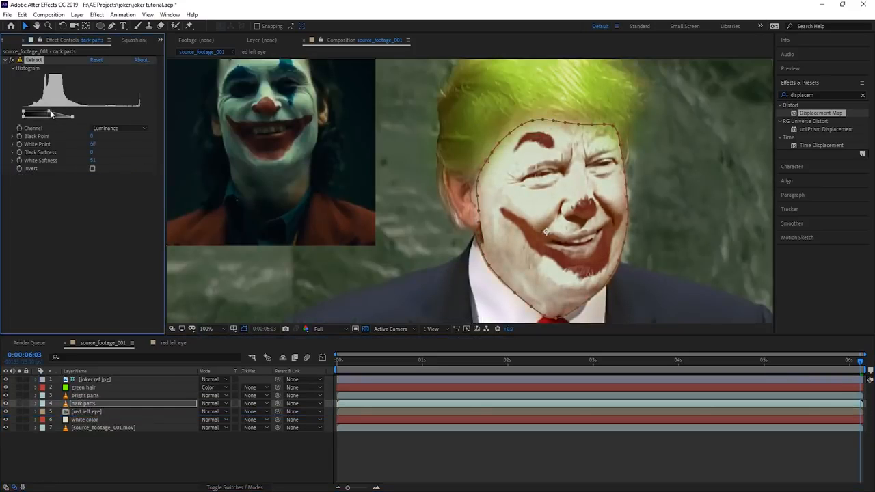
{"action": "left_click", "coordinate": [19, 404]}
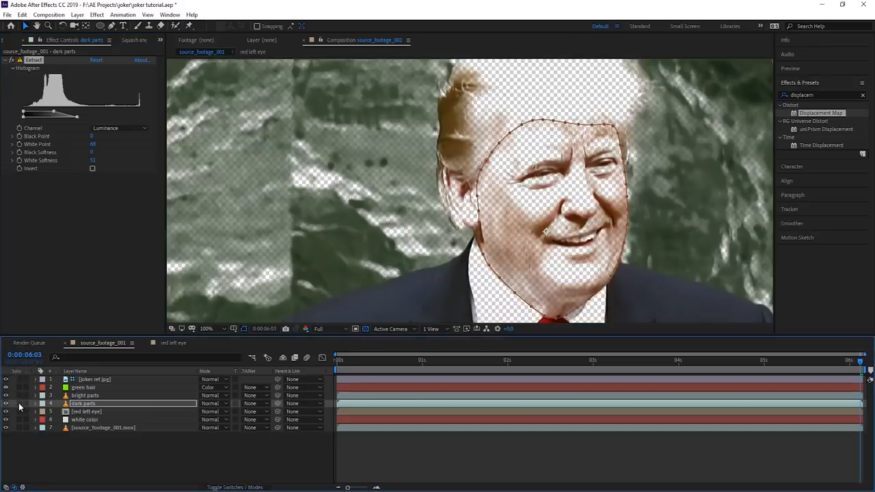
{"action": "left_click", "coordinate": [19, 404]}
{"action": "left_click", "coordinate": [19, 403]}
{"action": "scroll", "coordinate": [593, 235], "scroll_direction": "up", "scroll_amount": 2}
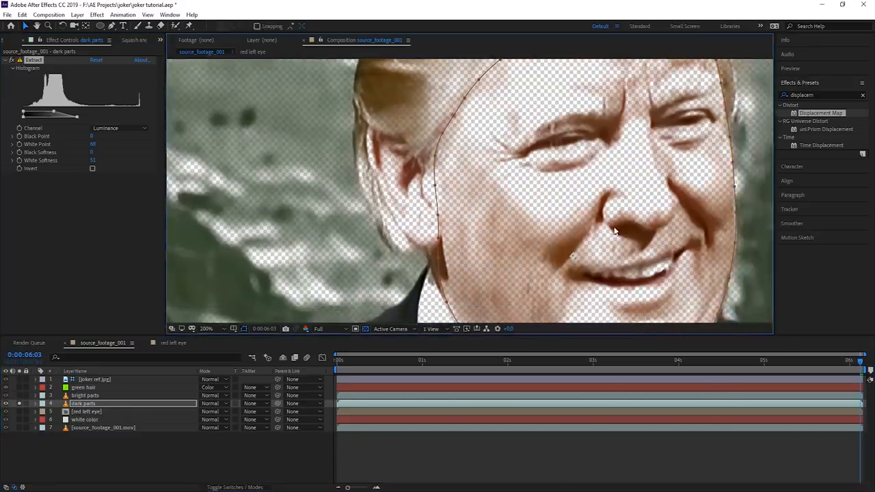
{"action": "left_click", "coordinate": [19, 404]}
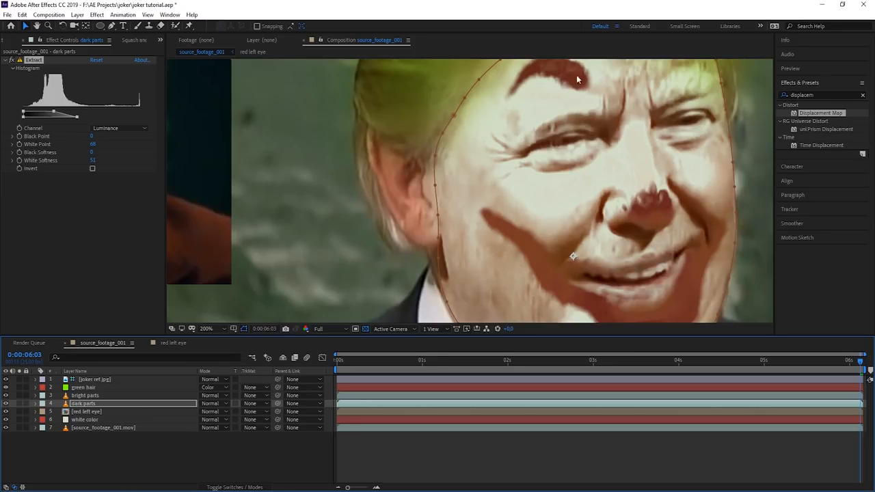
- Apply Levels to the dark parts layer and set the Red channel's gamma to 0.77
{"action": "left_click", "coordinate": [813, 95]}
{"action": "double_click", "coordinate": [818, 95]}
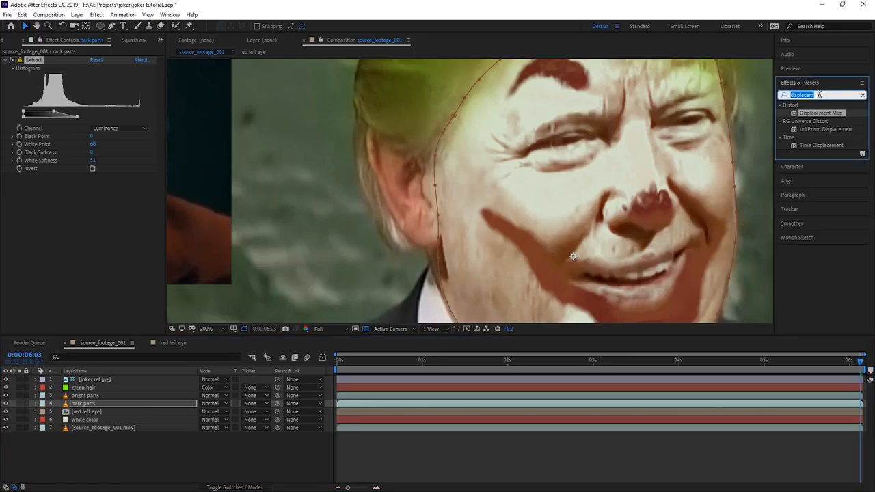
{"action": "type", "text": "levels"}
{"action": "left_click_drag", "start_coordinate": [815, 154], "coordinate": [44, 238]}
{"action": "left_click", "coordinate": [112, 185]}
{"action": "left_click", "coordinate": [113, 202]}
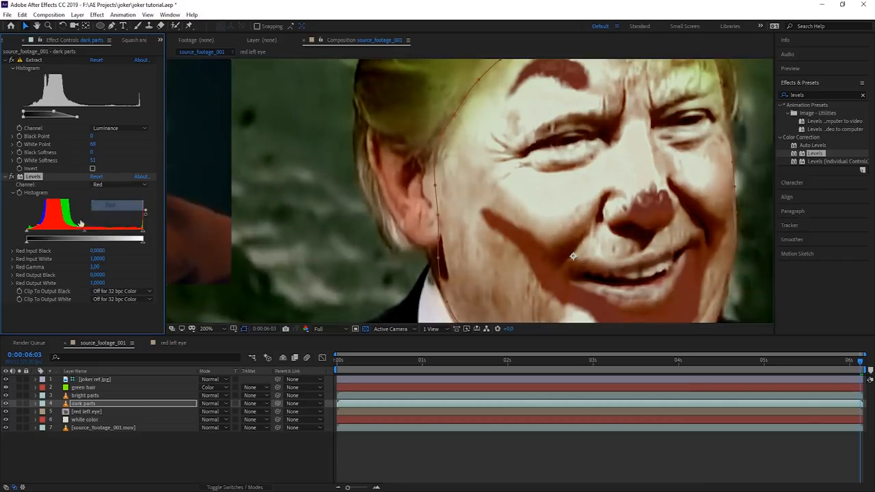
{"action": "left_click_drag", "start_coordinate": [82, 237], "coordinate": [95, 239]}
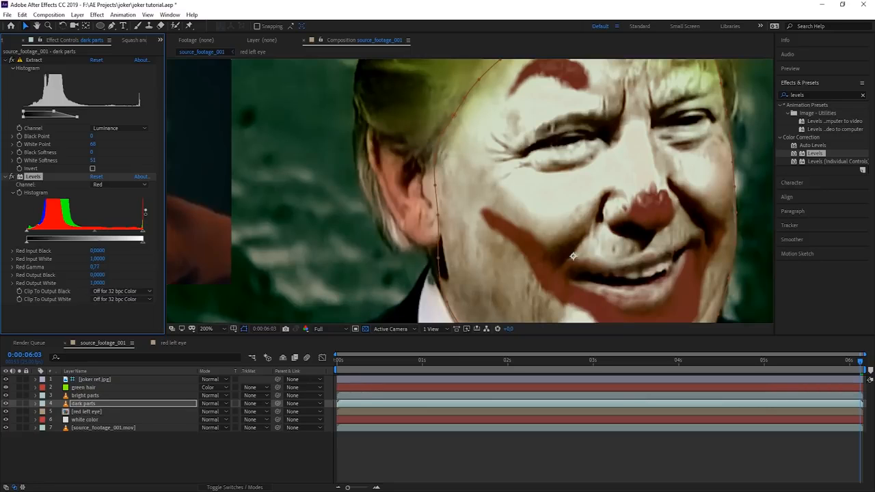
{"action": "key", "text": "slash"}
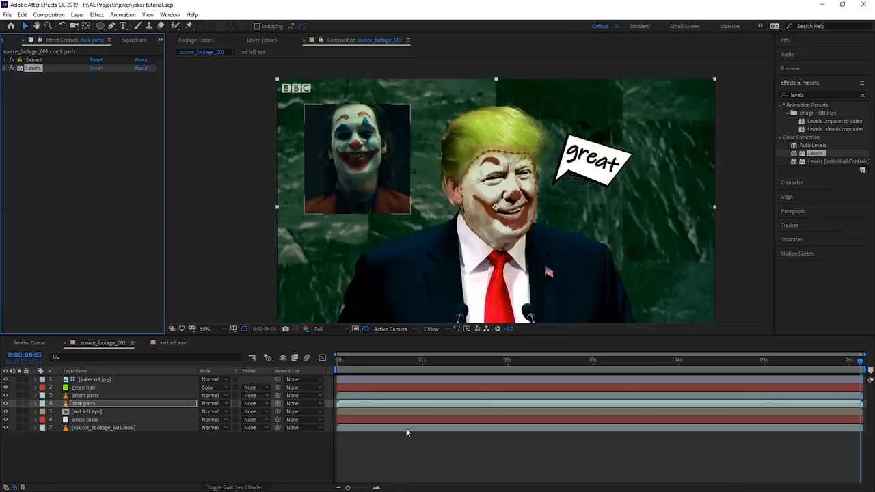
- Duplicate the red left eye composition in the project and rename the copy blue
{"action": "left_click", "coordinate": [254, 457]}
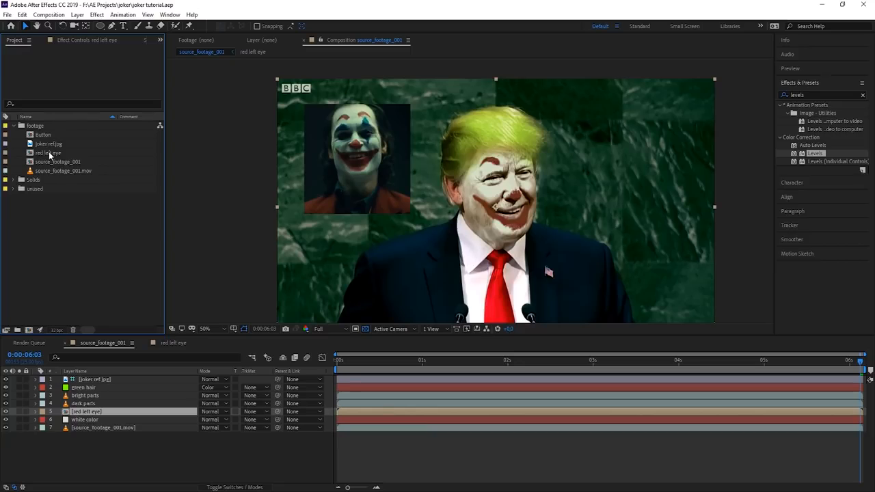
{"action": "left_click", "coordinate": [52, 156]}
{"action": "key", "text": "ctrl+d"}
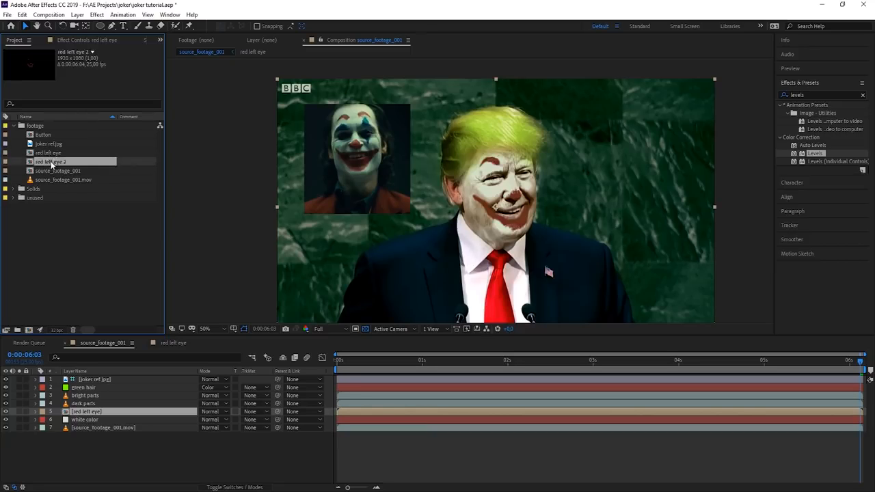
{"action": "double_click", "coordinate": [52, 162]}
{"action": "key", "text": "Return"}
{"action": "type", "text": "blue"}
{"action": "key", "text": "Return"}
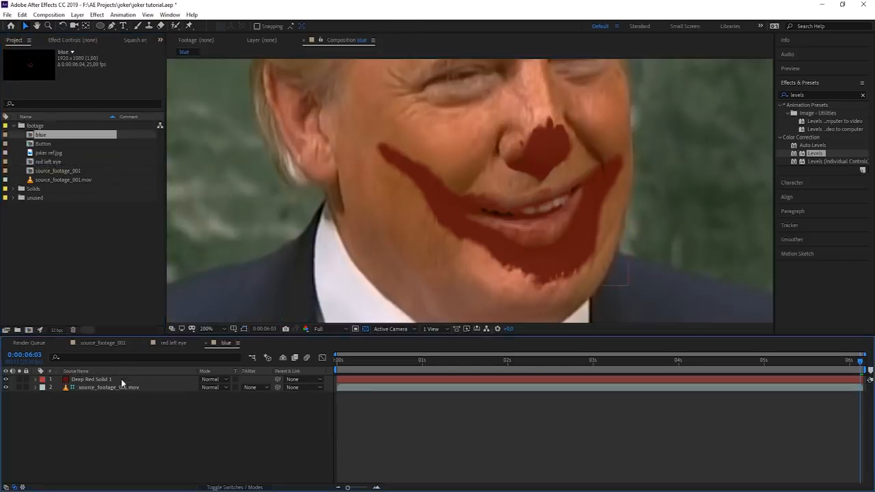
- In the blue composition, set all existing masks of the deep red solid to None and hide the solid
{"action": "left_click", "coordinate": [122, 379]}
{"action": "scroll", "coordinate": [565, 187], "scroll_direction": "down", "scroll_amount": 2}
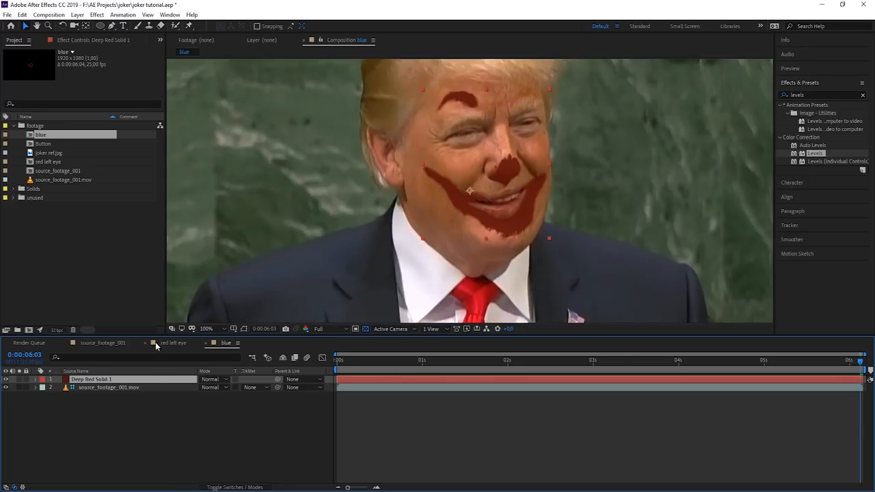
{"action": "left_click", "coordinate": [36, 379]}
{"action": "left_click", "coordinate": [44, 387]}
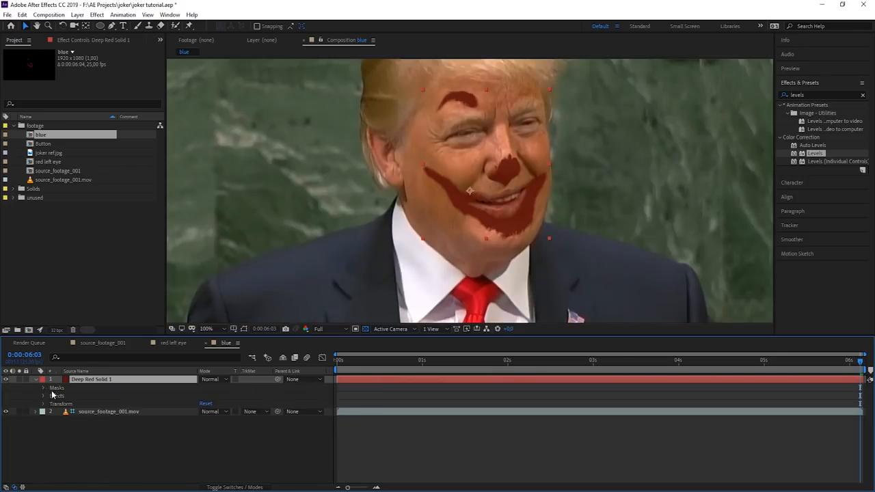
{"action": "left_click", "coordinate": [44, 388]}
{"action": "key", "text": "g"}
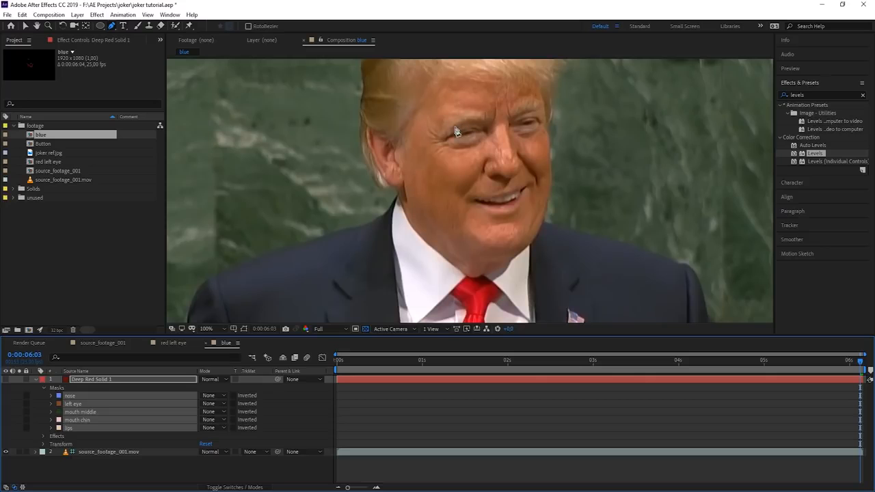
- Draw a closed, roughly triangular mask just above the left-hand eye in the picture with the Pen tool
{"action": "left_click", "coordinate": [459, 106]}
{"action": "left_click", "coordinate": [467, 112]}
{"action": "scroll", "coordinate": [467, 113], "scroll_direction": "up", "scroll_amount": 1}
{"action": "left_click", "coordinate": [470, 171]}
{"action": "key", "text": "ctrl+z"}
{"action": "left_click", "coordinate": [483, 180]}
{"action": "left_click", "coordinate": [494, 192]}
{"action": "left_click", "coordinate": [492, 198]}
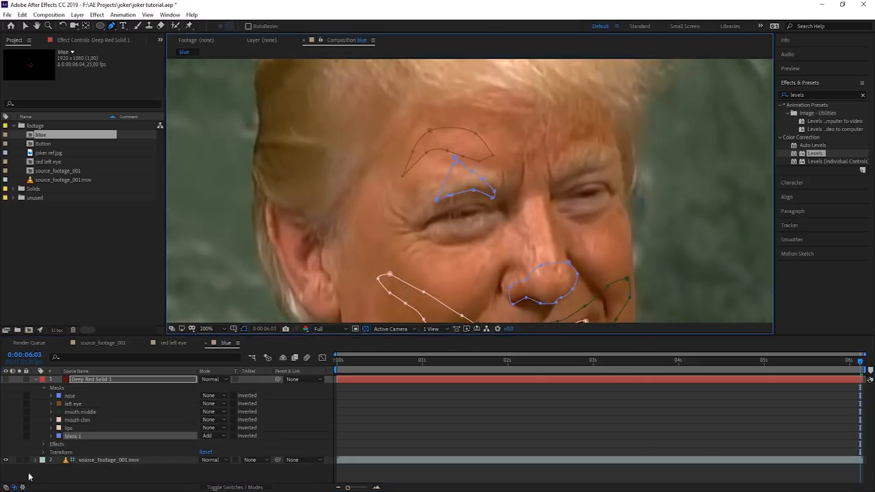
- Change the solid's color from deep red to deep blue in its solid settings
{"action": "left_click", "coordinate": [77, 14]}
{"action": "left_click", "coordinate": [89, 37]}
{"action": "left_click", "coordinate": [104, 165]}
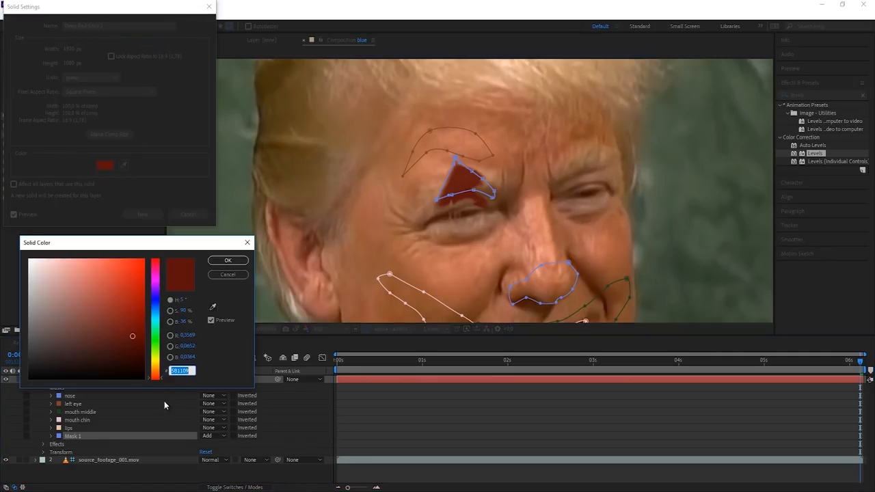
{"action": "left_click_drag", "start_coordinate": [162, 383], "coordinate": [161, 284]}
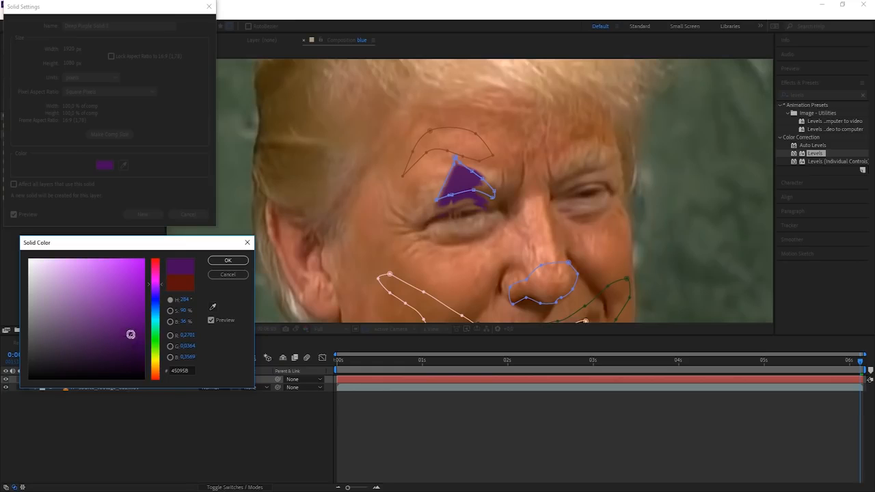
{"action": "left_click_drag", "start_coordinate": [162, 289], "coordinate": [162, 305]}
{"action": "key", "text": "Return"}
{"action": "key", "text": "Return"}
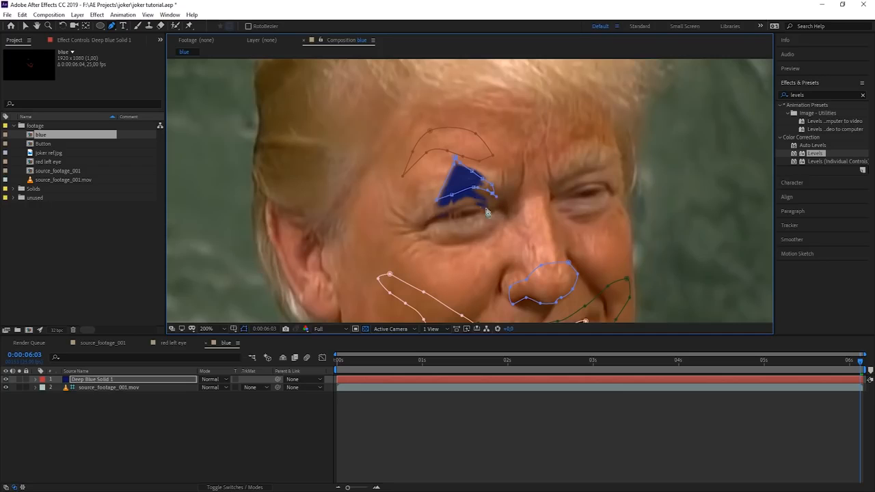
- Adjust the left-hand eye mask's lower edge and draw a pointed mask above the right-hand eye
{"action": "left_click_drag", "start_coordinate": [476, 189], "coordinate": [472, 190]}
{"action": "left_click_drag", "start_coordinate": [582, 152], "coordinate": [505, 123]}
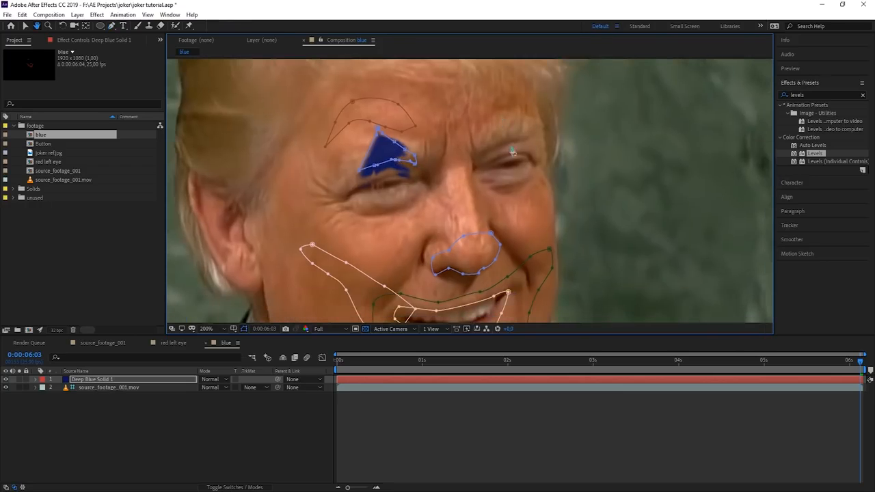
{"action": "left_click", "coordinate": [484, 153]}
{"action": "left_click", "coordinate": [495, 146]}
{"action": "left_click", "coordinate": [512, 147]}
{"action": "left_click", "coordinate": [531, 144]}
{"action": "left_click", "coordinate": [518, 113]}
{"action": "left_click", "coordinate": [507, 93]}
{"action": "left_click", "coordinate": [499, 113]}
{"action": "left_click", "coordinate": [484, 153]}
- Draw a closed, downward-pointing triangular mask beneath the left-hand eye
{"action": "left_click_drag", "start_coordinate": [503, 101], "coordinate": [511, 62]}
{"action": "left_click", "coordinate": [421, 153]}
{"action": "left_click", "coordinate": [370, 158]}
{"action": "left_click", "coordinate": [401, 195]}
{"action": "left_click", "coordinate": [411, 169]}
{"action": "left_click", "coordinate": [421, 153]}
- Draw a long, downward-pointing mask beneath the right-hand eye and close it
{"action": "left_click", "coordinate": [495, 138]}
{"action": "left_click", "coordinate": [532, 134]}
{"action": "left_click", "coordinate": [540, 138]}
{"action": "left_click", "coordinate": [533, 204]}
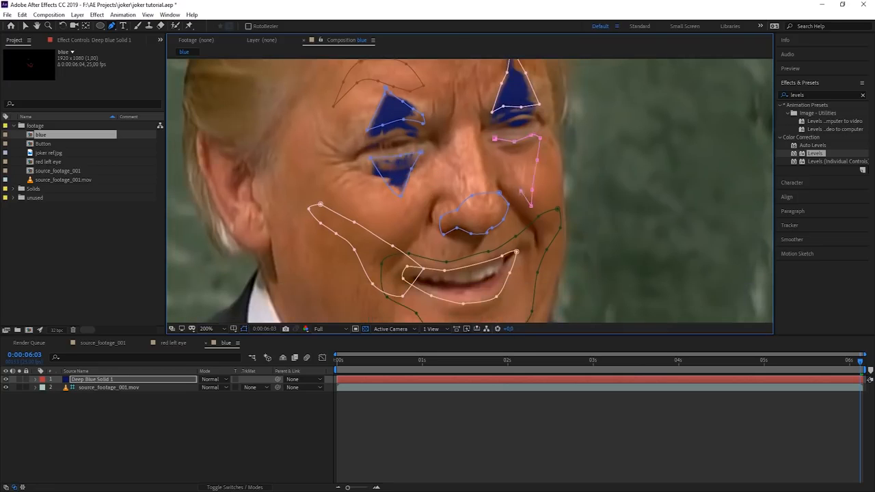
{"action": "left_click", "coordinate": [495, 139]}
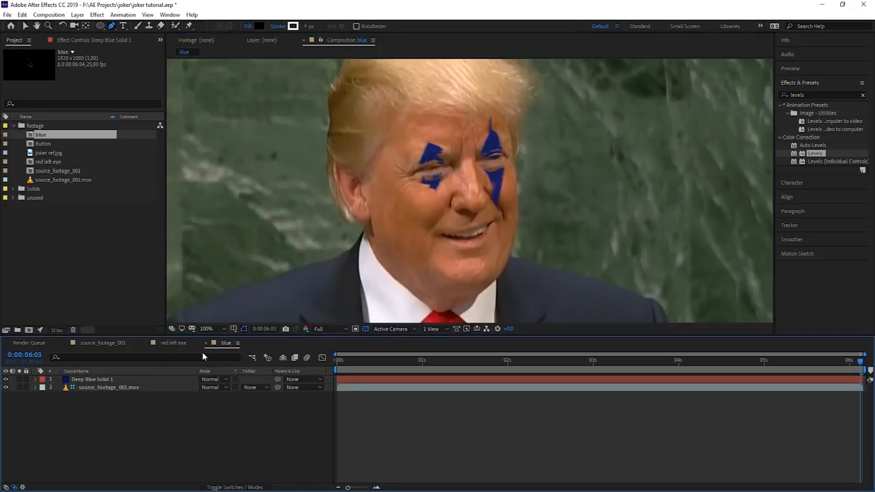
- Add the blue composition to source_footage_001 between the dark parts and red left eye layers
{"action": "left_click", "coordinate": [102, 344]}
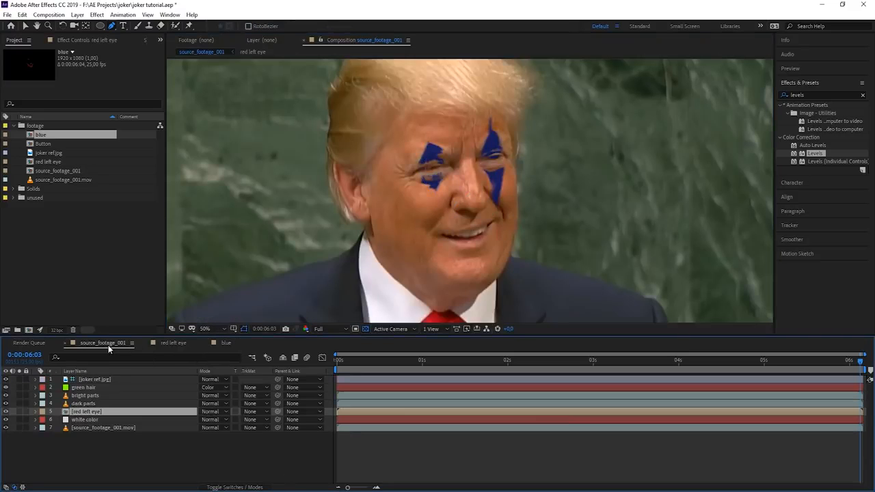
{"action": "left_click_drag", "start_coordinate": [43, 140], "coordinate": [113, 406]}
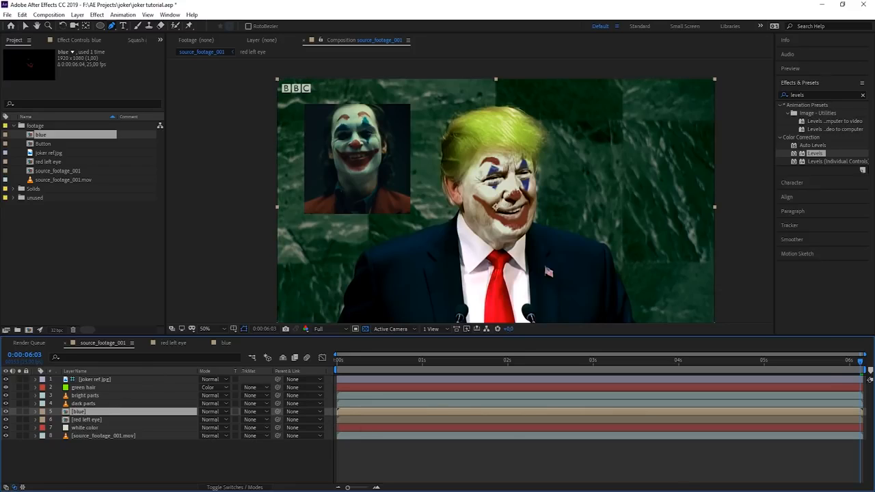
{"action": "left_click_drag", "start_coordinate": [862, 370], "coordinate": [680, 374]}
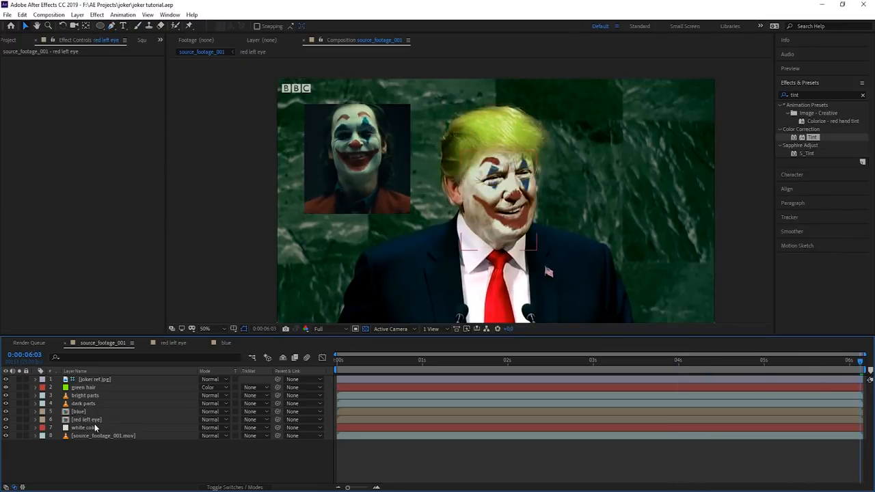
- Set the label color of all layers in source_footage_001 to None
{"action": "key", "text": "ctrl+a"}
{"action": "left_click", "coordinate": [47, 387]}
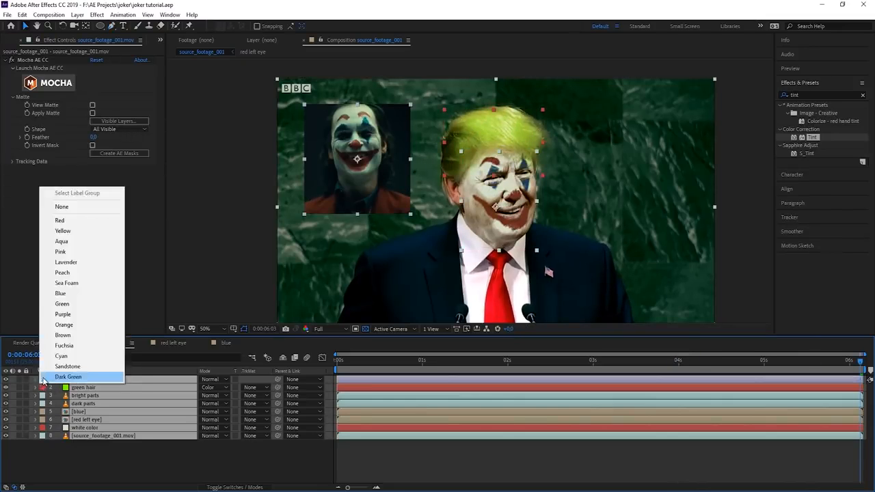
{"action": "left_click", "coordinate": [78, 204]}
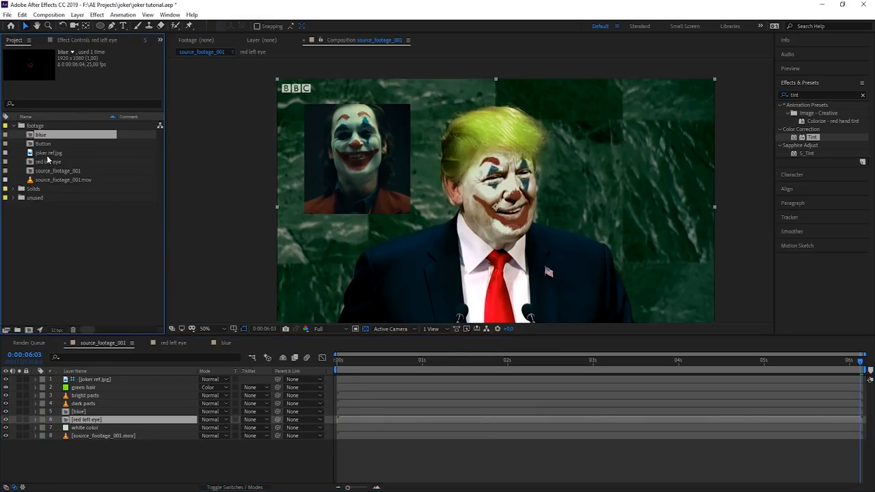
- Duplicate the red left eye composition three times and rename the copies red nose, red mouth middle and red mouth chin
{"action": "left_click", "coordinate": [54, 163]}
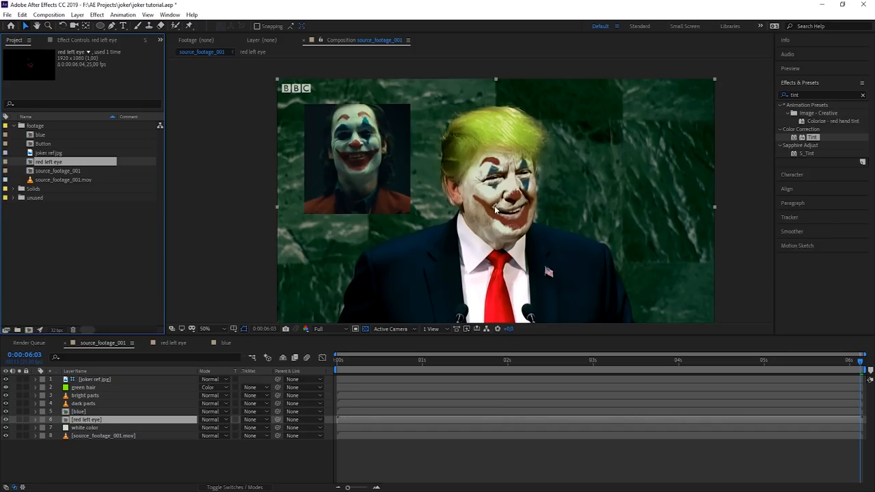
{"action": "left_click", "coordinate": [98, 208]}
{"action": "left_click", "coordinate": [61, 164]}
{"action": "key", "text": "ctrl+d"}
{"action": "key", "text": "ctrl+d"}
{"action": "key", "text": "ctrl+d"}
{"action": "left_click", "coordinate": [63, 171]}
{"action": "key", "text": "Return"}
{"action": "type", "text": "red nose"}
{"action": "key", "text": "Return"}
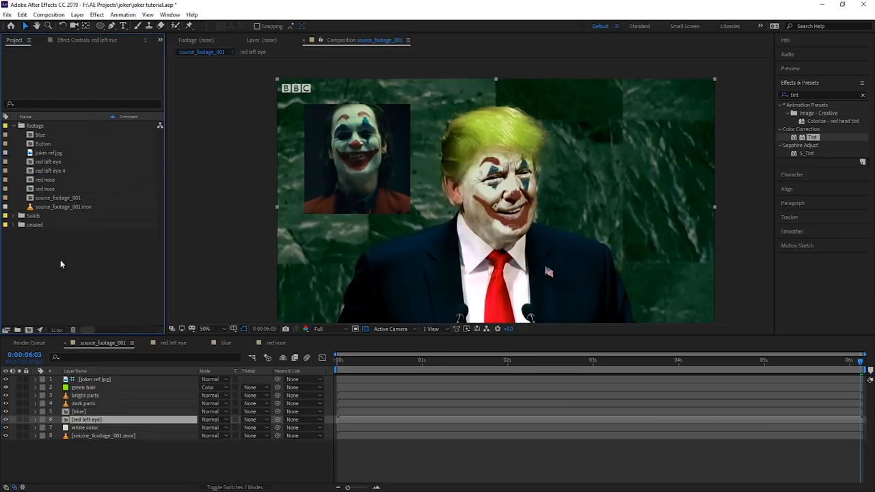
{"action": "key", "text": "Return"}
- Add the red mouth chin, red mouth middle and red nose compositions to the timeline above the red left eye layer
{"action": "left_click", "coordinate": [55, 171]}
{"action": "left_click", "coordinate": [55, 188], "text": "shift"}
{"action": "left_click_drag", "start_coordinate": [55, 179], "coordinate": [129, 418]}
- Set the label color of the four red makeup layers to Red
{"action": "left_click", "coordinate": [87, 444], "text": "shift"}
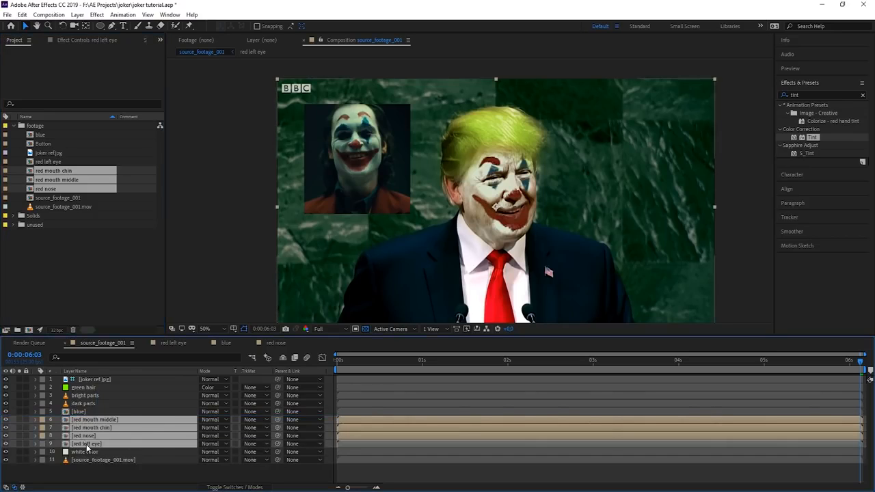
{"action": "left_click", "coordinate": [42, 444]}
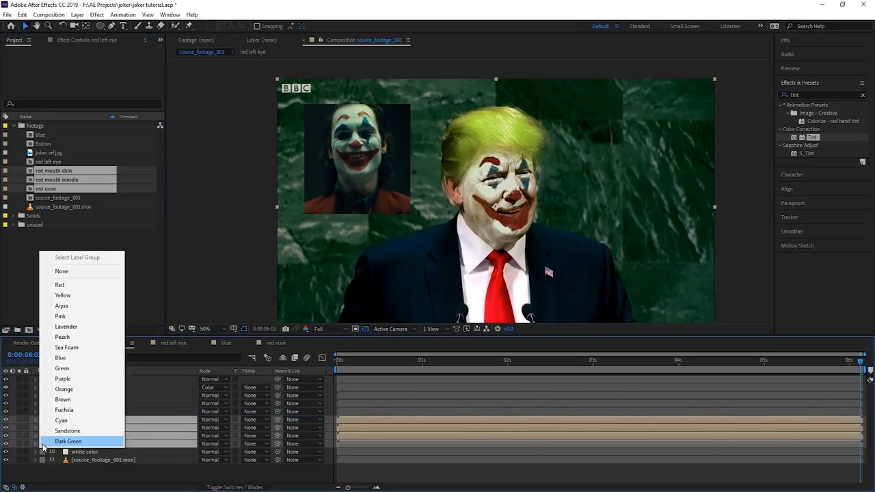
{"action": "left_click", "coordinate": [60, 285]}
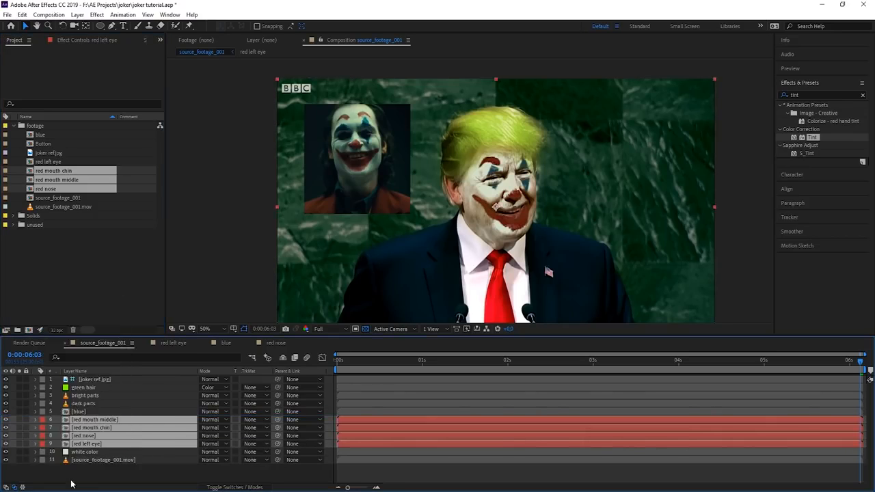
- In the red left eye composition, set the nose, mouth middle, mouth chin and lips masks of the Deep Red Solid to None
{"action": "double_click", "coordinate": [86, 445]}
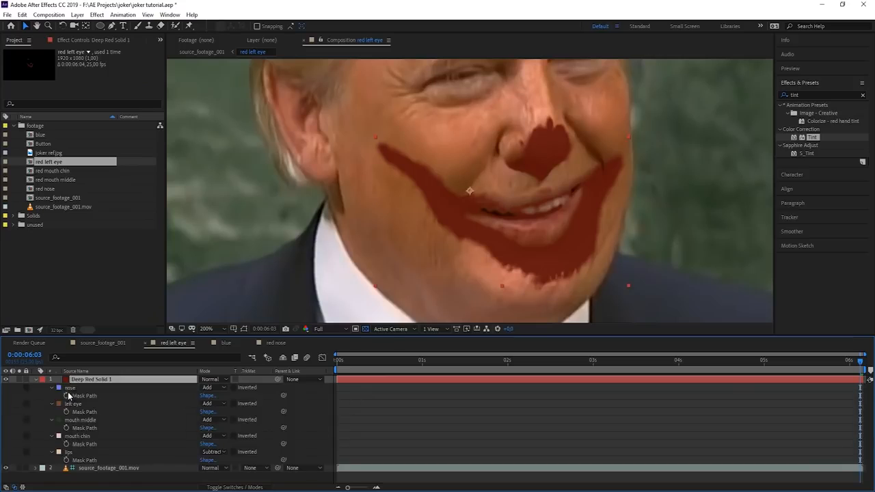
{"action": "left_click", "coordinate": [74, 420], "text": "ctrl"}
{"action": "left_click", "coordinate": [74, 437], "text": "ctrl"}
{"action": "left_click", "coordinate": [75, 453], "text": "ctrl"}
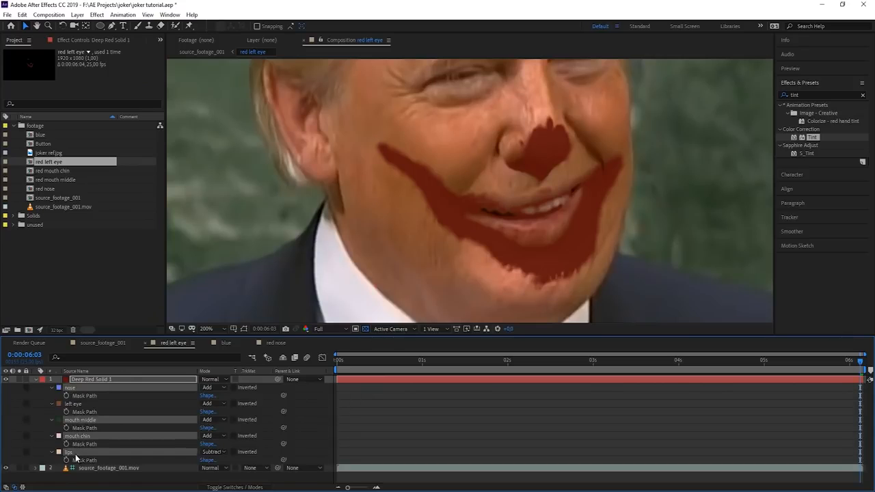
{"action": "left_click", "coordinate": [212, 452]}
{"action": "left_click", "coordinate": [214, 435]}
{"action": "key", "text": "comma"}
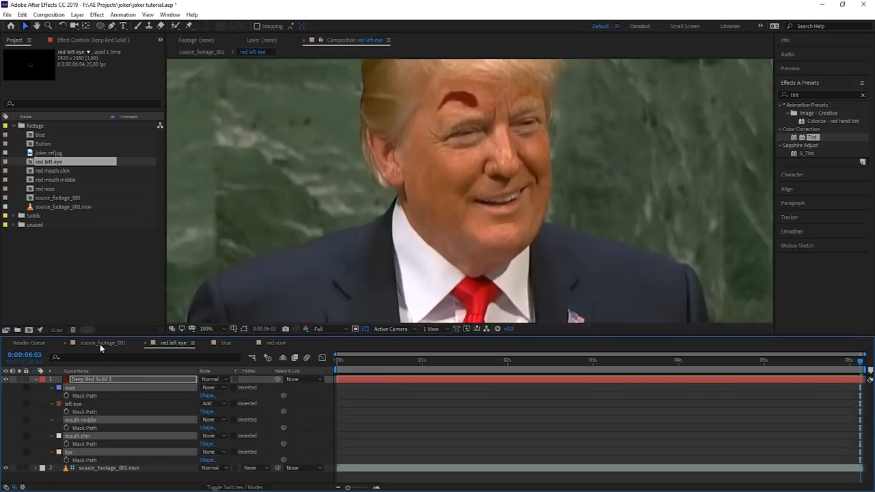
- In the red nose composition, set the left eye, mouth middle, mouth chin and lips masks of the Deep Red Solid to None
{"action": "left_click", "coordinate": [100, 344]}
{"action": "double_click", "coordinate": [90, 435]}
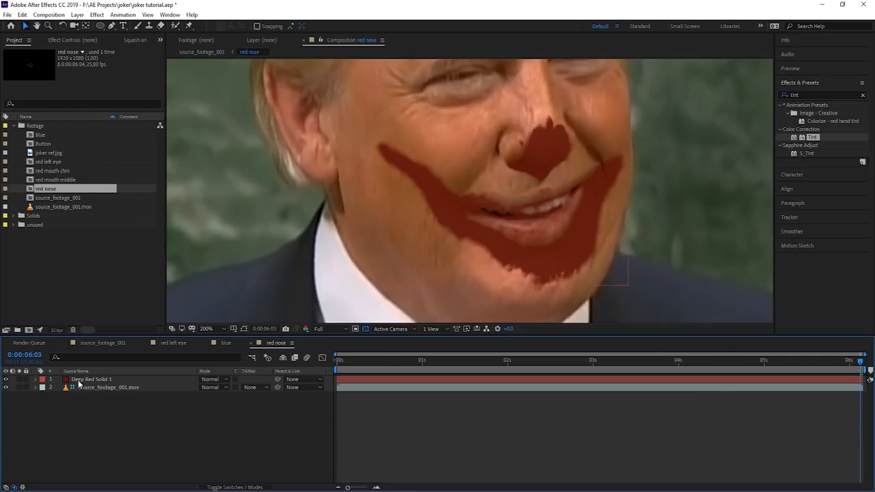
{"action": "left_click", "coordinate": [78, 381]}
{"action": "key", "text": "m"}
{"action": "left_click", "coordinate": [76, 404]}
{"action": "left_click", "coordinate": [83, 420], "text": "ctrl"}
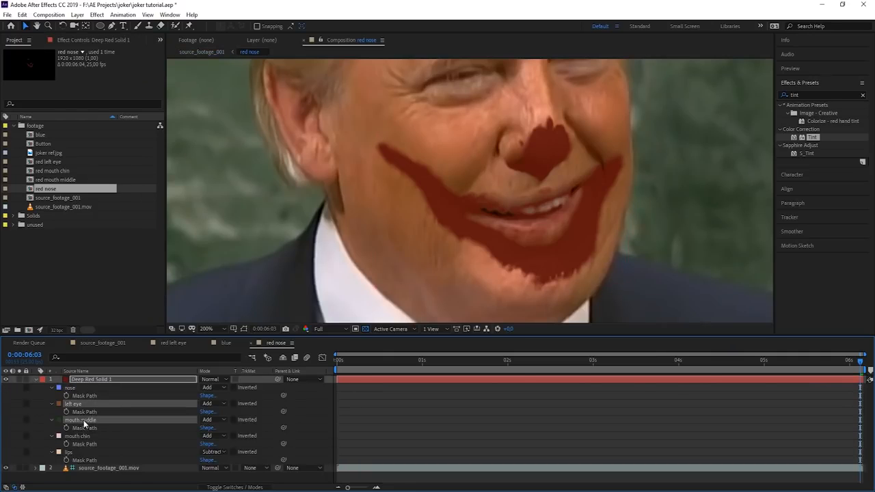
{"action": "left_click", "coordinate": [86, 438], "text": "ctrl"}
{"action": "left_click", "coordinate": [79, 454], "text": "ctrl"}
{"action": "left_click", "coordinate": [228, 457]}
{"action": "left_click", "coordinate": [227, 440]}
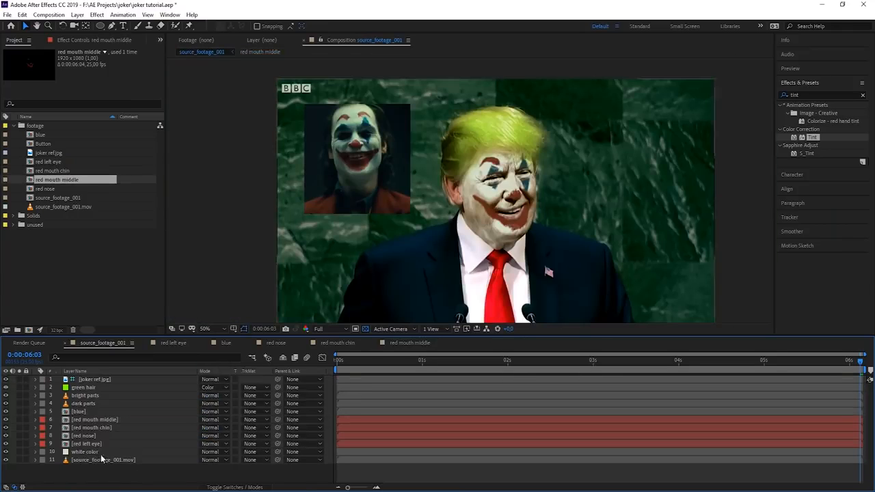
- Solo the red left eye, red nose, red mouth chin and red mouth middle layers in source_footage_001 to check each isolated shape
{"action": "left_click", "coordinate": [19, 444]}
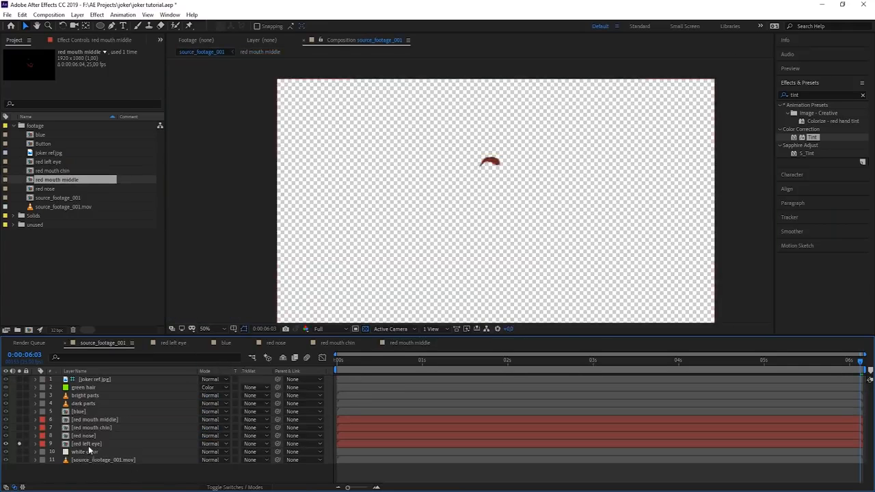
{"action": "left_click", "coordinate": [19, 436]}
{"action": "left_click", "coordinate": [19, 428]}
{"action": "left_click", "coordinate": [19, 420]}
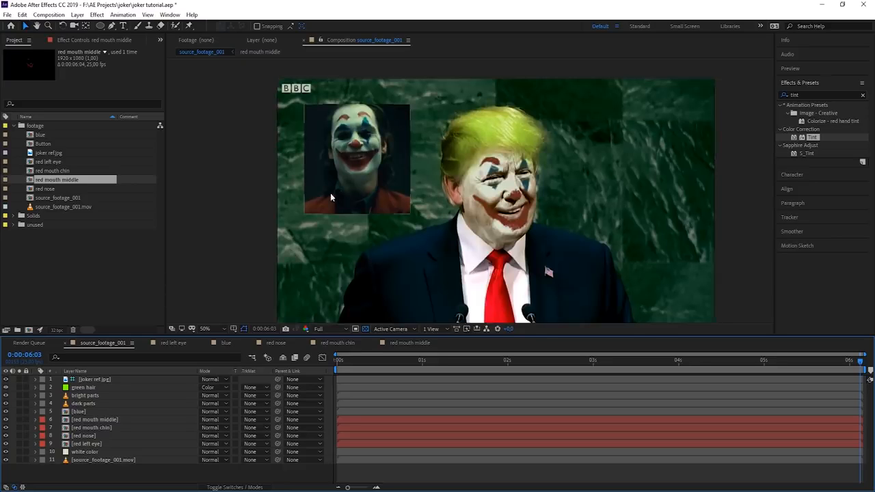
- Split the blue makeup into separate blue left eye top, blue left eye bottom and blue right eye compositions and collapse their layer properties
{"action": "left_click", "coordinate": [81, 411]}
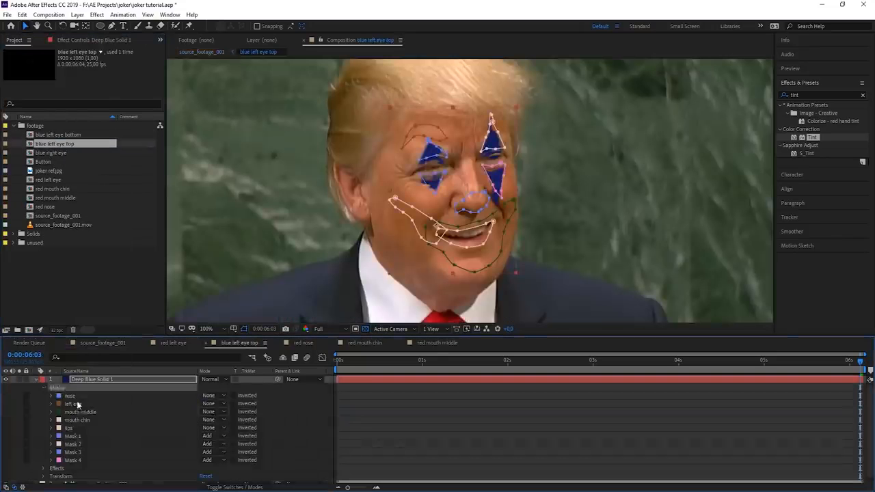
{"action": "left_click", "coordinate": [210, 387]}
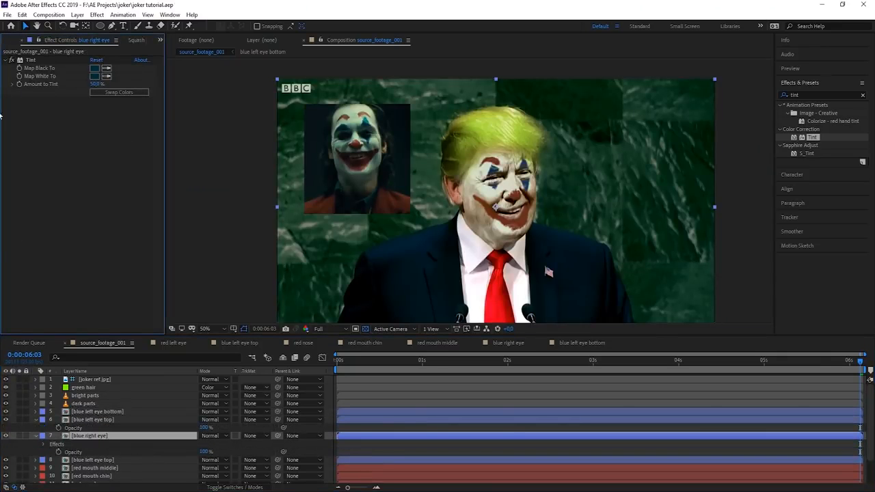
{"action": "left_click", "coordinate": [35, 435]}
{"action": "left_click", "coordinate": [36, 420]}
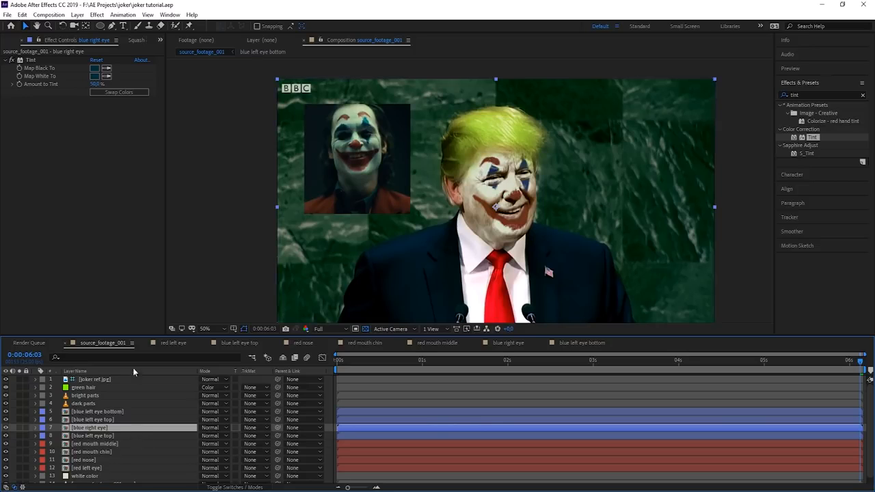
- Launch Mocha AE from the effect on the source_footage_001.mov layer
{"action": "scroll", "coordinate": [109, 437], "scroll_direction": "down", "scroll_amount": 1}
{"action": "left_click", "coordinate": [88, 481]}
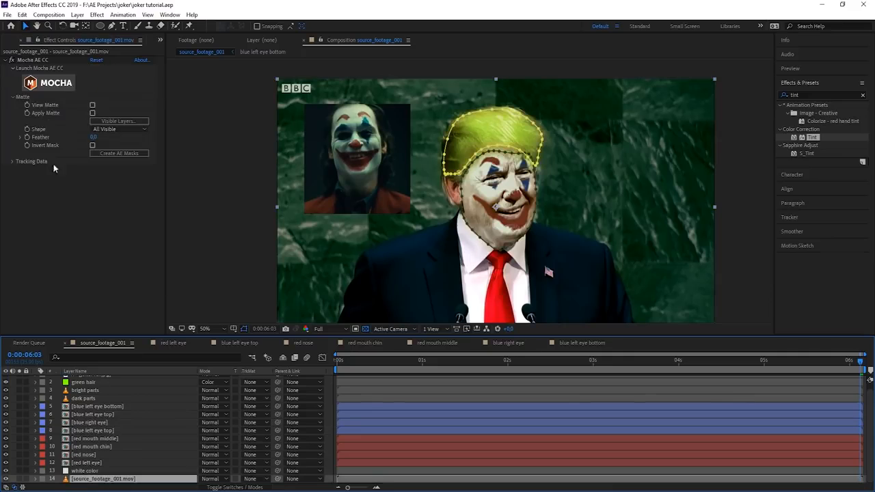
{"action": "left_click", "coordinate": [54, 85]}
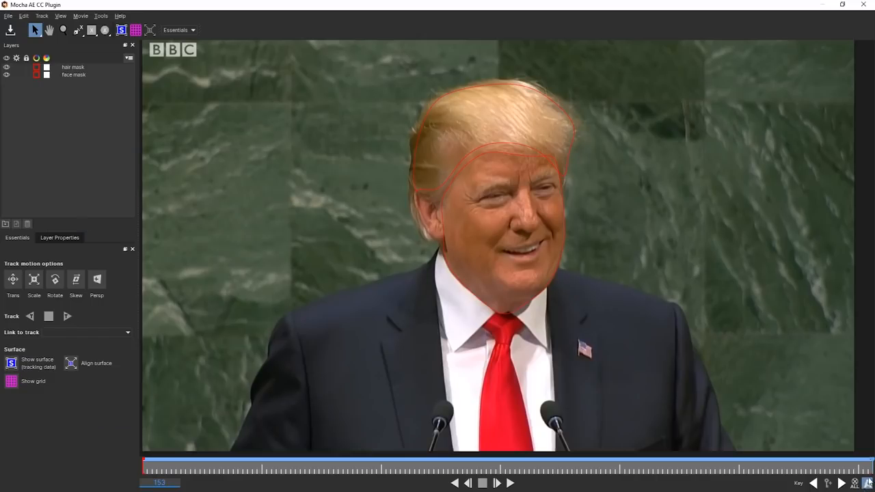
- Draw a closed spline around the speaker's left-side eyebrow and upper eye area at frame 153
{"action": "left_click", "coordinate": [78, 35]}
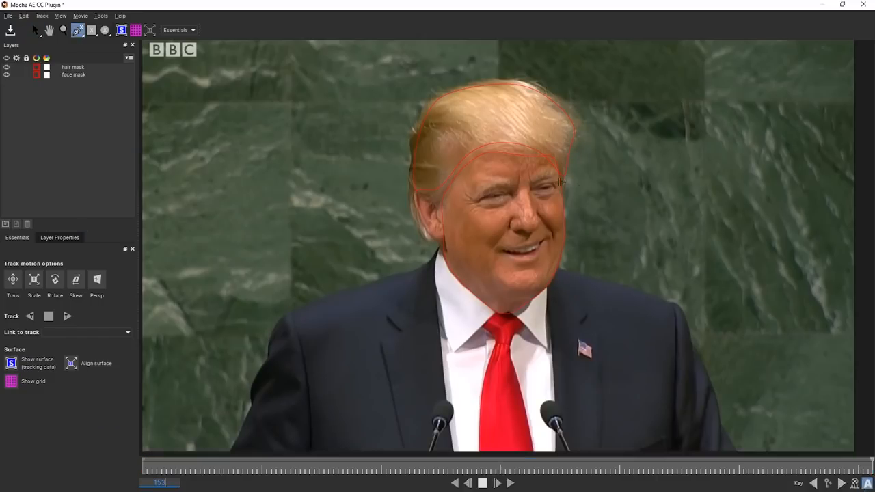
{"action": "left_click", "coordinate": [515, 147]}
{"action": "left_click", "coordinate": [519, 187]}
{"action": "left_click", "coordinate": [506, 191]}
{"action": "left_click", "coordinate": [493, 192]}
{"action": "left_click", "coordinate": [478, 199]}
{"action": "left_click", "coordinate": [472, 197]}
{"action": "left_click", "coordinate": [468, 179]}
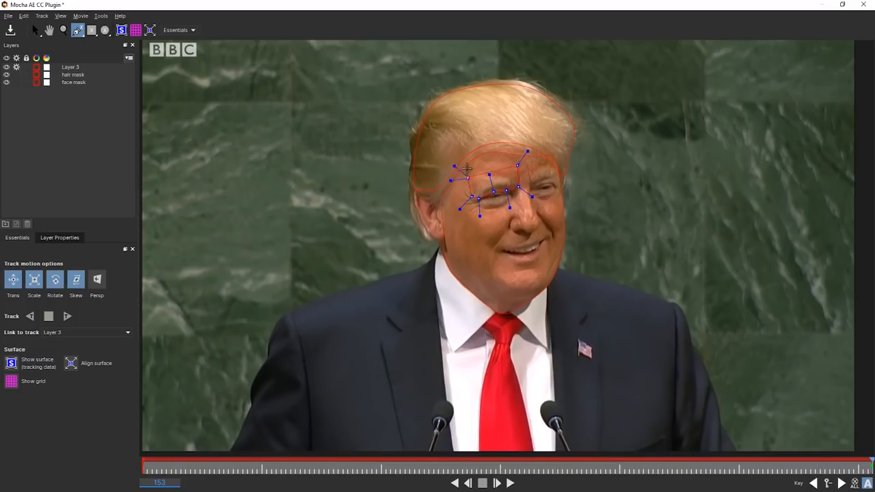
{"action": "left_click", "coordinate": [470, 164]}
{"action": "right_click", "coordinate": [513, 159]}
- Rename the new spline layer as top eye left and track it backward to the first frame
{"action": "double_click", "coordinate": [70, 67]}
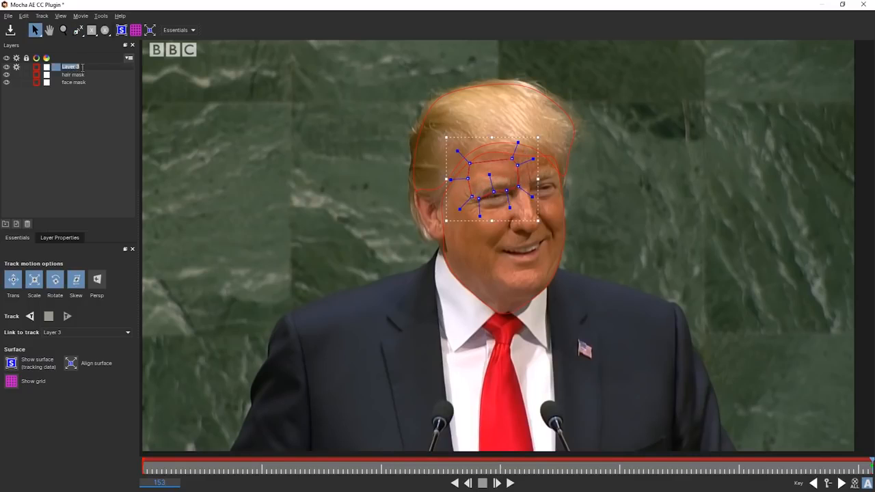
{"action": "type", "text": "top eye left"}
{"action": "key", "text": "Return"}
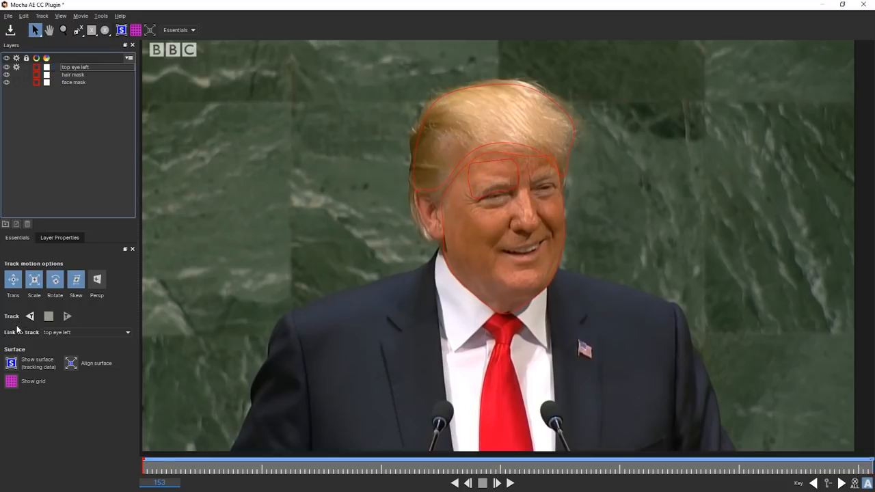
{"action": "left_click", "coordinate": [30, 317]}
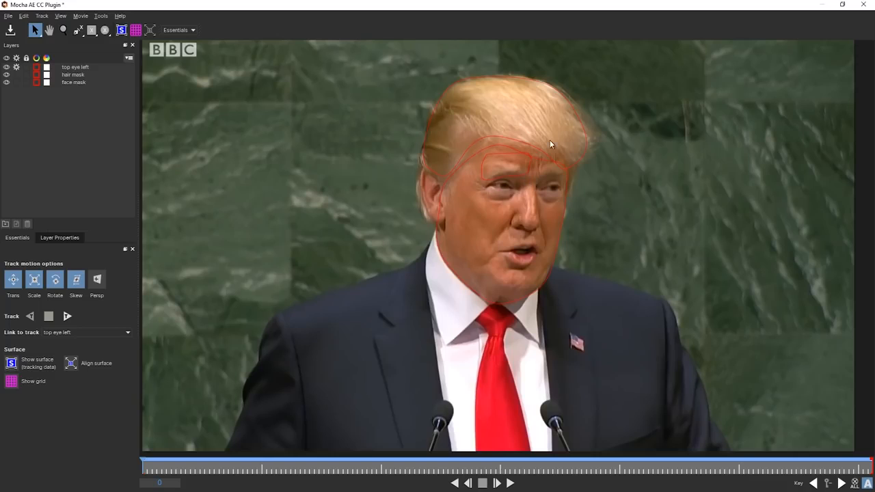
- Show the planar surface of top eye left and fit its corners around the tracked eyebrow area at frame 0
{"action": "left_click", "coordinate": [68, 67]}
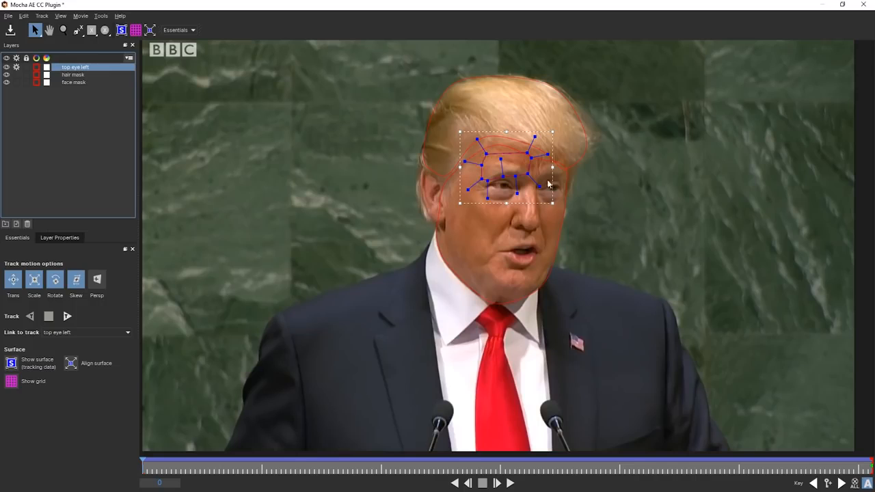
{"action": "left_click", "coordinate": [121, 31]}
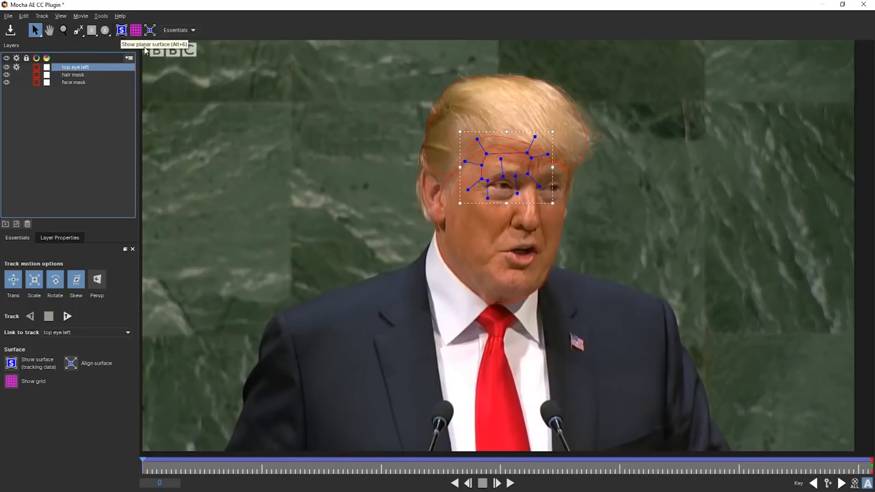
{"action": "left_click_drag", "start_coordinate": [492, 156], "coordinate": [476, 122]}
{"action": "left_click_drag", "start_coordinate": [482, 176], "coordinate": [471, 188]}
{"action": "left_click_drag", "start_coordinate": [522, 180], "coordinate": [529, 192]}
{"action": "left_click_drag", "start_coordinate": [527, 155], "coordinate": [540, 116]}
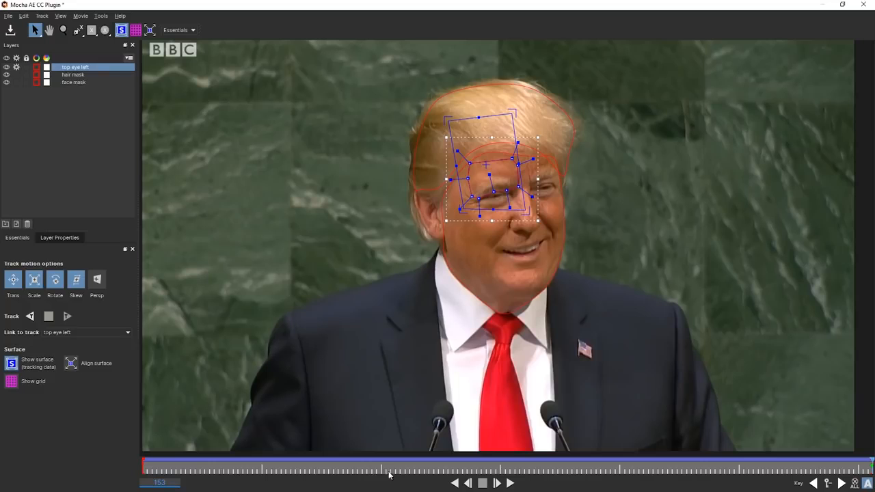
- Check the surface track across the clip and align the top eye left surface to the full frame at frame 153
{"action": "left_click_drag", "start_coordinate": [599, 468], "coordinate": [208, 468]}
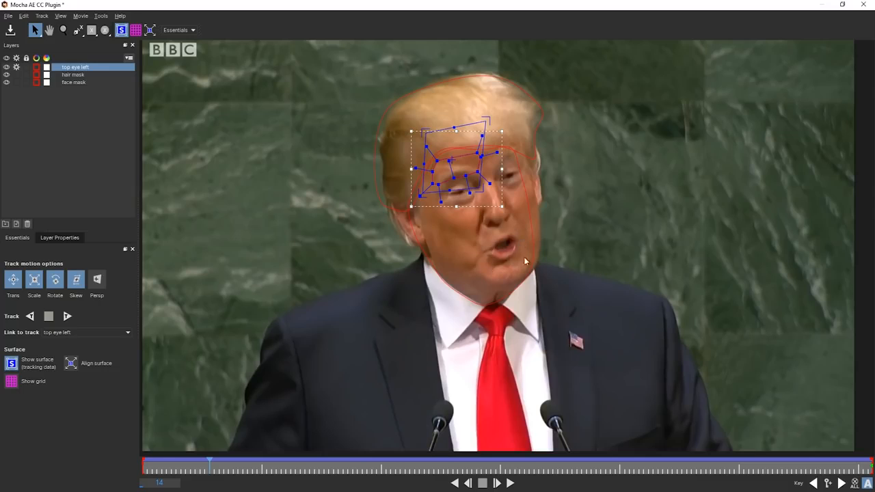
{"action": "left_click", "coordinate": [407, 466]}
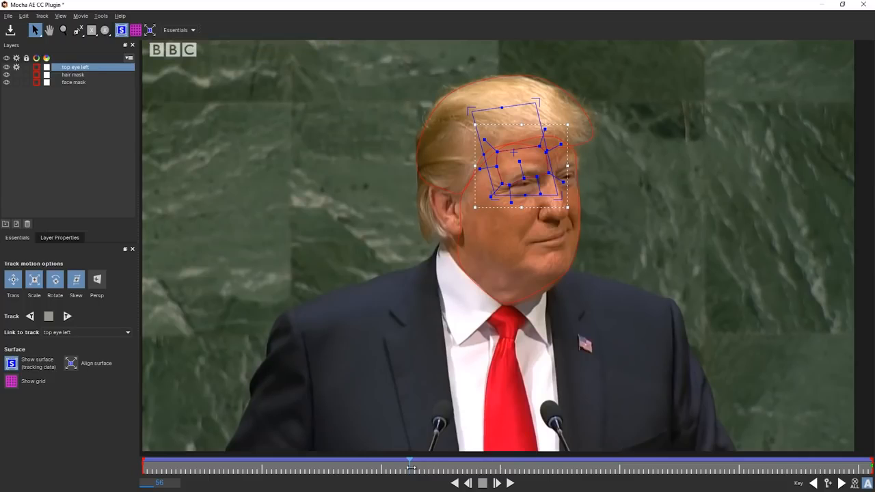
{"action": "left_click_drag", "start_coordinate": [410, 465], "coordinate": [873, 465]}
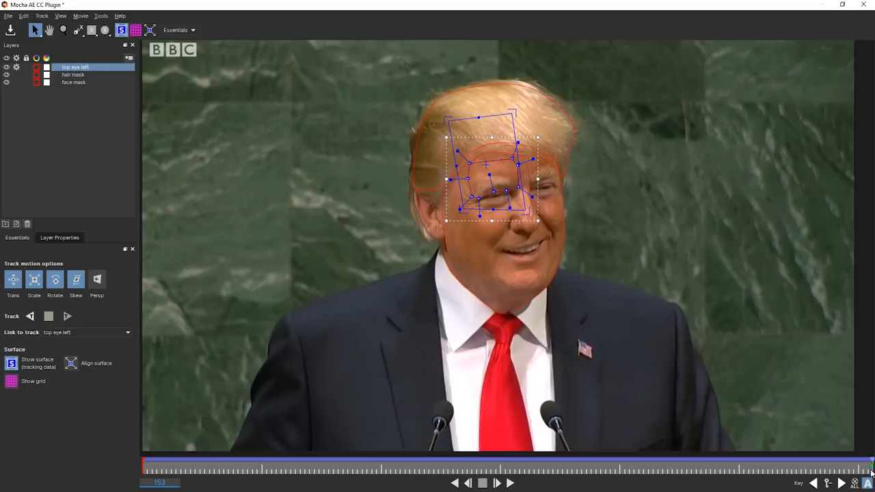
{"action": "left_click", "coordinate": [150, 30]}
{"action": "scroll", "coordinate": [354, 264], "scroll_direction": "down", "scroll_amount": 1}
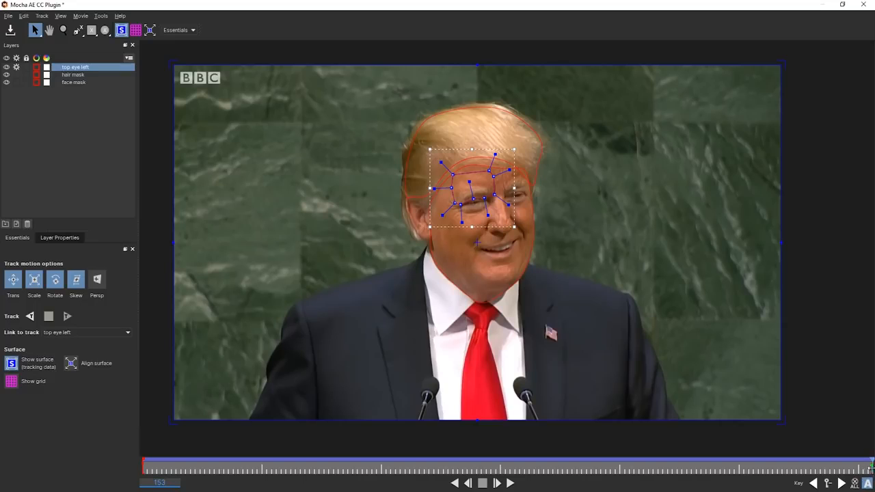
{"action": "mouse_move", "coordinate": [867, 469]}
{"action": "left_mouse_down"}
{"action": "mouse_move", "coordinate": [611, 459]}
{"action": "mouse_move", "coordinate": [590, 448]}
{"action": "mouse_move", "coordinate": [872, 469]}
{"action": "left_mouse_up"}
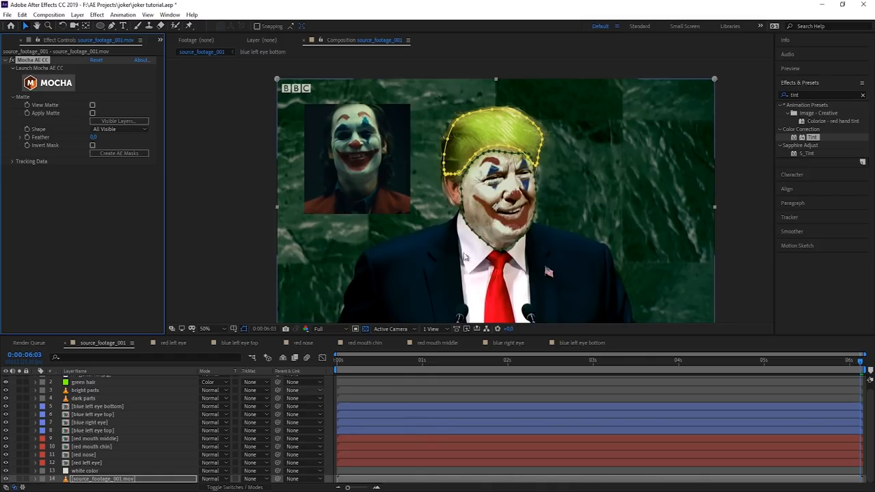
- Hide all blue and red makeup layers in source_footage_001 except red left eye
{"action": "left_click", "coordinate": [79, 463]}
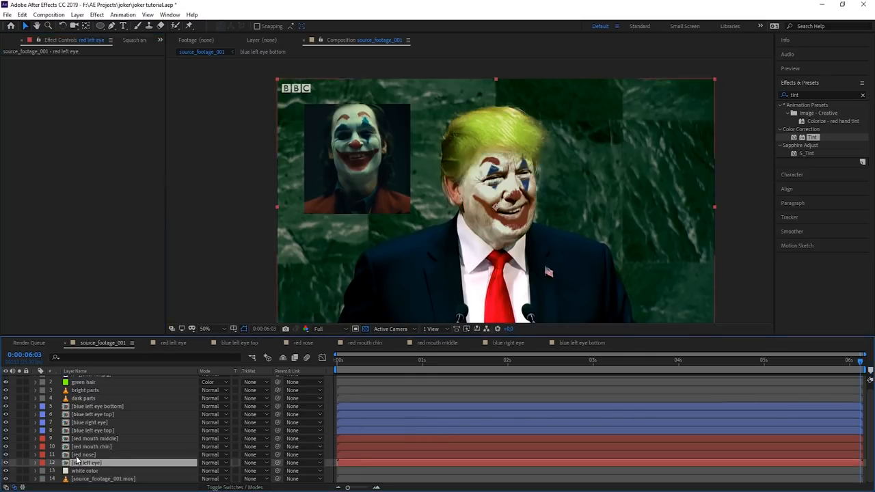
{"action": "left_click", "coordinate": [82, 455]}
{"action": "left_click", "coordinate": [83, 408], "text": "shift"}
{"action": "left_click_drag", "start_coordinate": [5, 408], "coordinate": [6, 455]}
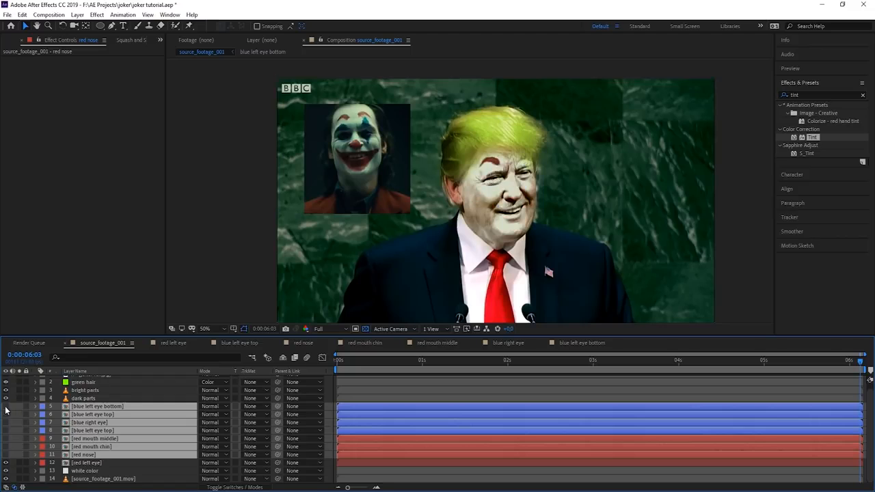
- Create track data from top eye left on source_footage_001.mov and set the export option to Corner Pin (Support Motion Blur)
{"action": "left_click", "coordinate": [483, 177]}
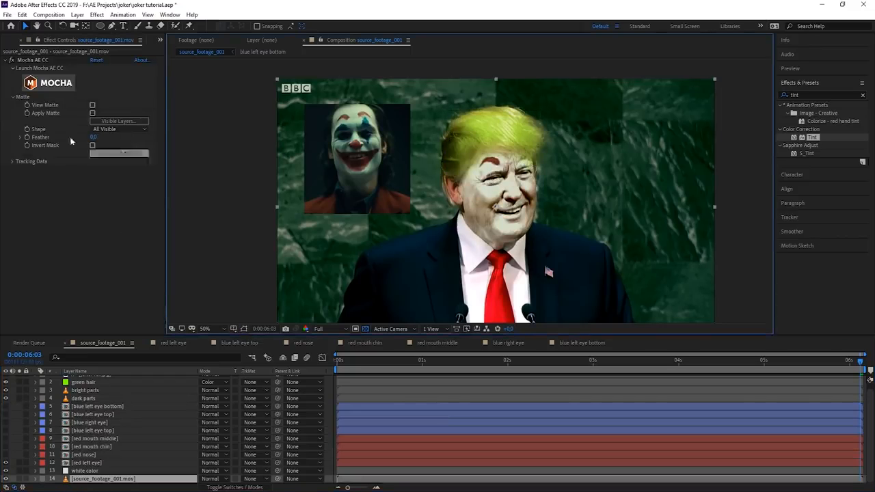
{"action": "left_click", "coordinate": [13, 163]}
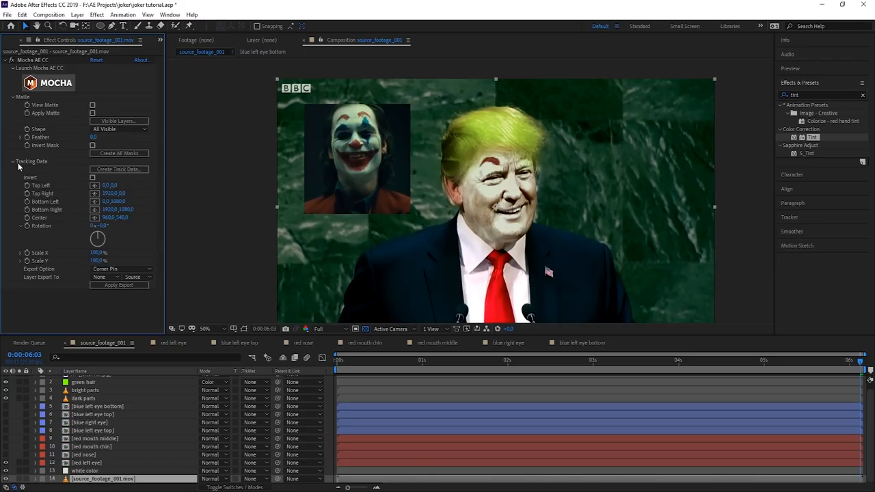
{"action": "left_click", "coordinate": [124, 170]}
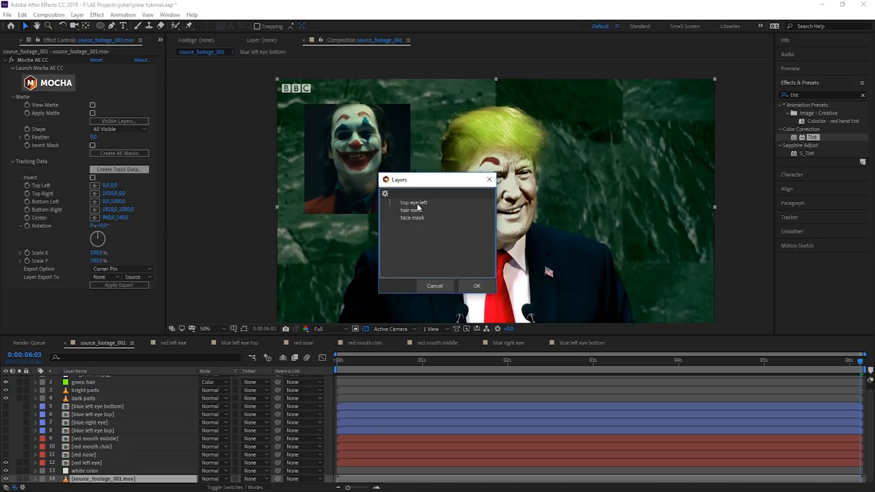
{"action": "left_click", "coordinate": [418, 207]}
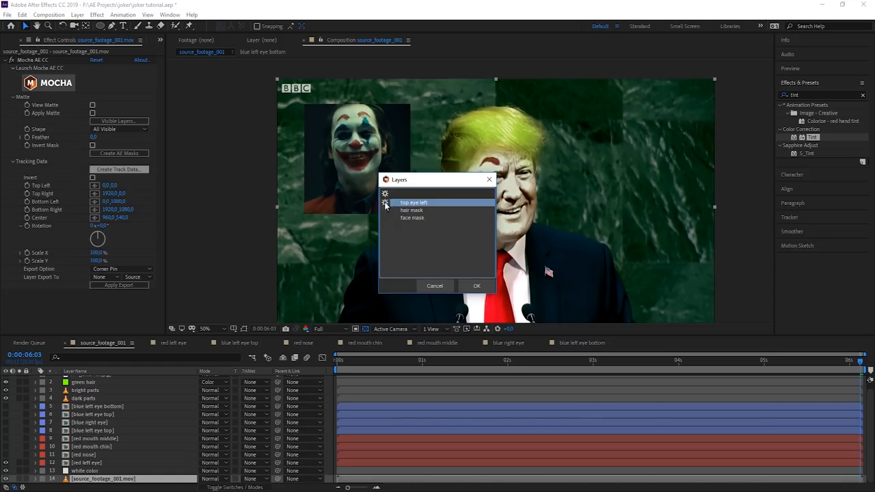
{"action": "left_click", "coordinate": [477, 286]}
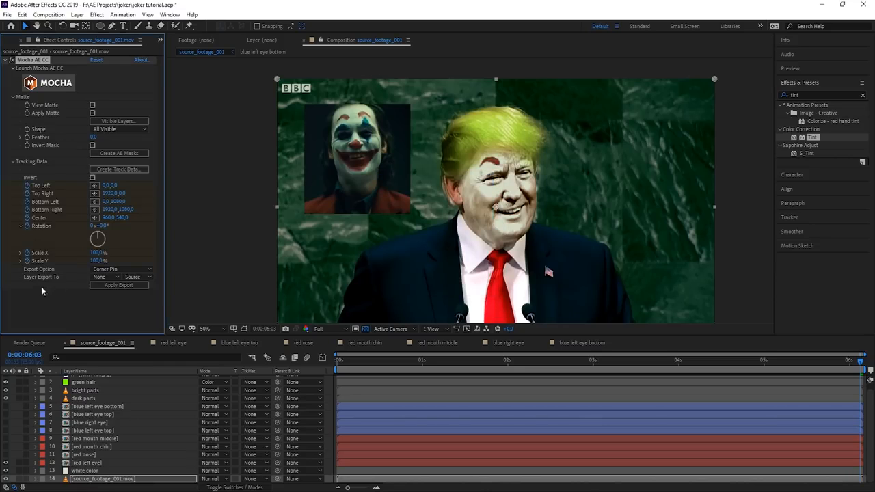
{"action": "left_click", "coordinate": [119, 270]}
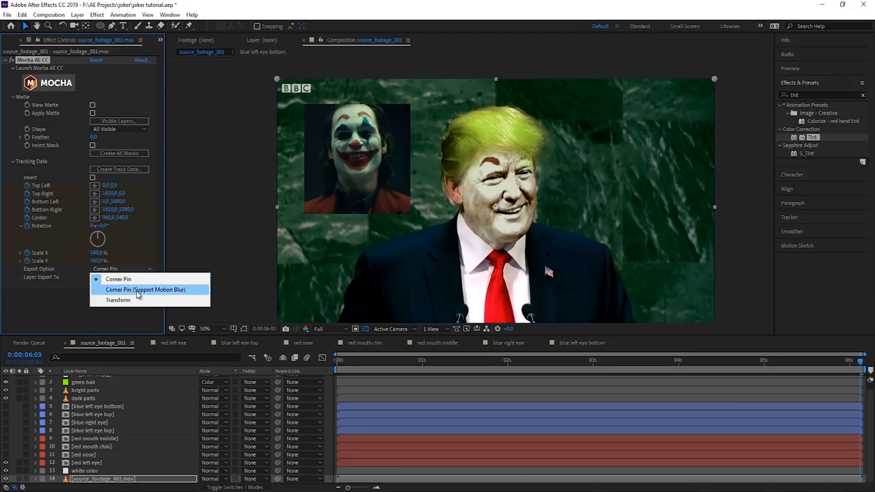
{"action": "left_click", "coordinate": [137, 290]}
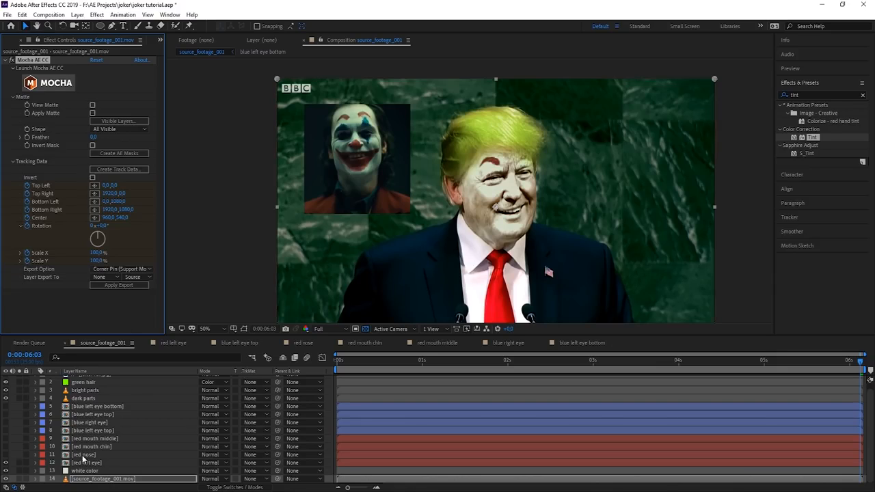
- Set the Mocha track export to target the red left eye layer, apply it, and review the layer's keyframes
{"action": "left_click", "coordinate": [106, 277]}
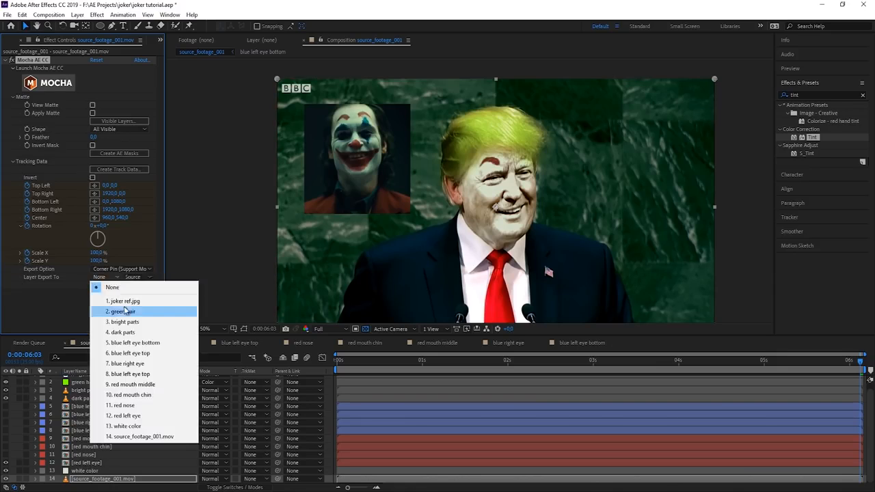
{"action": "left_click", "coordinate": [127, 416]}
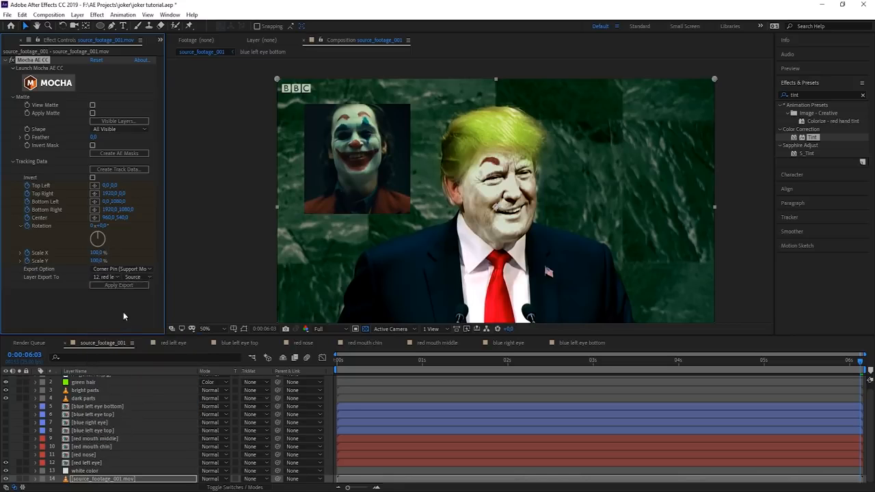
{"action": "left_click", "coordinate": [94, 463]}
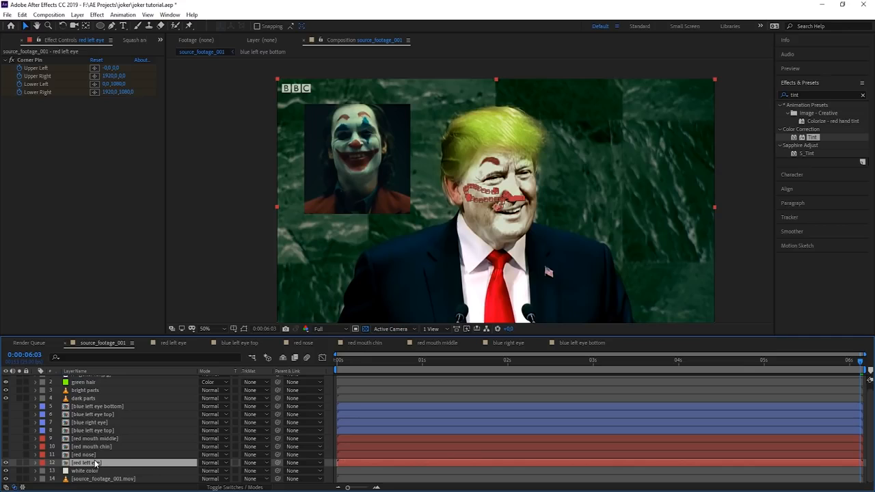
{"action": "key", "text": "u"}
{"action": "scroll", "coordinate": [449, 444], "scroll_direction": "down", "scroll_amount": 3}
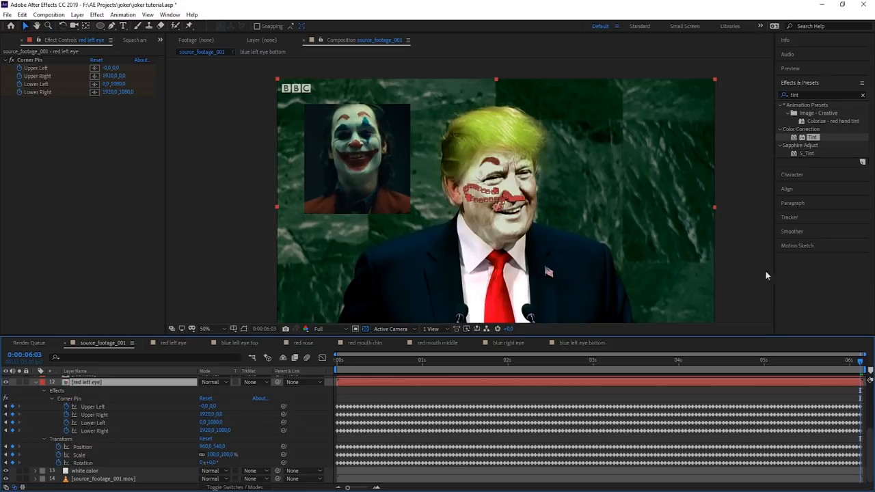
{"action": "key", "text": "u"}
- Preview the tracked red left eye makeup from the beginning of the clip
{"action": "left_click", "coordinate": [335, 360]}
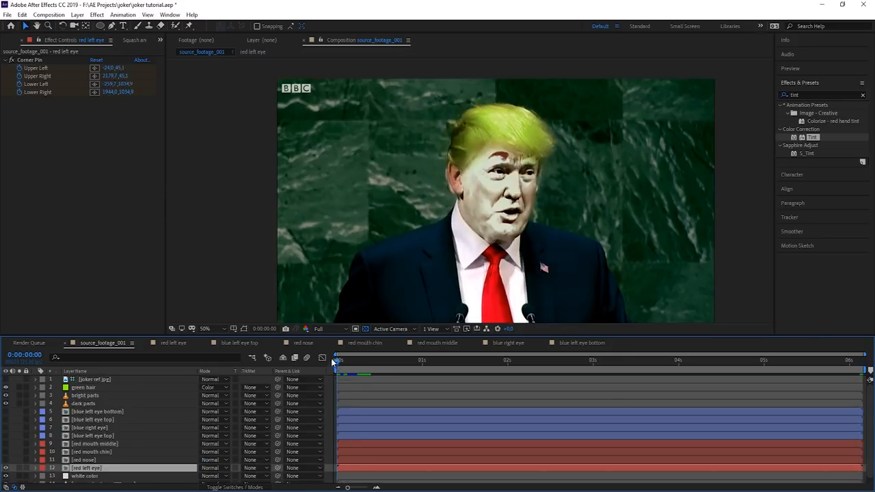
{"action": "key", "text": "space"}
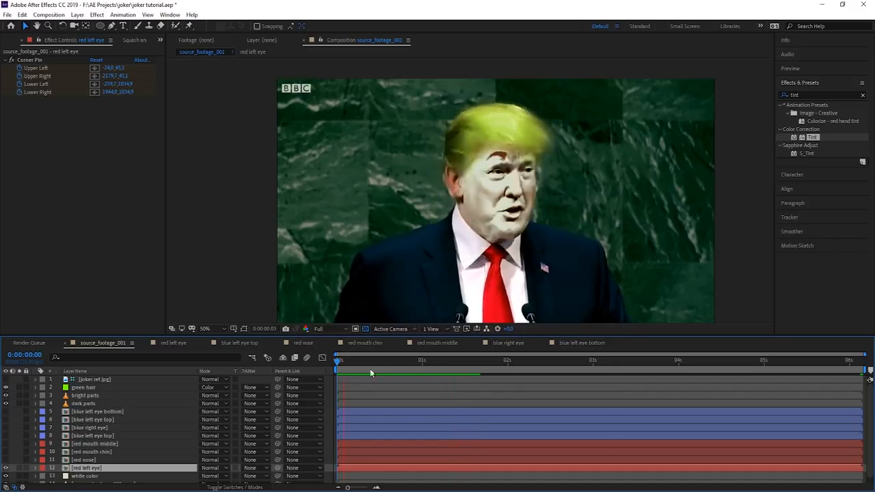
{"action": "key", "text": "space"}
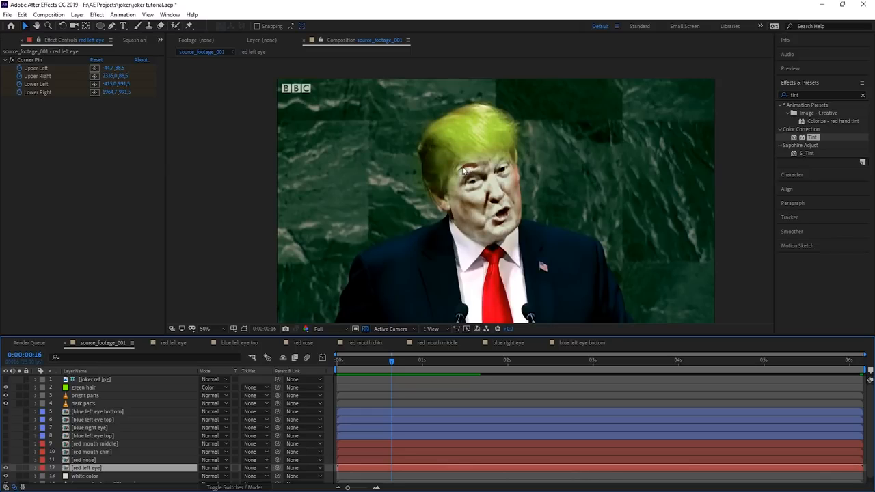
- Go to the last frame and check the Guide Layer setting of source_footage_001.mov inside the red left eye composition
{"action": "left_click", "coordinate": [861, 362]}
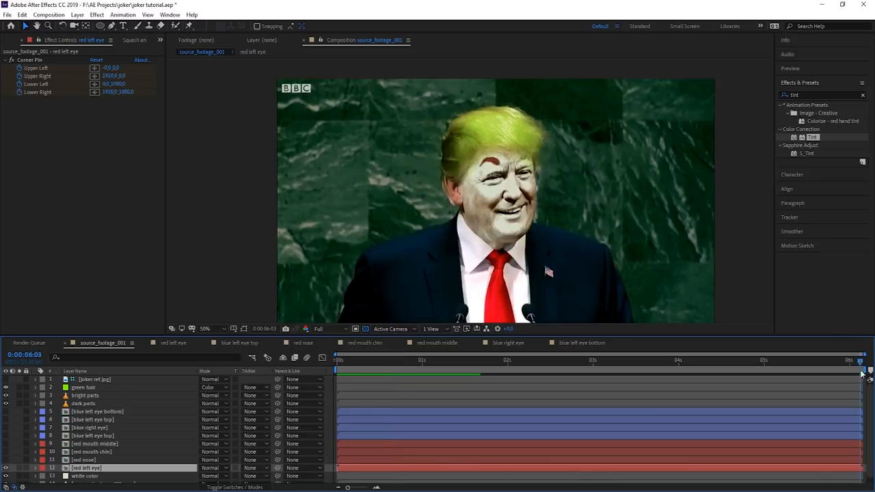
{"action": "double_click", "coordinate": [101, 469]}
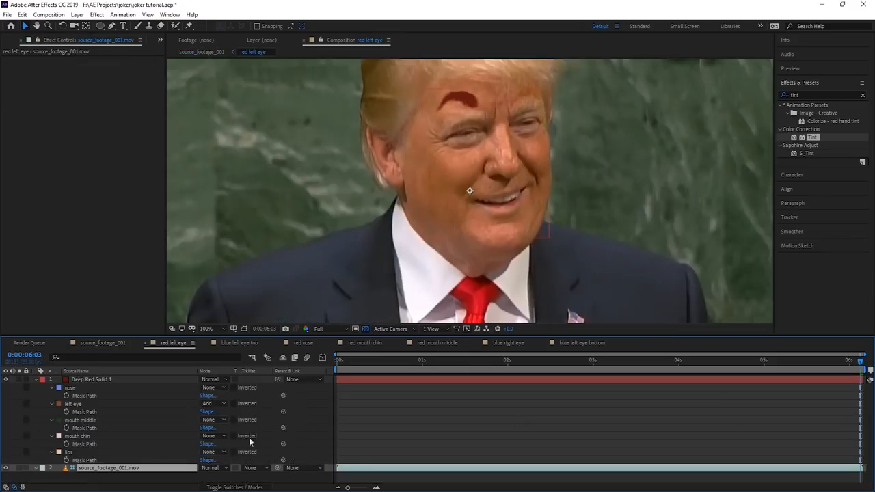
{"action": "left_click", "coordinate": [860, 380]}
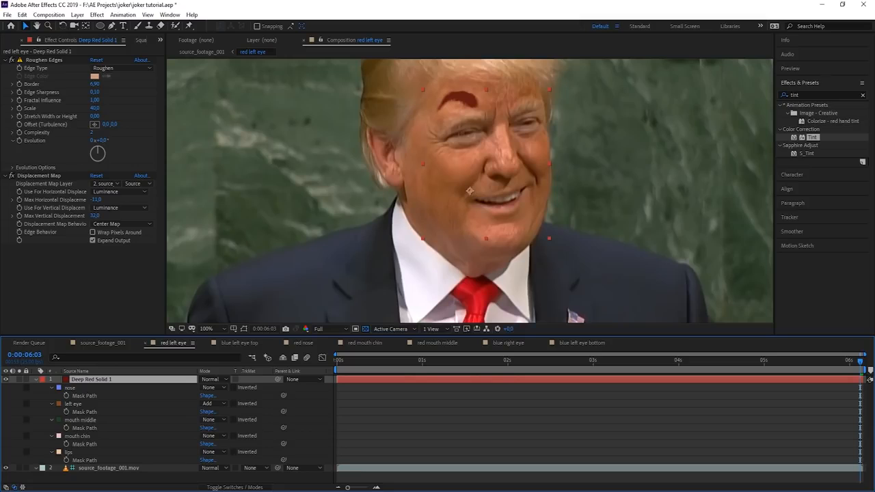
{"action": "left_click", "coordinate": [854, 469]}
{"action": "right_click", "coordinate": [854, 469]}
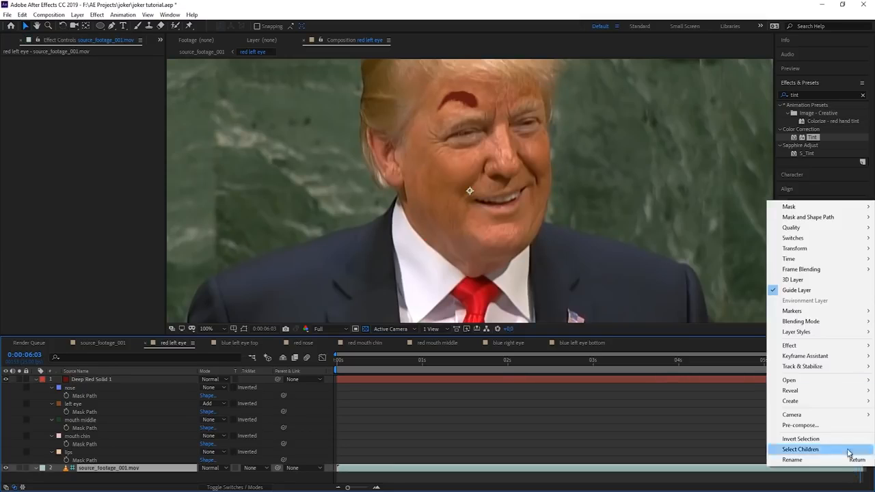
{"action": "mouse_move", "coordinate": [807, 258]}
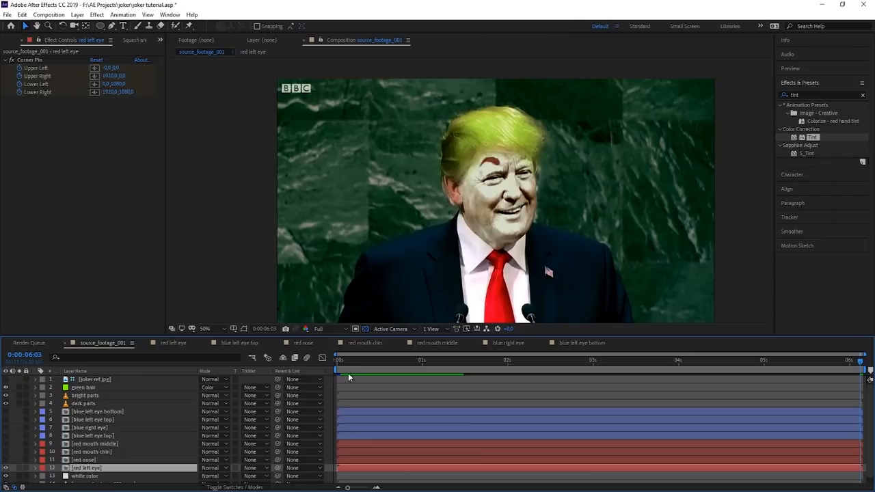
- Play source_footage_001 again and check the red left eye layer's opacity and its placement at 0:00:01:00
{"action": "key", "text": "space"}
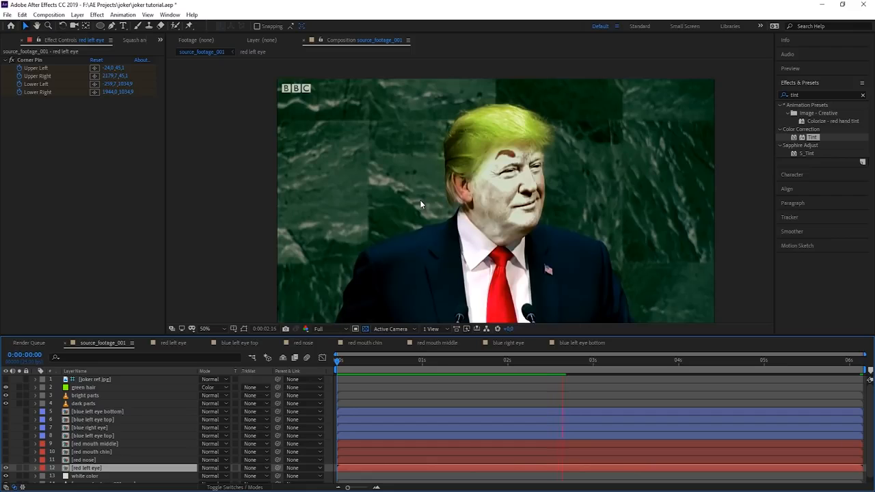
{"action": "key", "text": "space"}
{"action": "key", "text": "t"}
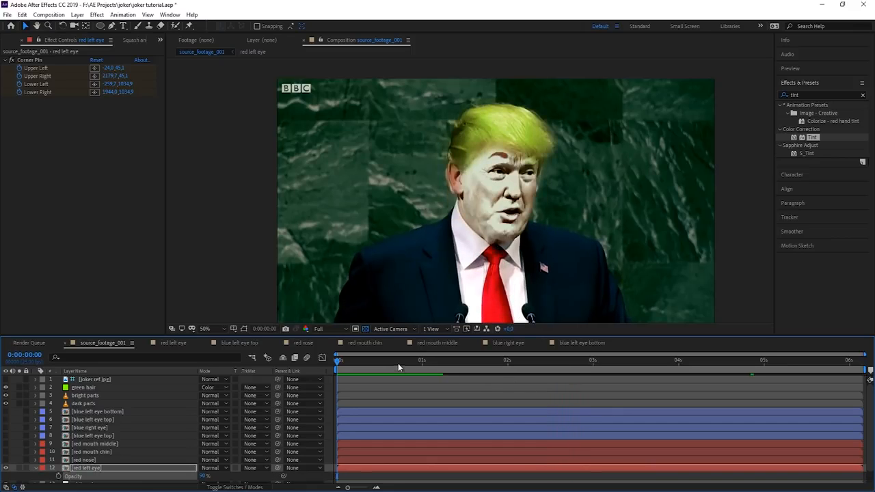
{"action": "left_click", "coordinate": [422, 367]}
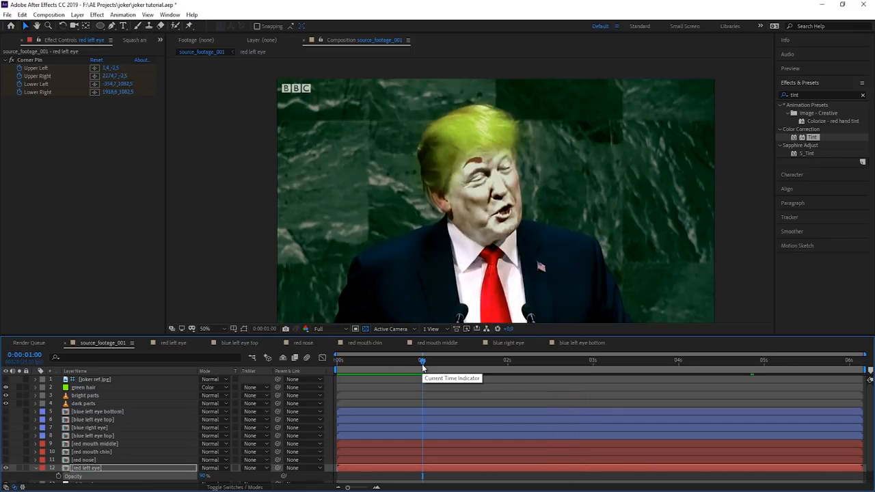
{"action": "key", "text": "Home"}
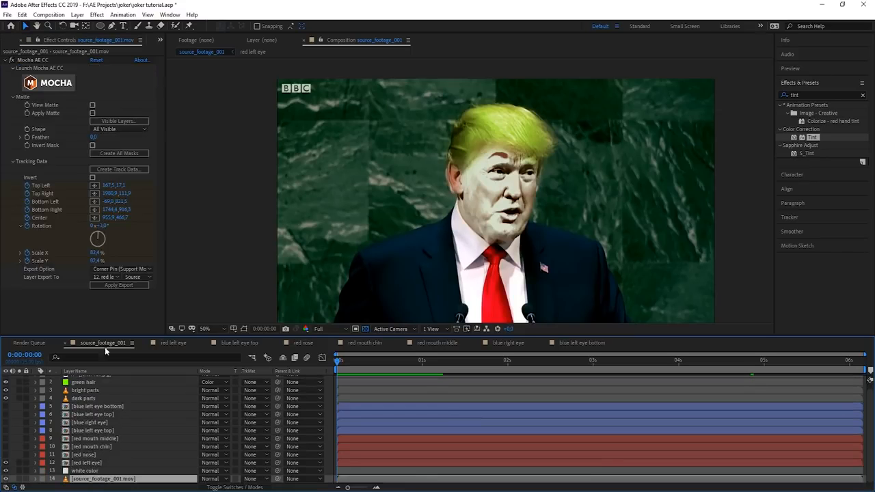
- Open source_footage_001.mov in the Mocha tracker
{"action": "left_click", "coordinate": [66, 85]}
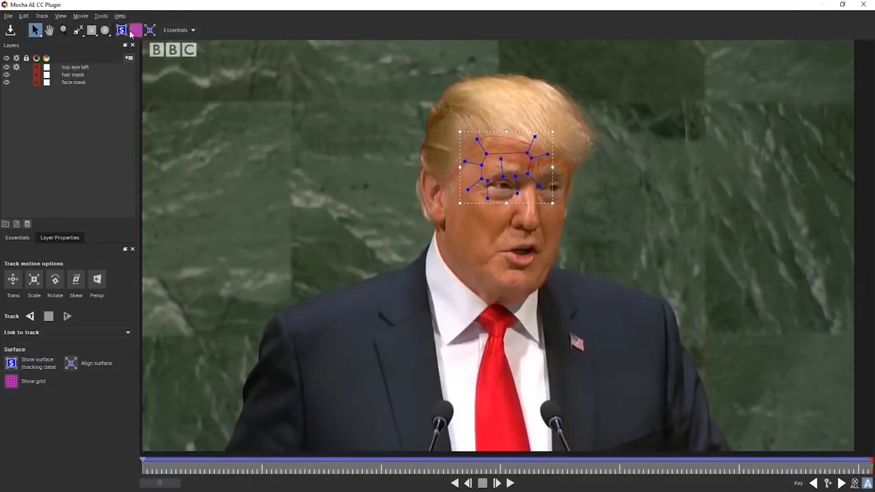
{"action": "left_click", "coordinate": [93, 33]}
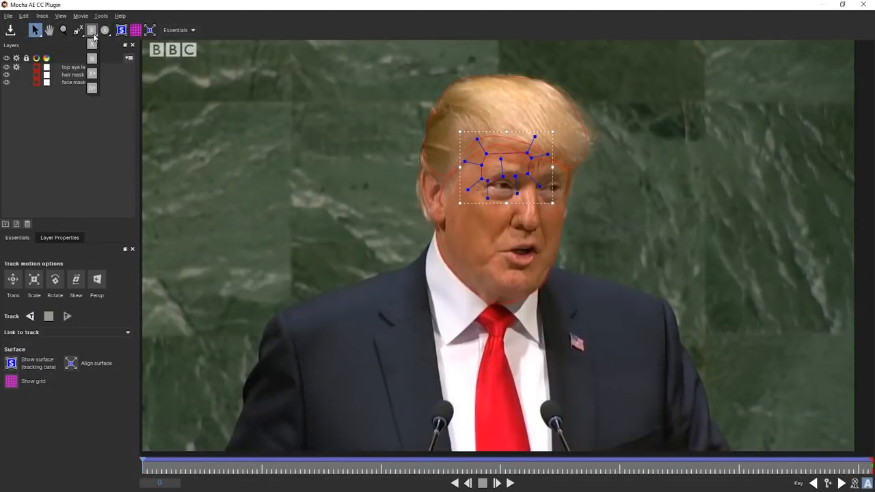
{"action": "left_click_drag", "start_coordinate": [381, 302], "coordinate": [488, 375]}
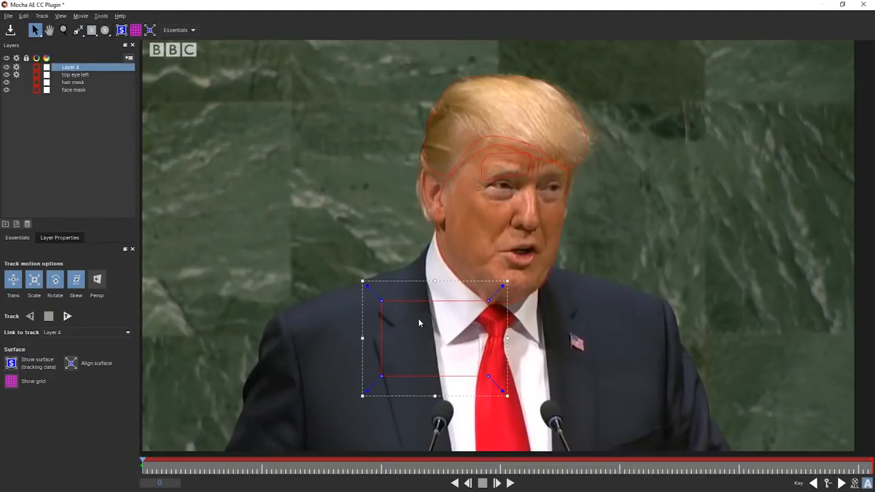
{"action": "key", "text": "Delete"}
- Draw an elliptical shape around the flag pin at frame 0, name its layer flag, and exclude top eye left from tracking
{"action": "left_click", "coordinate": [105, 30]}
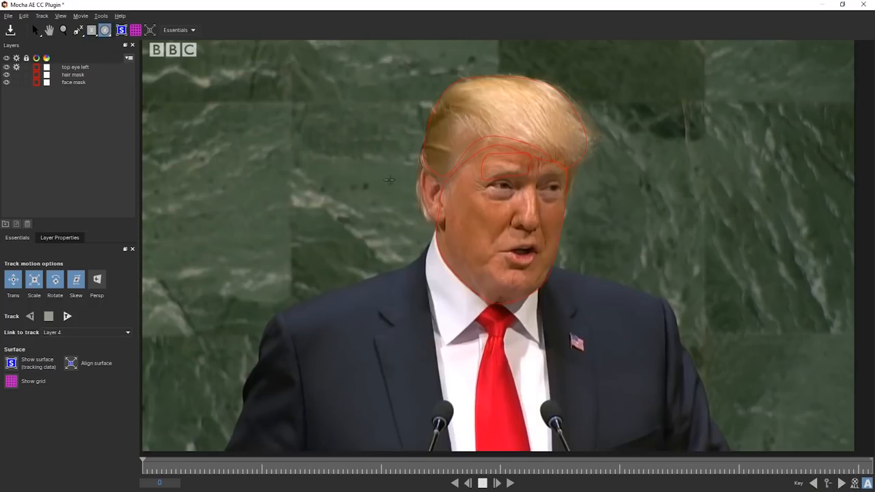
{"action": "left_click_drag", "start_coordinate": [566, 329], "coordinate": [589, 358]}
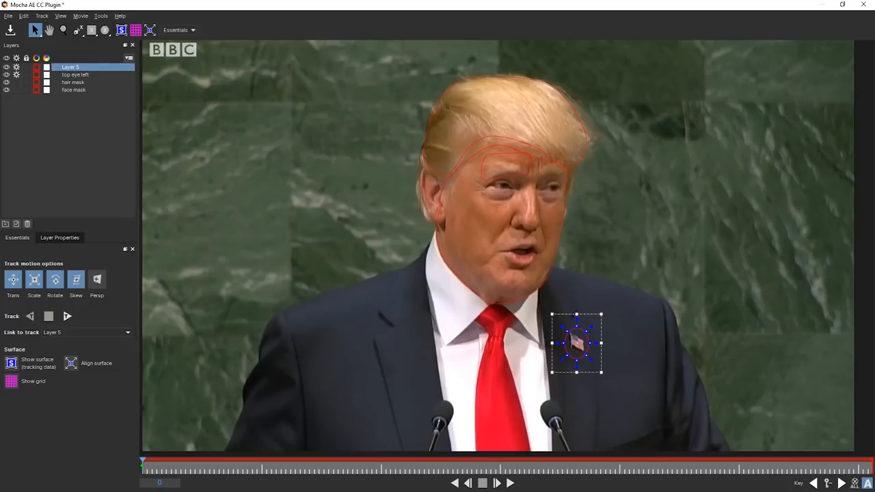
{"action": "left_click", "coordinate": [16, 75]}
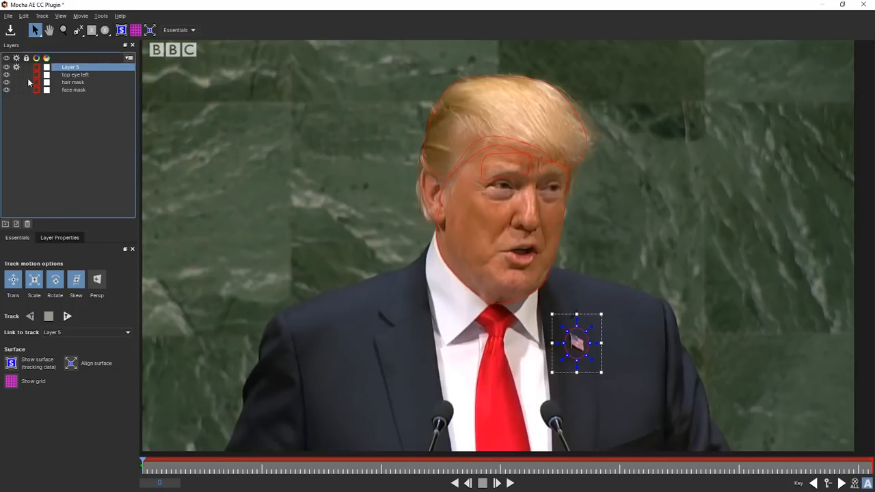
{"action": "left_click", "coordinate": [71, 68]}
{"action": "type", "text": "flag"}
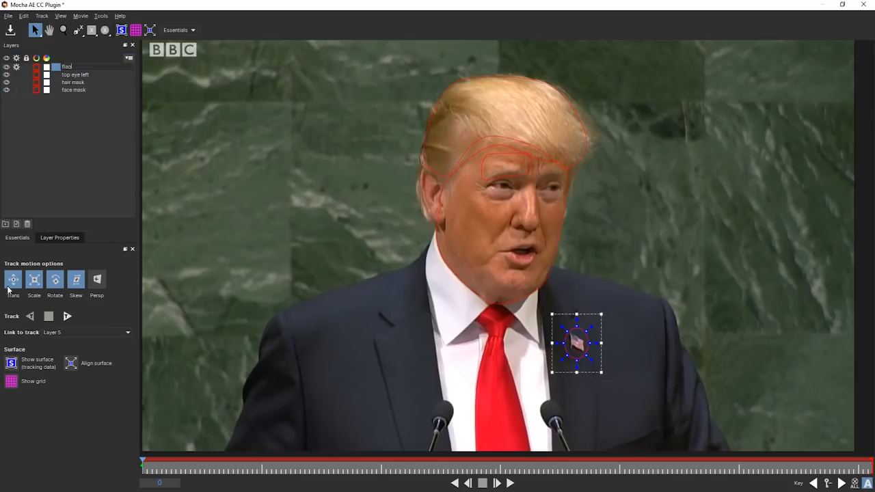
- Track the flag layer forward using translation, scale and rotation, with skew turned off
{"action": "left_click", "coordinate": [70, 285]}
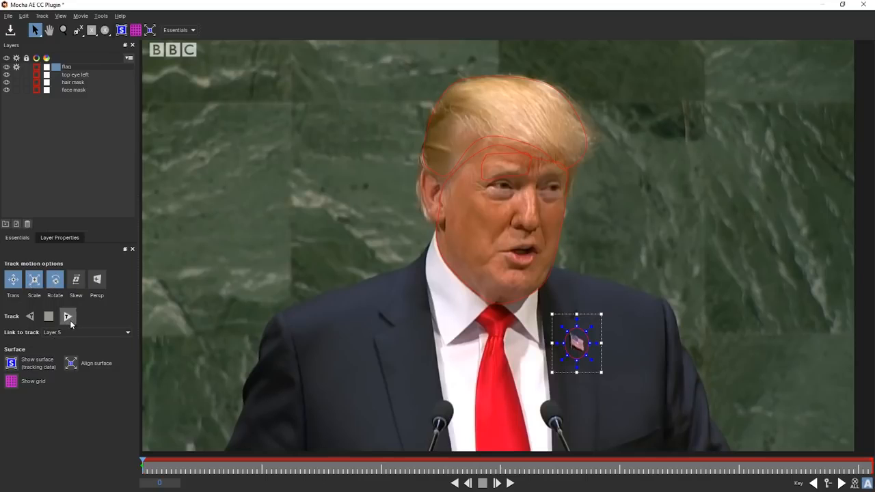
{"action": "left_click", "coordinate": [68, 317]}
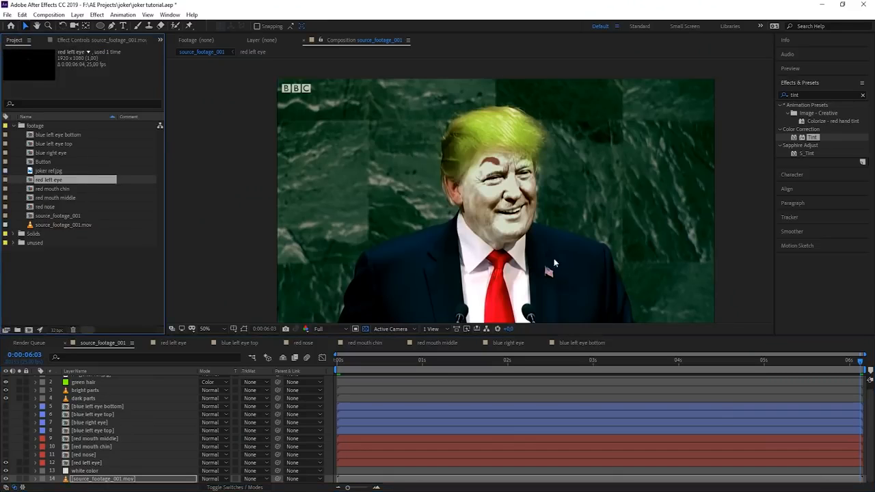
- Add the Button composition as the uppermost layer of source_footage_001 at the last frame, covering the flag pin
{"action": "left_click", "coordinate": [55, 163]}
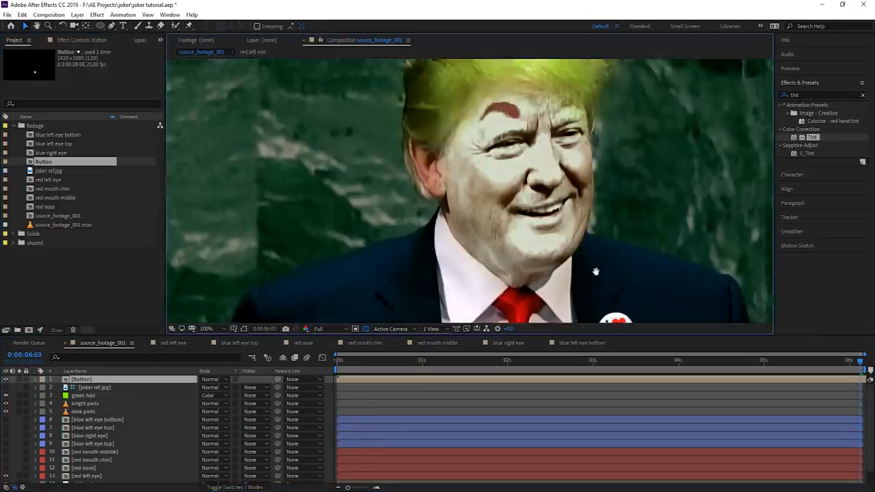
{"action": "left_click_drag", "start_coordinate": [596, 271], "coordinate": [538, 125]}
{"action": "left_click_drag", "start_coordinate": [637, 200], "coordinate": [541, 207]}
{"action": "left_click", "coordinate": [151, 376]}
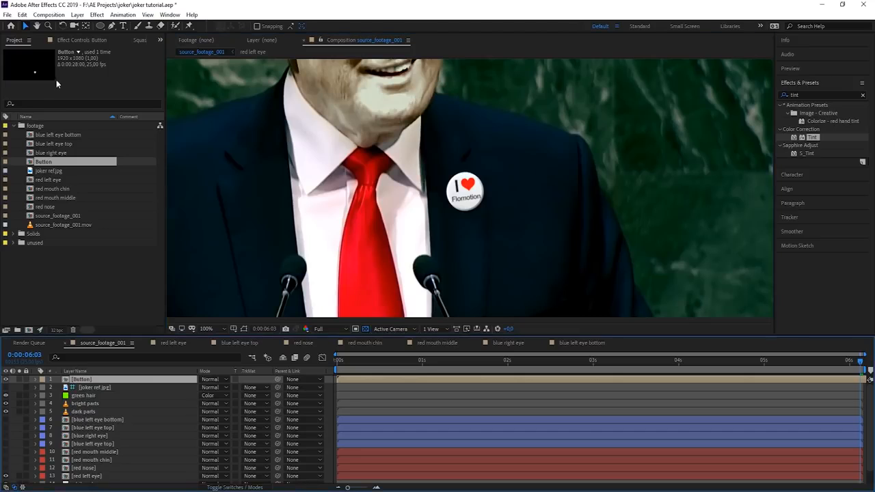
- Create track data from the flag layer in the Mocha effect on source_footage_001.mov
{"action": "scroll", "coordinate": [80, 460], "scroll_direction": "down", "scroll_amount": 1}
{"action": "left_click", "coordinate": [82, 479]}
{"action": "key", "text": "F3"}
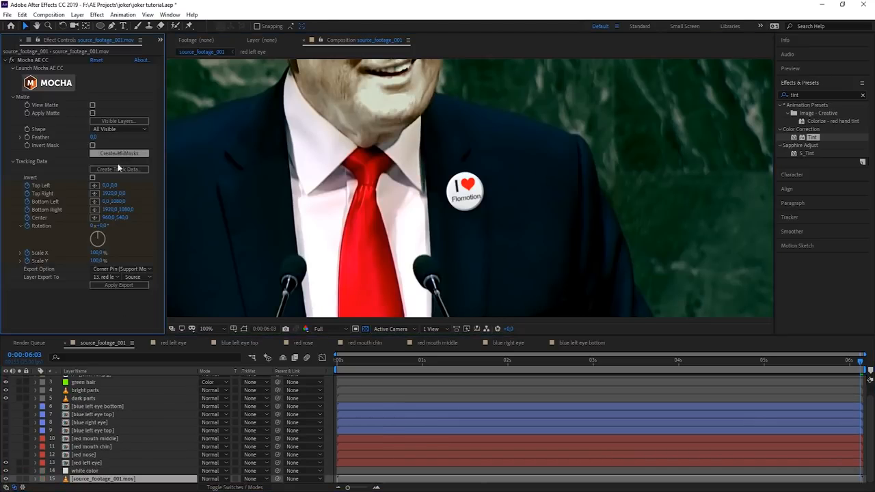
{"action": "left_click", "coordinate": [118, 170]}
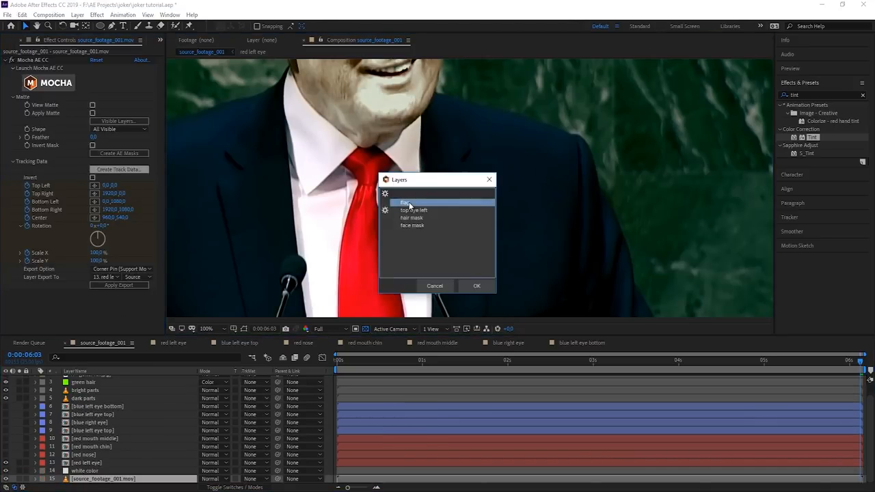
{"action": "left_click", "coordinate": [478, 285]}
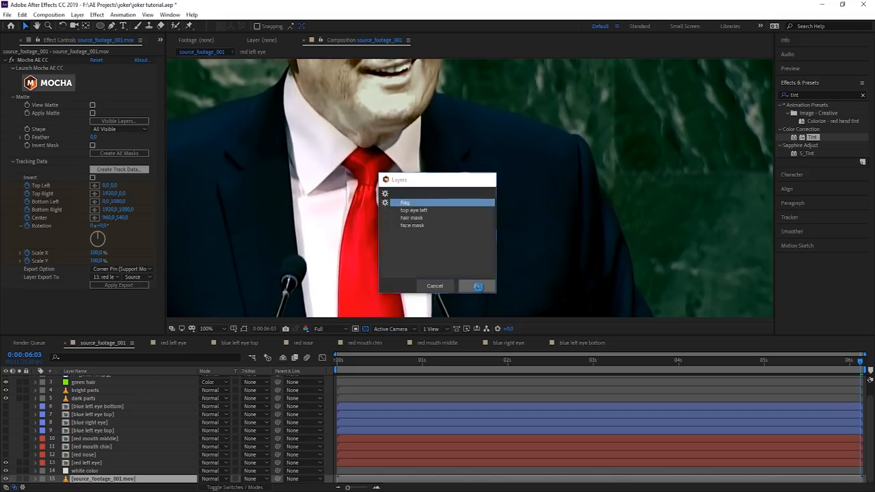
- Set the Mocha export option to Transform and choose the Button layer as the export target
{"action": "left_click", "coordinate": [115, 272]}
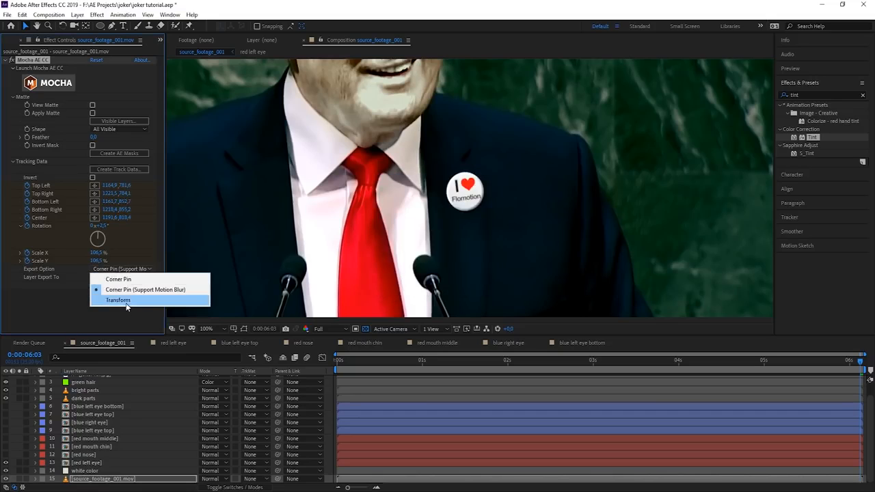
{"action": "left_click", "coordinate": [126, 301]}
{"action": "left_click", "coordinate": [109, 278]}
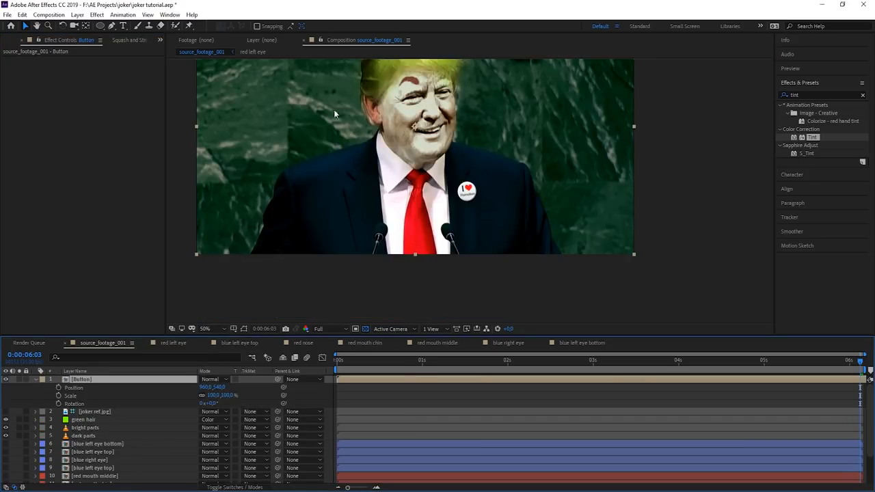
- Move the Button layer's anchor point to the centre of the badge, at about 1184, 814
{"action": "left_click", "coordinate": [84, 26]}
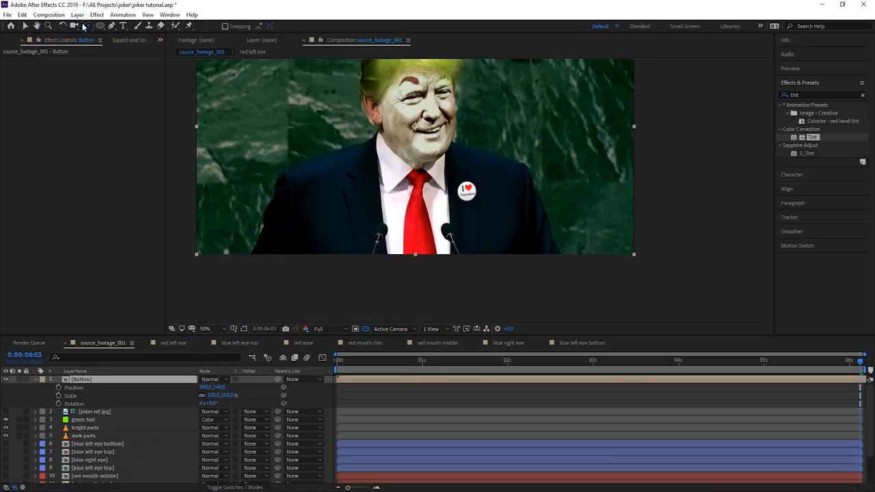
{"action": "left_click_drag", "start_coordinate": [418, 130], "coordinate": [465, 191]}
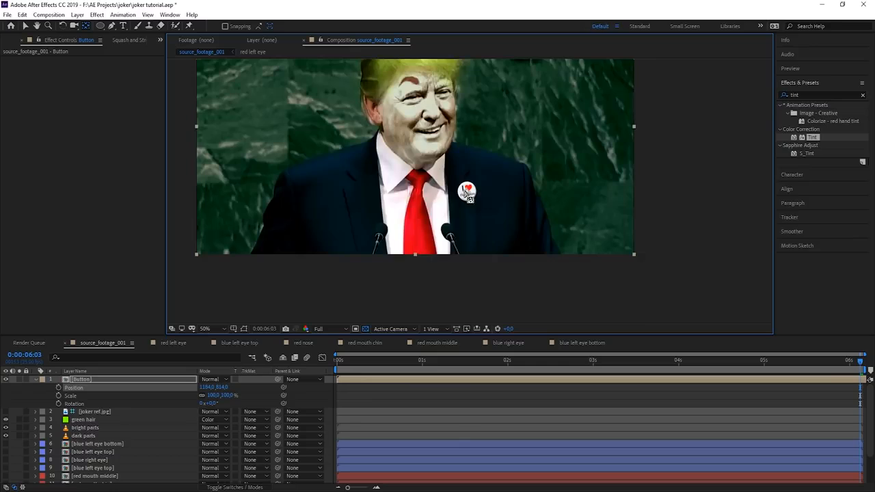
{"action": "scroll", "coordinate": [467, 194], "scroll_direction": "up", "scroll_amount": 6}
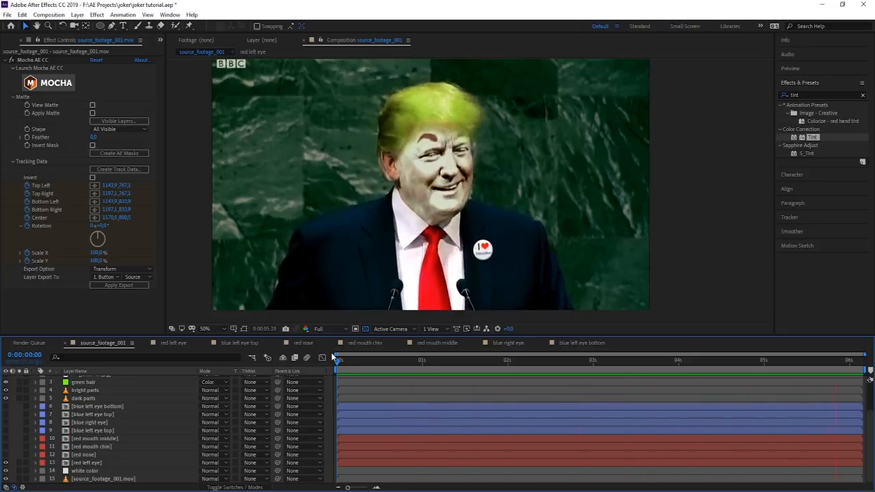
- Finish previewing the tracked badge and track the nose shape forwards in Mocha
{"action": "key", "text": "space"}
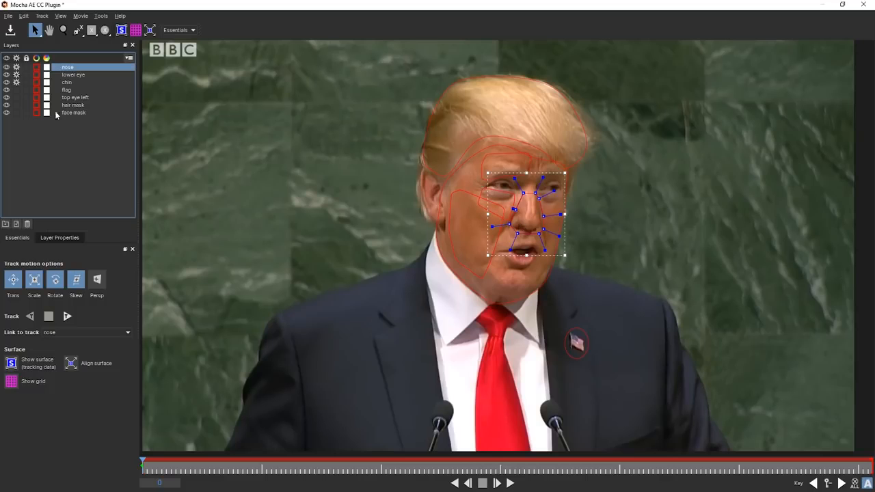
{"action": "left_click", "coordinate": [67, 316]}
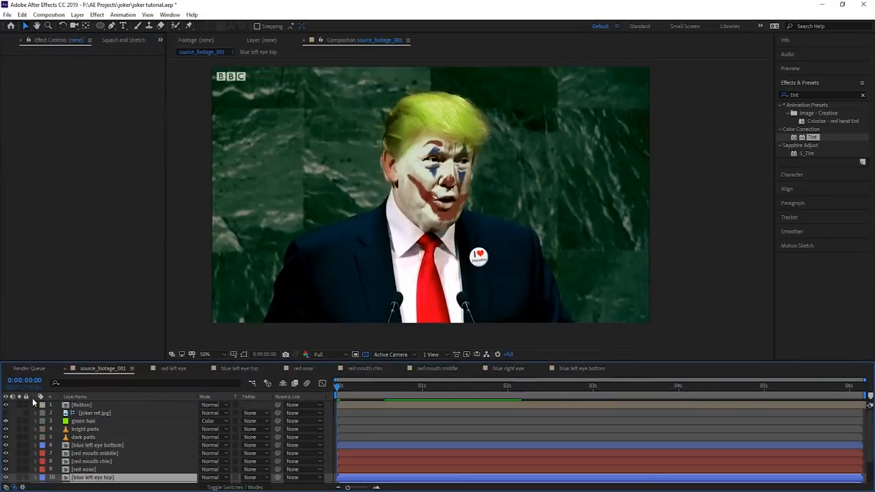
- Open Mocha from the effect on the source_footage_001.mov layer
{"action": "scroll", "coordinate": [131, 450], "scroll_direction": "down", "scroll_amount": 2}
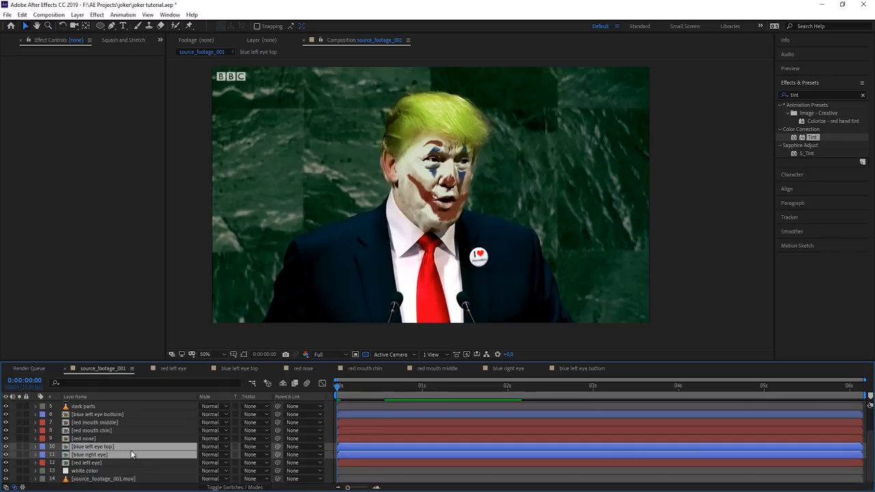
{"action": "left_click", "coordinate": [112, 480]}
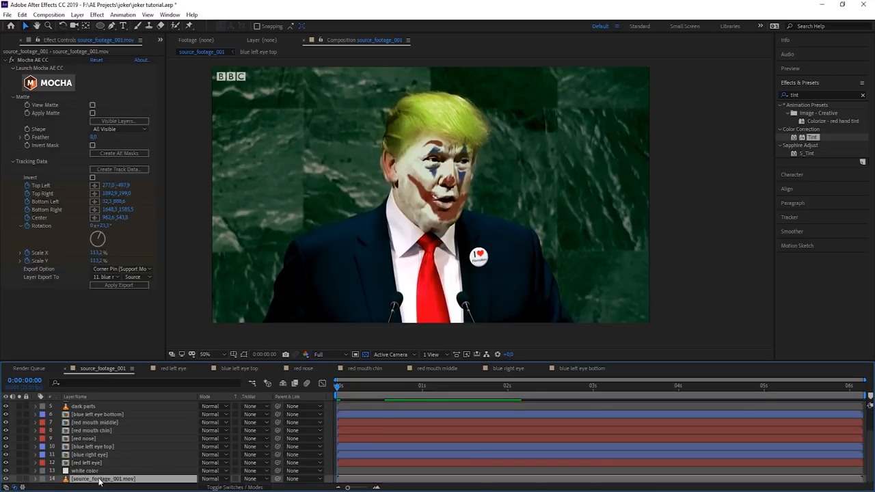
{"action": "left_click", "coordinate": [60, 82]}
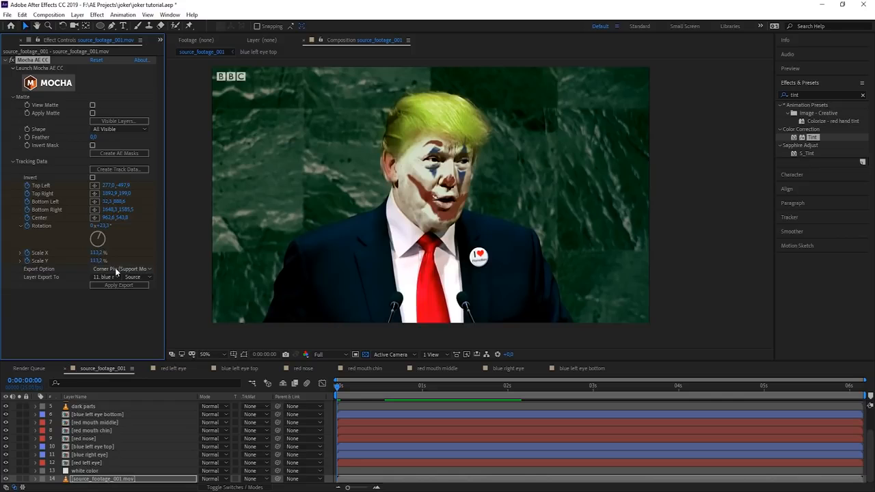
- Add an adjustment layer above all layers in source_footage_001 and apply the CC Vignette effect to it
{"action": "key", "text": "ctrl+alt+y"}
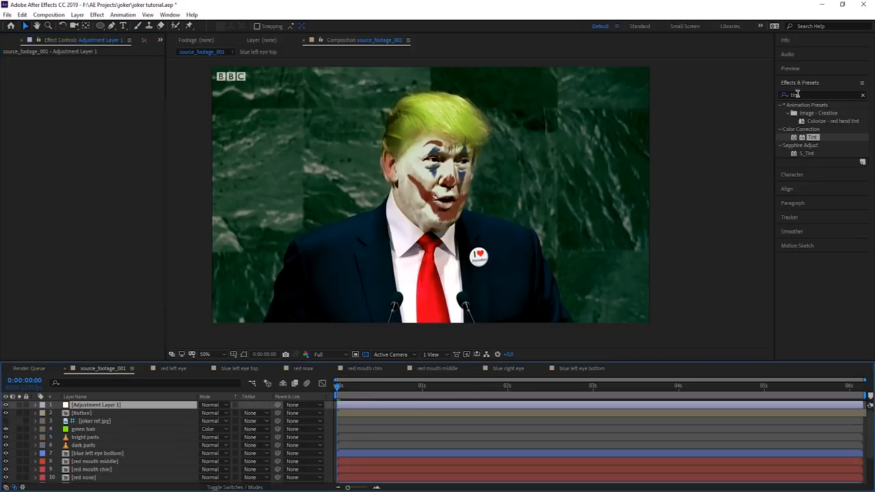
{"action": "left_click_drag", "start_coordinate": [807, 94], "coordinate": [788, 99]}
{"action": "type", "text": "v"}
{"action": "left_click", "coordinate": [788, 99]}
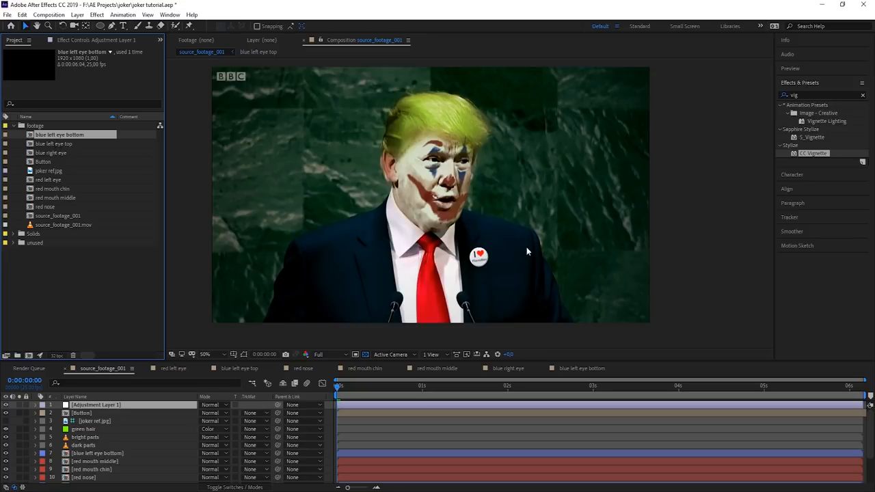
- Nest source_footage_001 in a new composition and add a full-frame solid coloured black (000000) above it
{"action": "left_click_drag", "start_coordinate": [64, 218], "coordinate": [28, 356]}
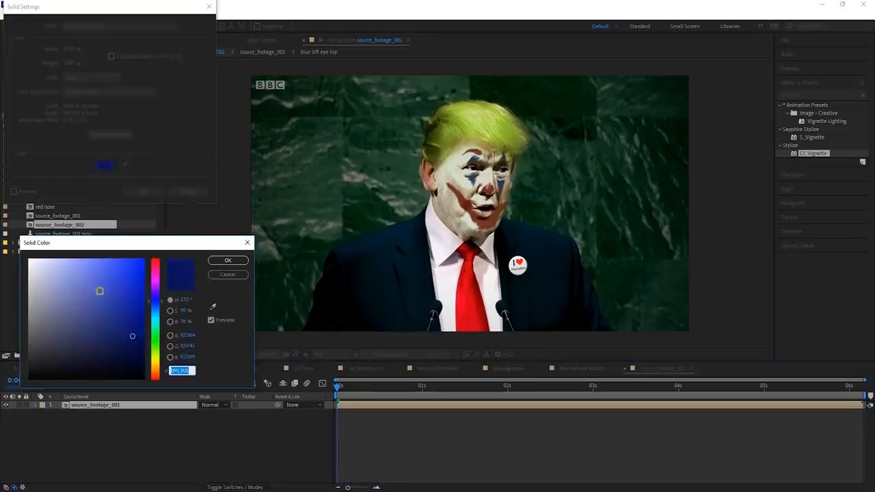
{"action": "left_click_drag", "start_coordinate": [100, 292], "coordinate": [164, 397]}
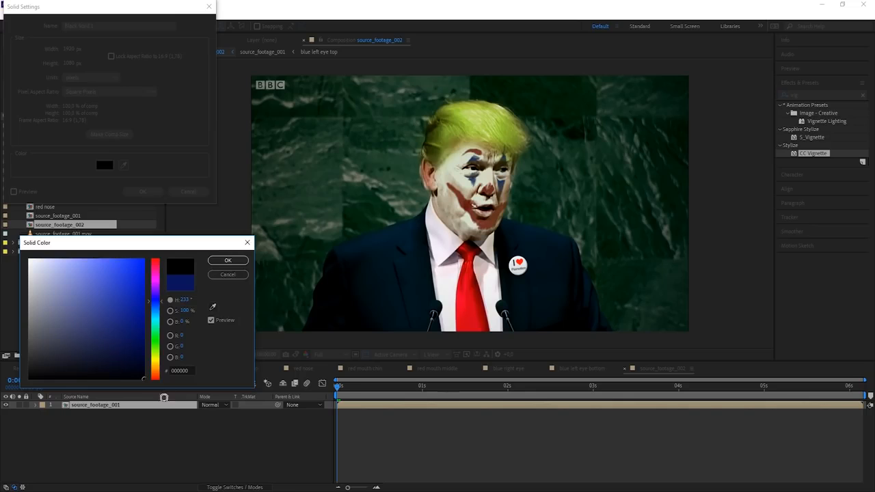
{"action": "left_click", "coordinate": [227, 262]}
{"action": "left_click", "coordinate": [139, 193]}
- Add a second black solid, 1920 px wide with a reduced height, covering only the area between the letterbox bars
{"action": "key", "text": "ctrl+y"}
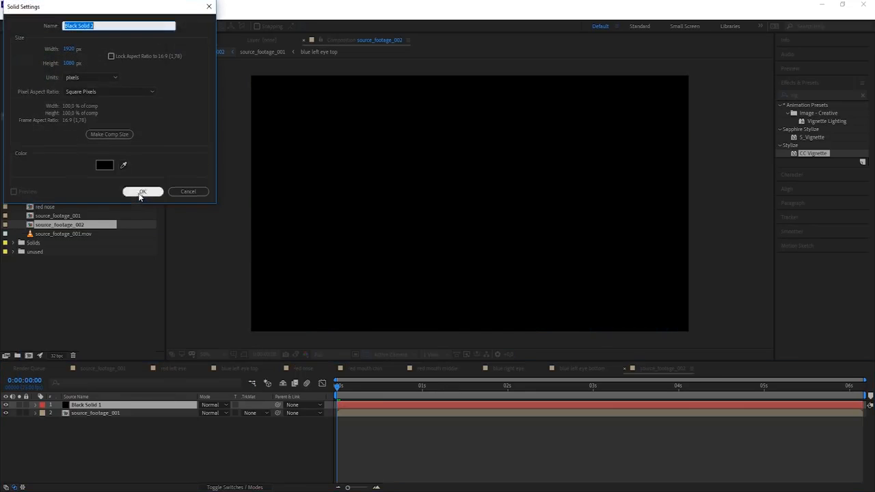
{"action": "left_click", "coordinate": [69, 63]}
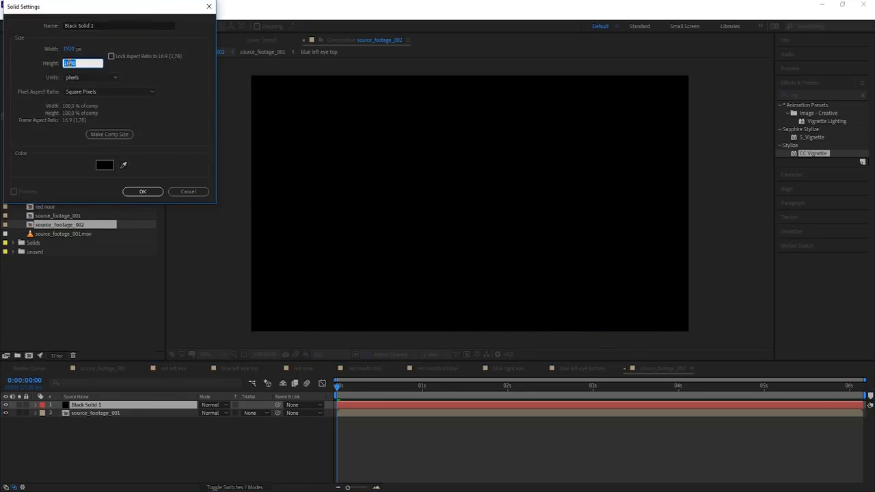
{"action": "type", "text": "666"}
{"action": "left_click", "coordinate": [151, 196]}
- Set the full-frame Black Solid 1 to use Black Solid 2 as its alpha inverted matte, forming letterbox bars
{"action": "left_click", "coordinate": [250, 424]}
{"action": "left_click", "coordinate": [246, 421]}
{"action": "left_click", "coordinate": [250, 419]}
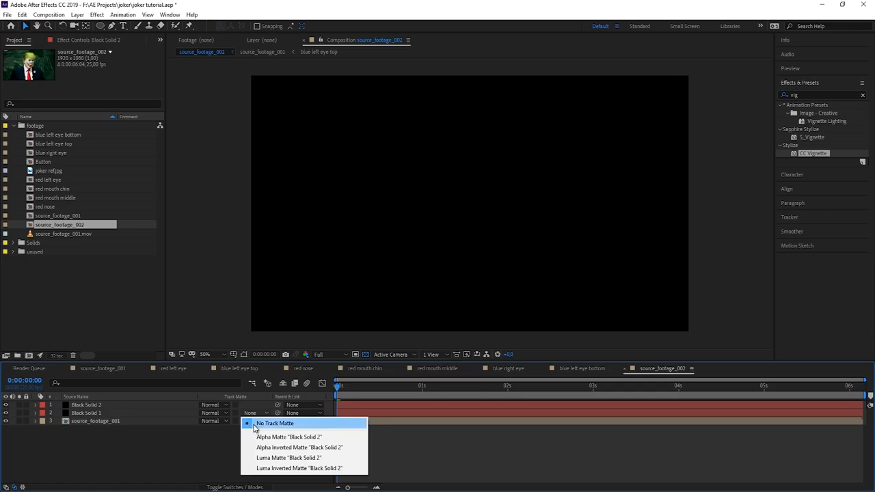
{"action": "left_click", "coordinate": [281, 448]}
- Nudge the source_footage_001 layer down so the hair sits inside the letterbox frame, and preview the composition
{"action": "left_click", "coordinate": [123, 422]}
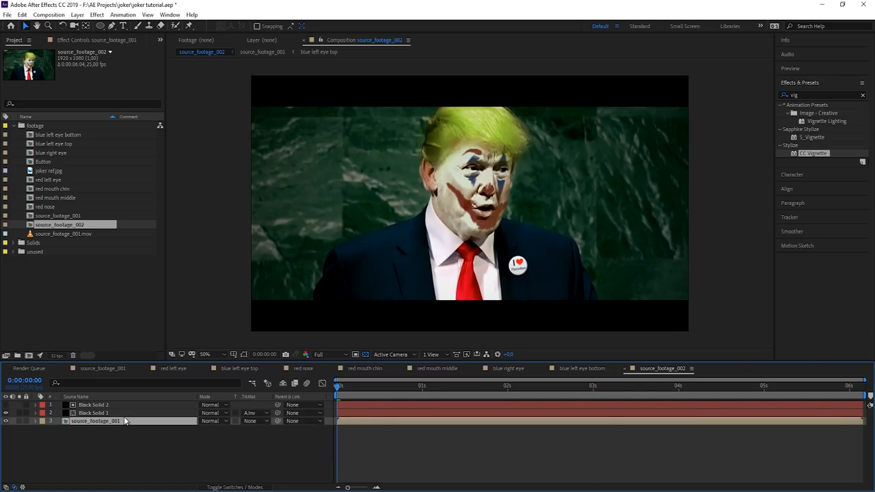
{"action": "key", "text": "shift+Down"}
{"action": "key", "text": "shift+Down"}
{"action": "key", "text": "space"}
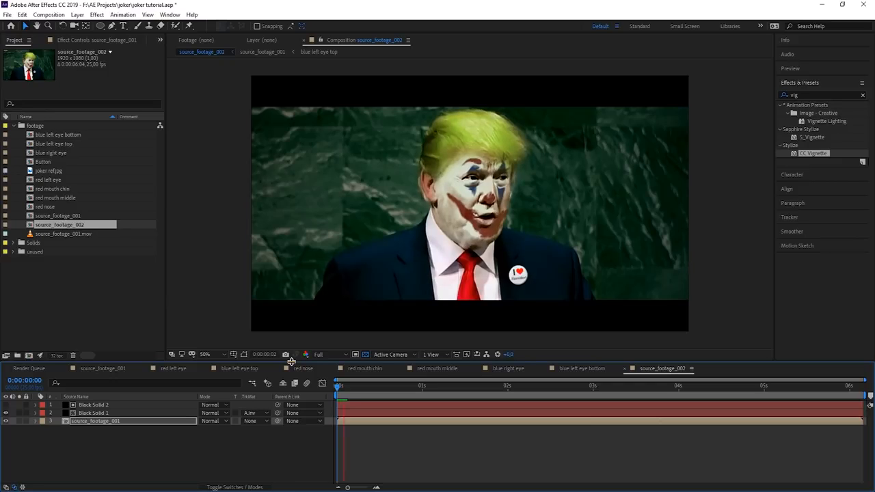